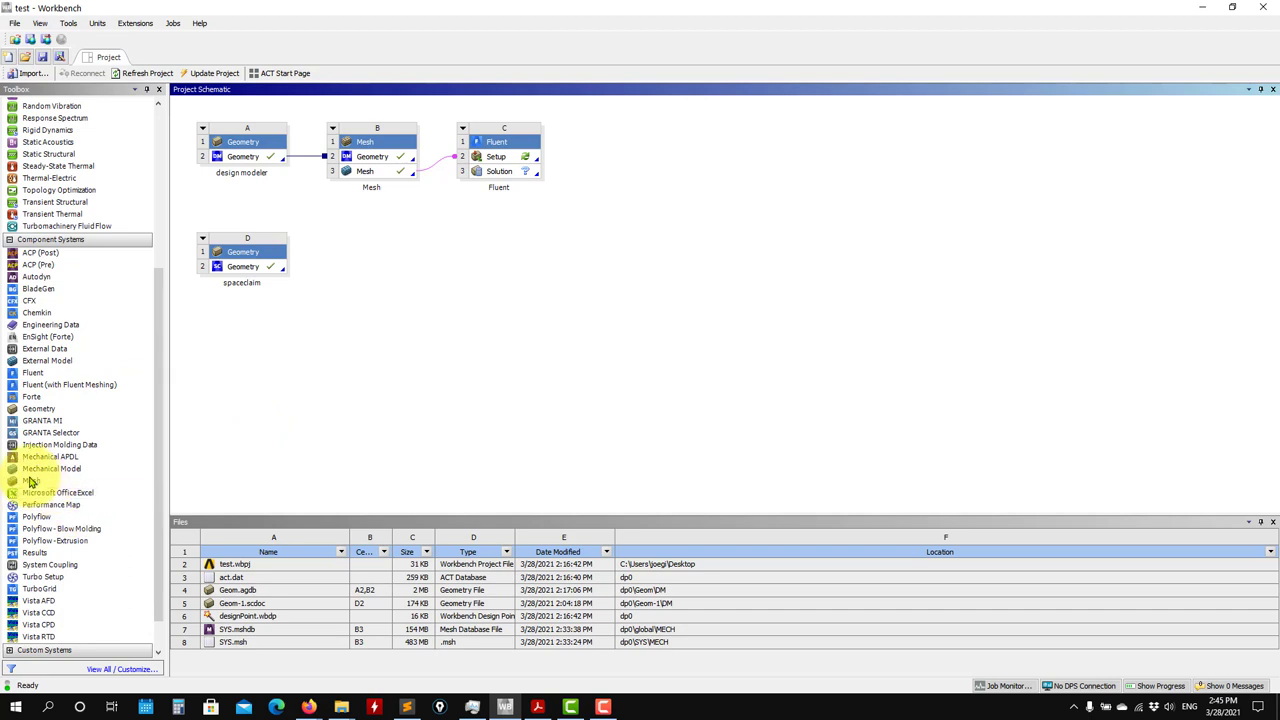
Add Mesh system E, linked to system D's SpaceClaim geometry.
{"action": "left_click_drag", "start_coordinate": [30, 482], "coordinate": [262, 267]}
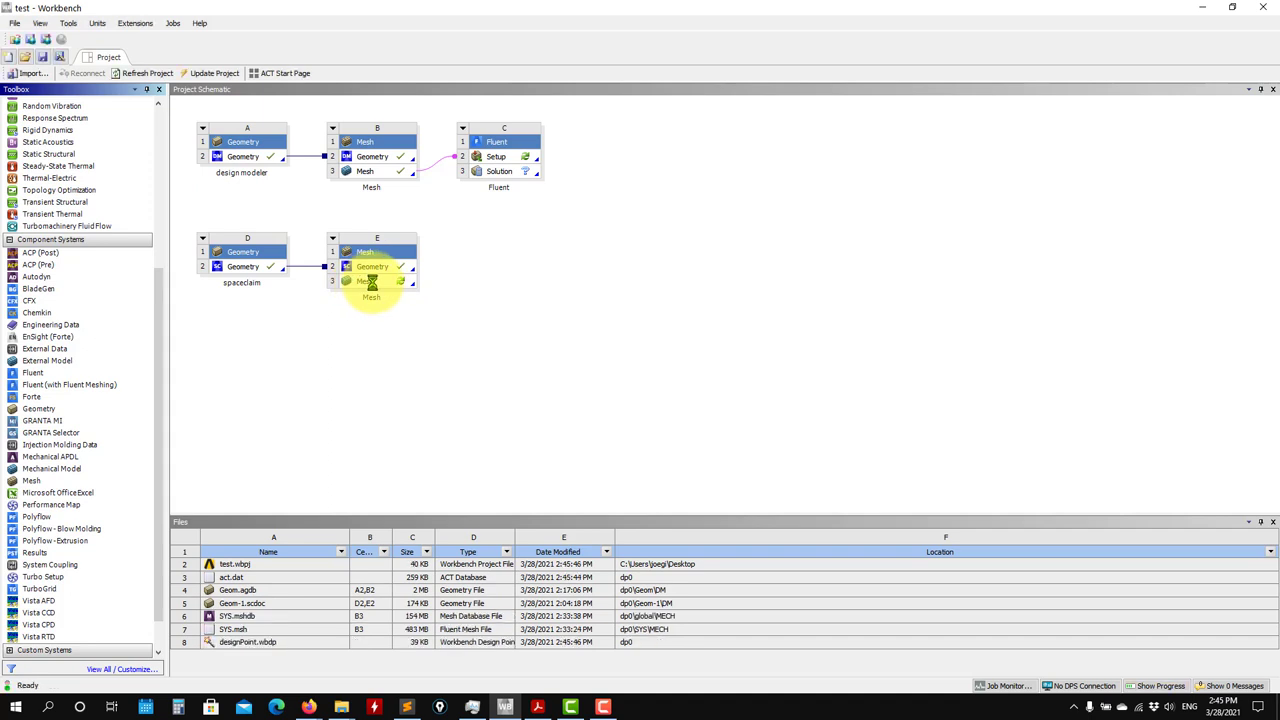
Launch Ansys Meshing from mesh cell E3 to load the rod geometry.
{"action": "double_click", "coordinate": [376, 283]}
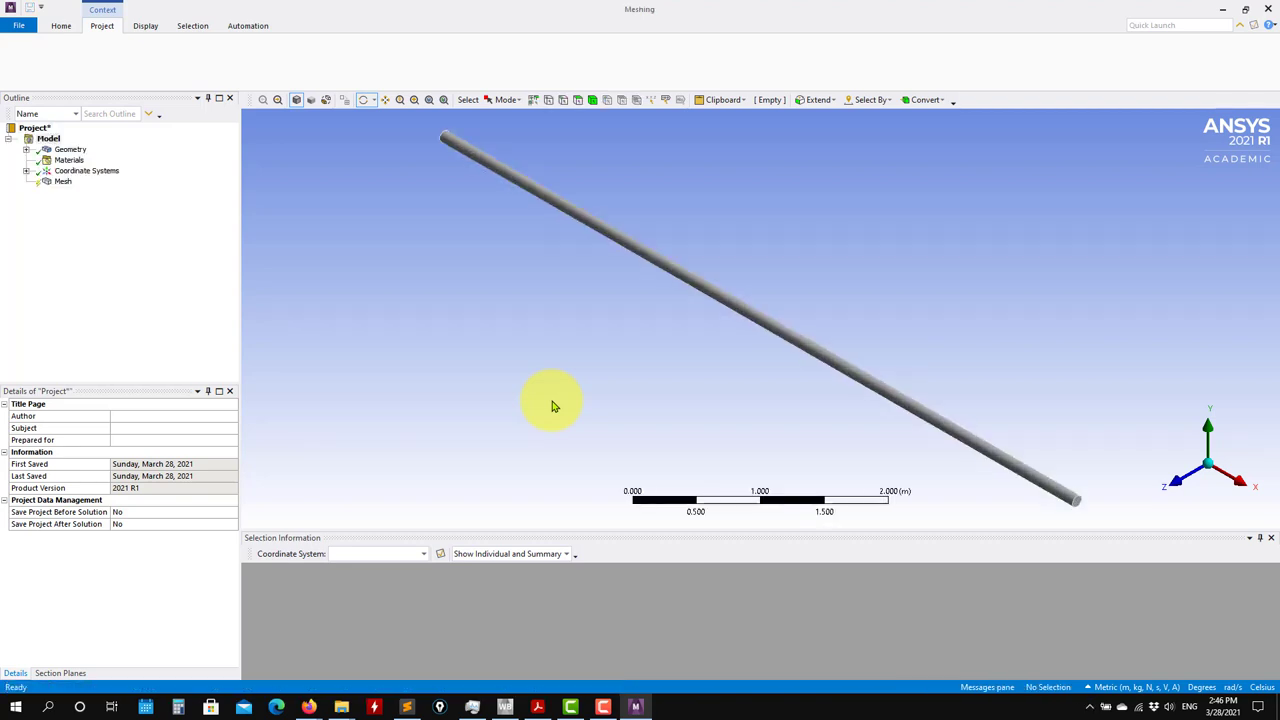
Orbit and zoom the pipe to inspect it.
{"action": "right_click", "coordinate": [677, 390]}
{"action": "left_click", "coordinate": [551, 389]}
{"action": "mouse_move", "coordinate": [686, 413]}
{"action": "left_mouse_down"}
{"action": "mouse_move", "coordinate": [563, 363]}
{"action": "mouse_move", "coordinate": [523, 383]}
{"action": "mouse_move", "coordinate": [636, 396]}
{"action": "left_mouse_up"}
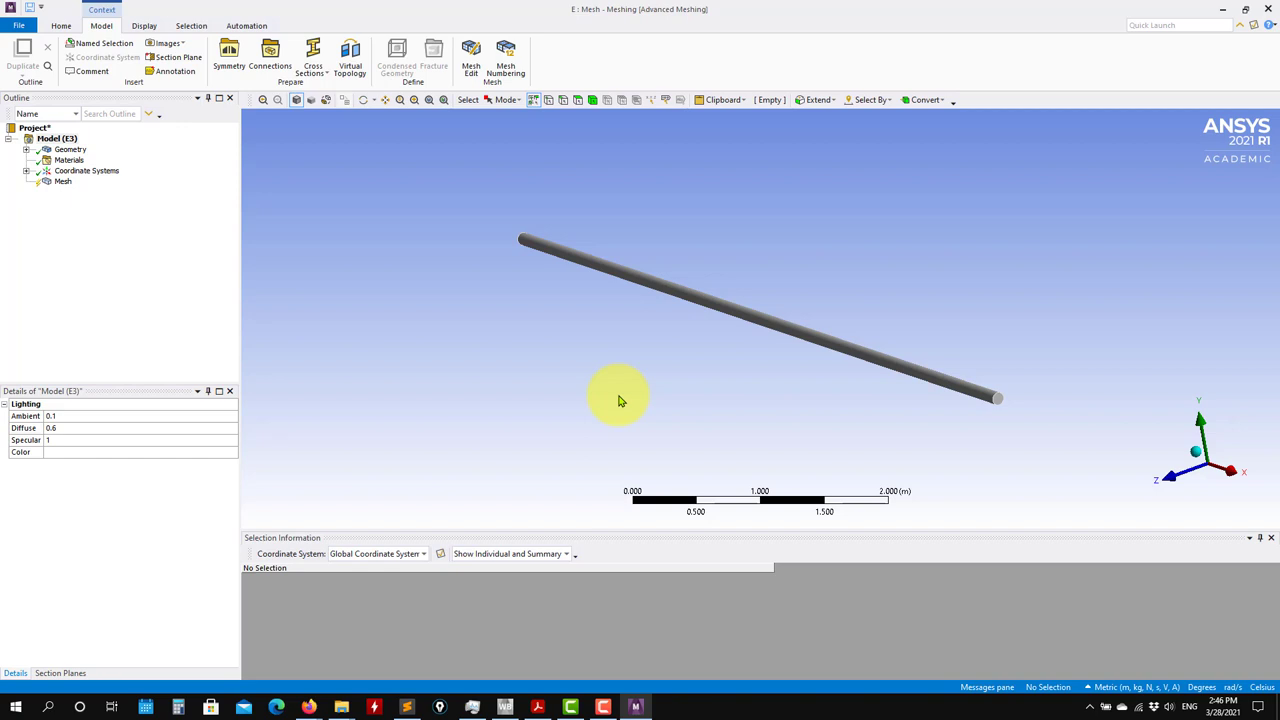
{"action": "left_click_drag", "start_coordinate": [797, 426], "coordinate": [752, 418]}
{"action": "mouse_move", "coordinate": [943, 429]}
{"action": "left_mouse_down"}
{"action": "mouse_move", "coordinate": [1029, 451]}
{"action": "mouse_move", "coordinate": [993, 432]}
{"action": "mouse_move", "coordinate": [777, 423]}
{"action": "mouse_move", "coordinate": [787, 404]}
{"action": "mouse_move", "coordinate": [666, 429]}
{"action": "mouse_move", "coordinate": [694, 451]}
{"action": "left_mouse_up"}
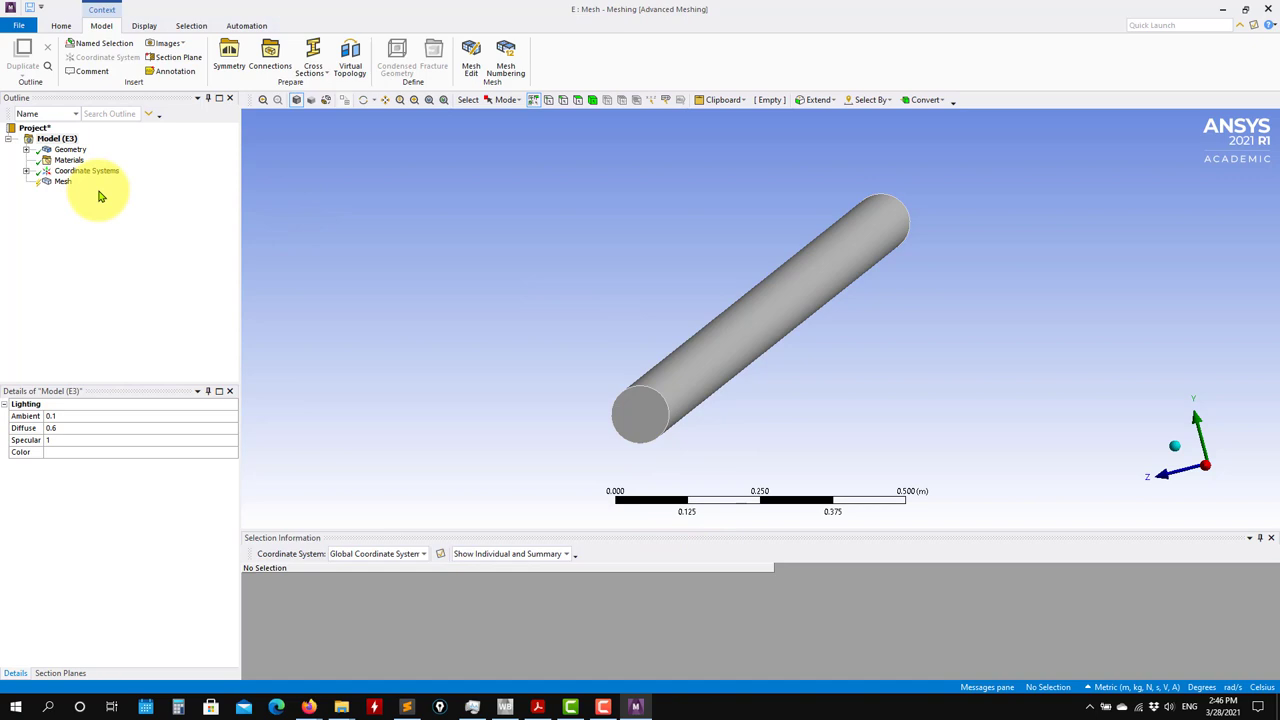
Set the Geom-1 pipe solid's transparency to 0.5.
{"action": "left_click", "coordinate": [72, 153]}
{"action": "left_click", "coordinate": [26, 149]}
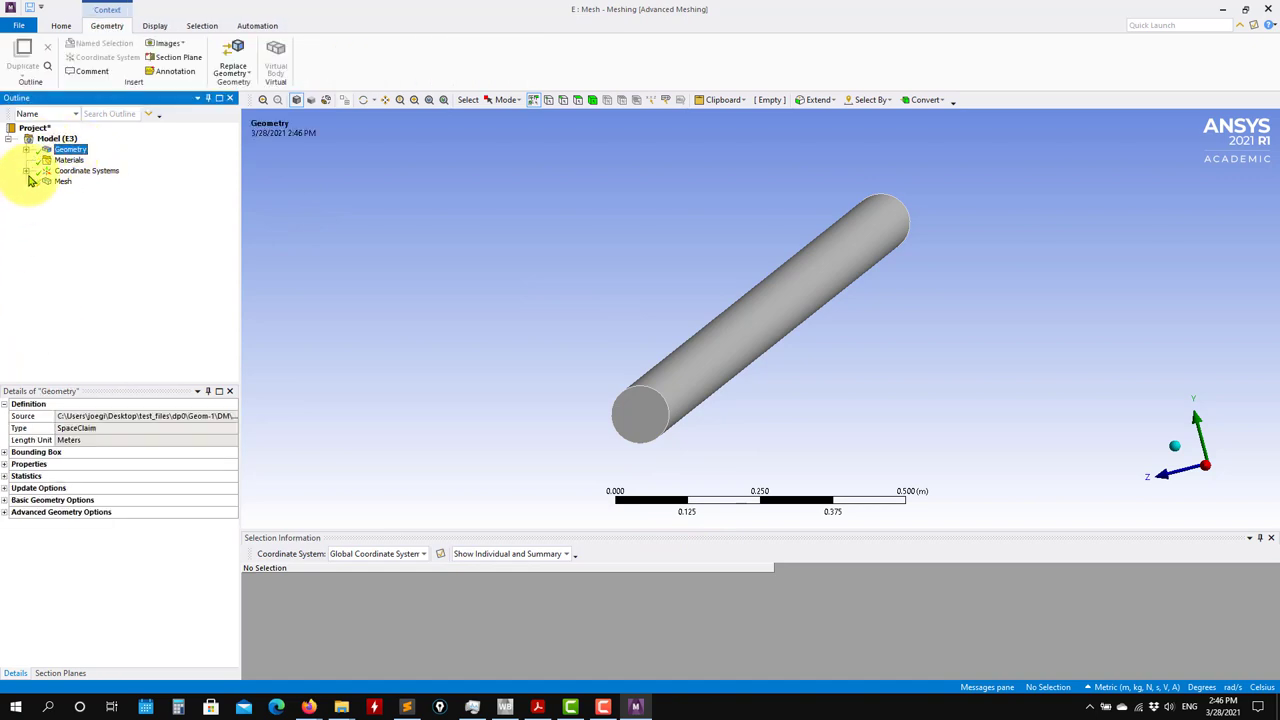
{"action": "left_click", "coordinate": [78, 160]}
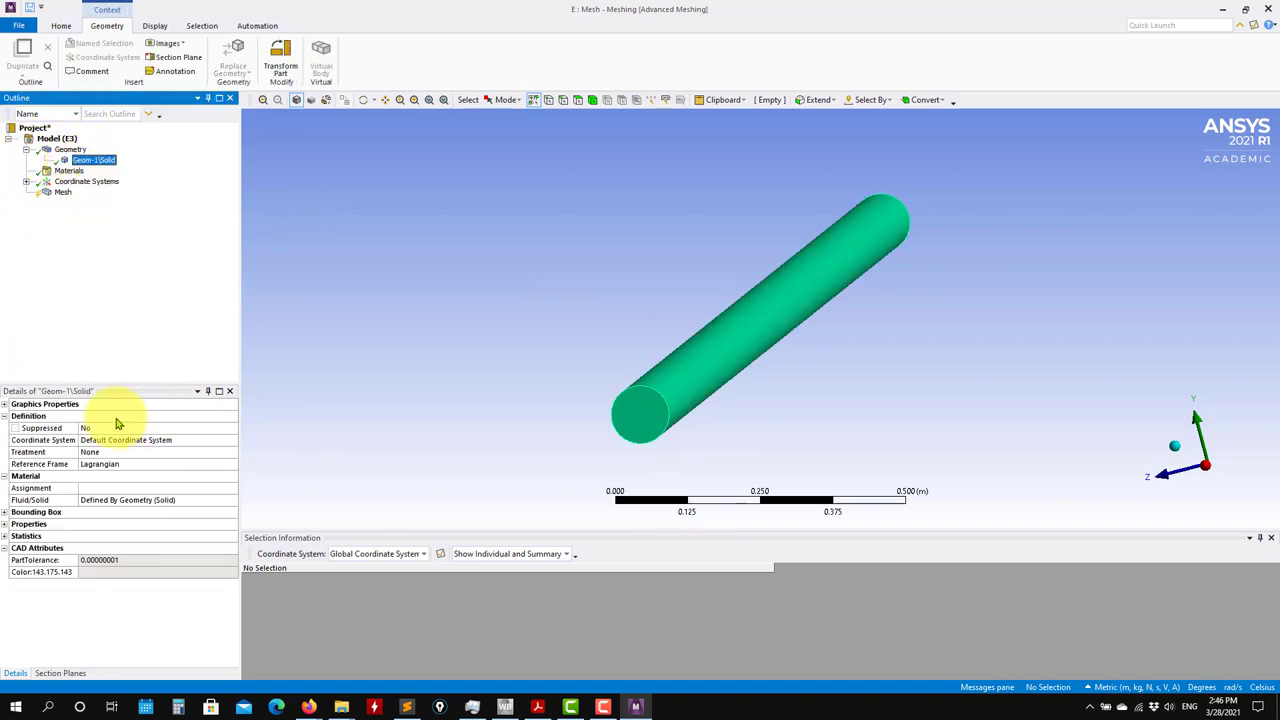
{"action": "left_click", "coordinate": [5, 408]}
{"action": "left_click", "coordinate": [98, 426]}
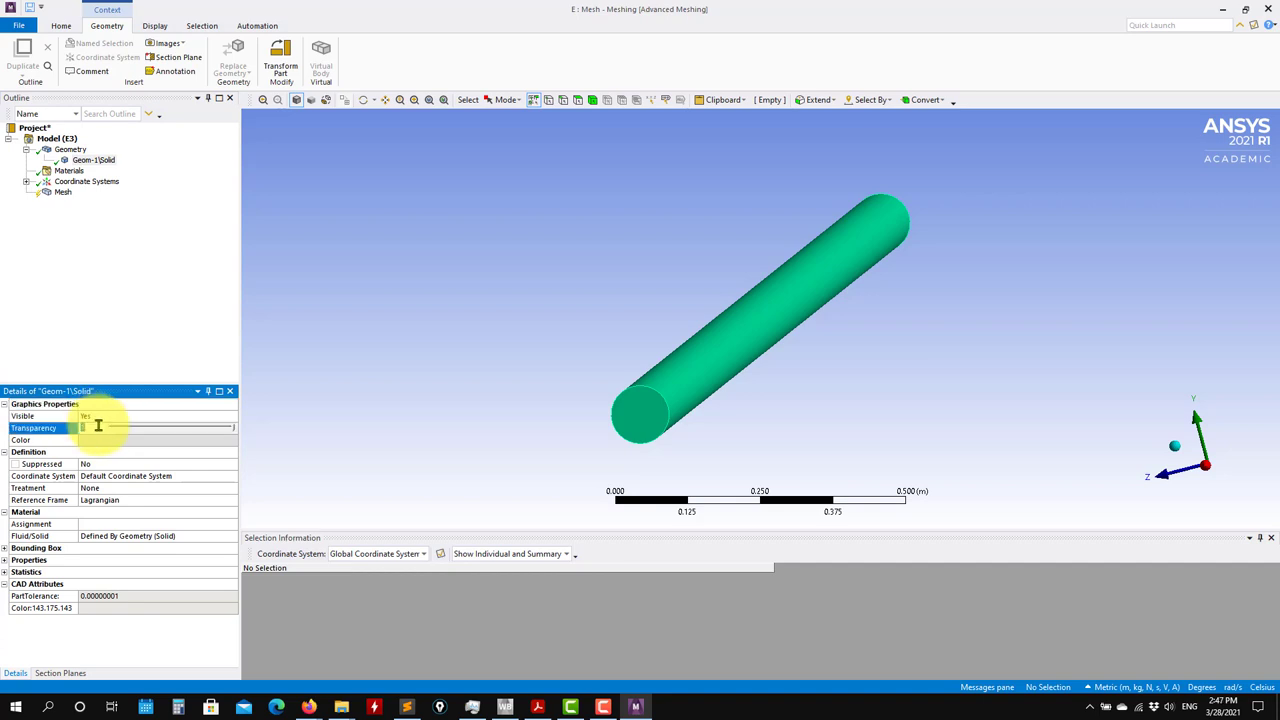
{"action": "type", "text": "5"}
{"action": "key", "text": "Return"}
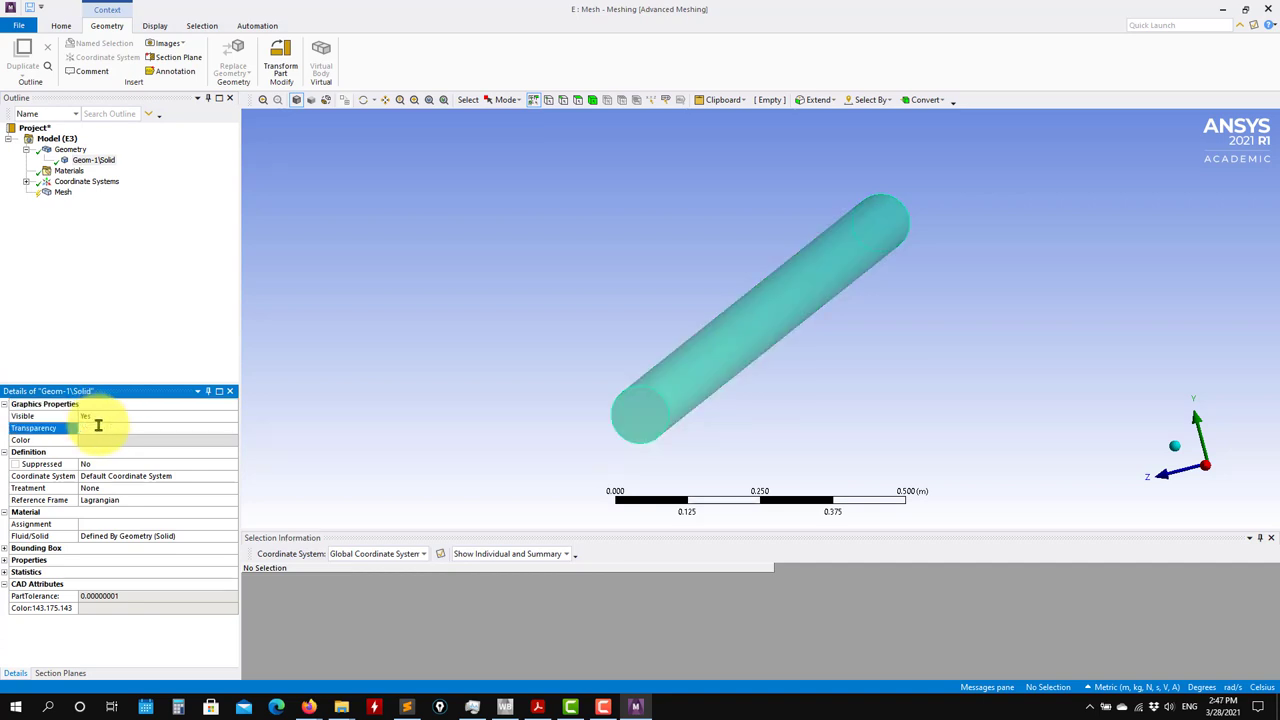
Select Mesh in the Outline to review the global mesh settings.
{"action": "mouse_move", "coordinate": [460, 355]}
{"action": "middle_mouse_down"}
{"action": "mouse_move", "coordinate": [578, 376]}
{"action": "mouse_move", "coordinate": [414, 409]}
{"action": "middle_mouse_up"}
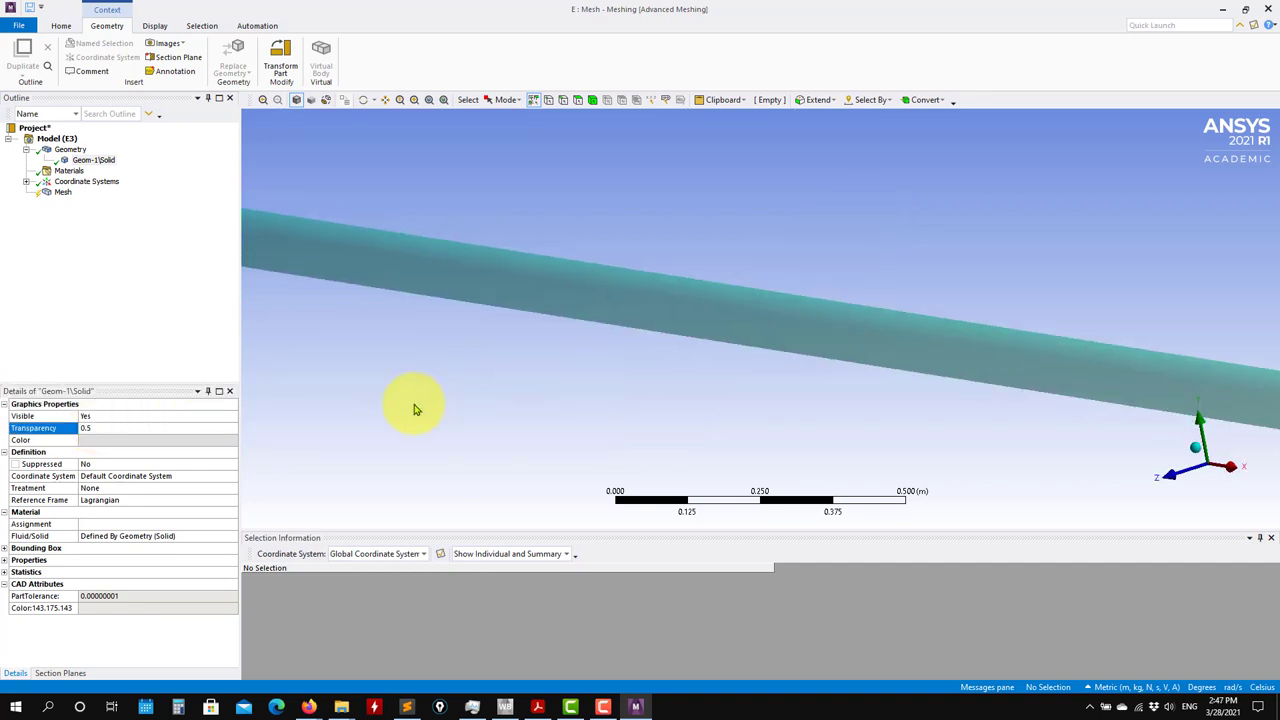
{"action": "scroll", "coordinate": [409, 423], "scroll_direction": "up", "scroll_amount": 2}
{"action": "scroll", "coordinate": [412, 415], "scroll_direction": "down", "scroll_amount": 2}
{"action": "scroll", "coordinate": [422, 418], "scroll_direction": "down", "scroll_amount": 2}
{"action": "scroll", "coordinate": [422, 418], "scroll_direction": "down", "scroll_amount": 2}
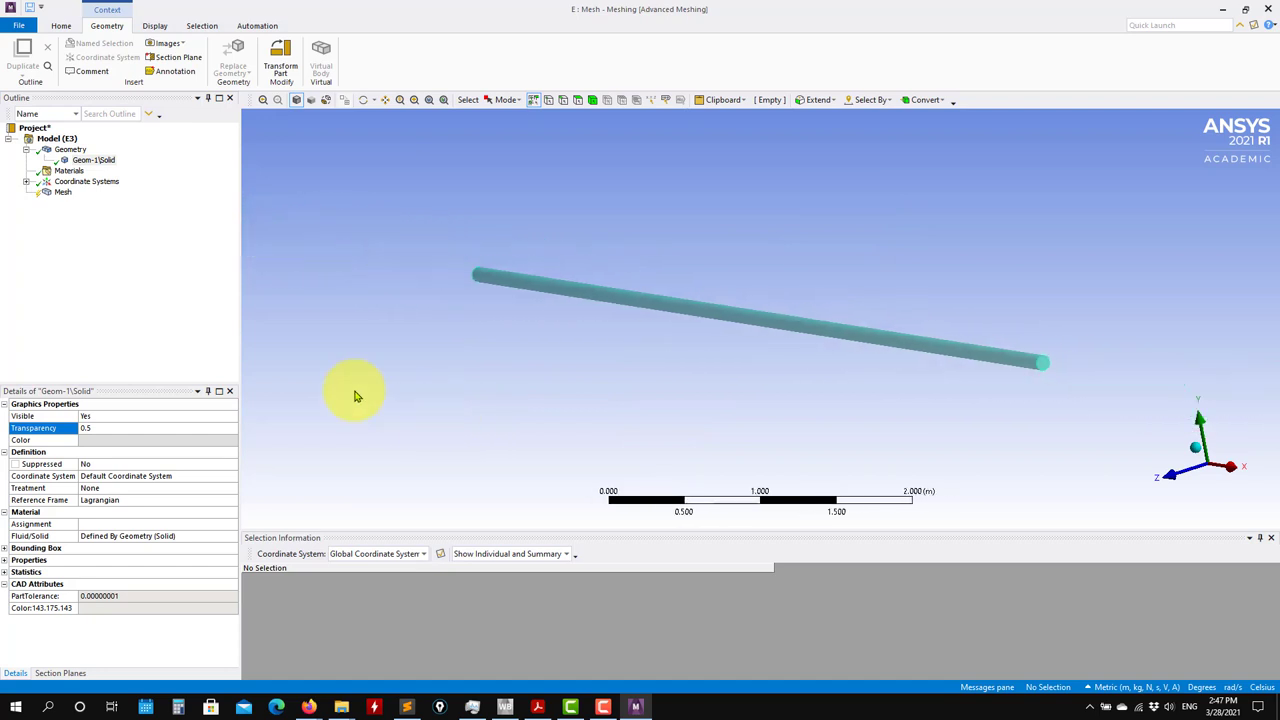
{"action": "left_click", "coordinate": [62, 192]}
{"action": "mouse_move", "coordinate": [476, 427]}
{"action": "middle_mouse_down"}
{"action": "mouse_move", "coordinate": [443, 420]}
{"action": "mouse_move", "coordinate": [811, 477]}
{"action": "middle_mouse_up"}
{"action": "scroll", "coordinate": [914, 457], "scroll_direction": "down", "scroll_amount": 1}
{"action": "scroll", "coordinate": [957, 452], "scroll_direction": "down", "scroll_amount": 1}
{"action": "scroll", "coordinate": [930, 455], "scroll_direction": "up", "scroll_amount": 3}
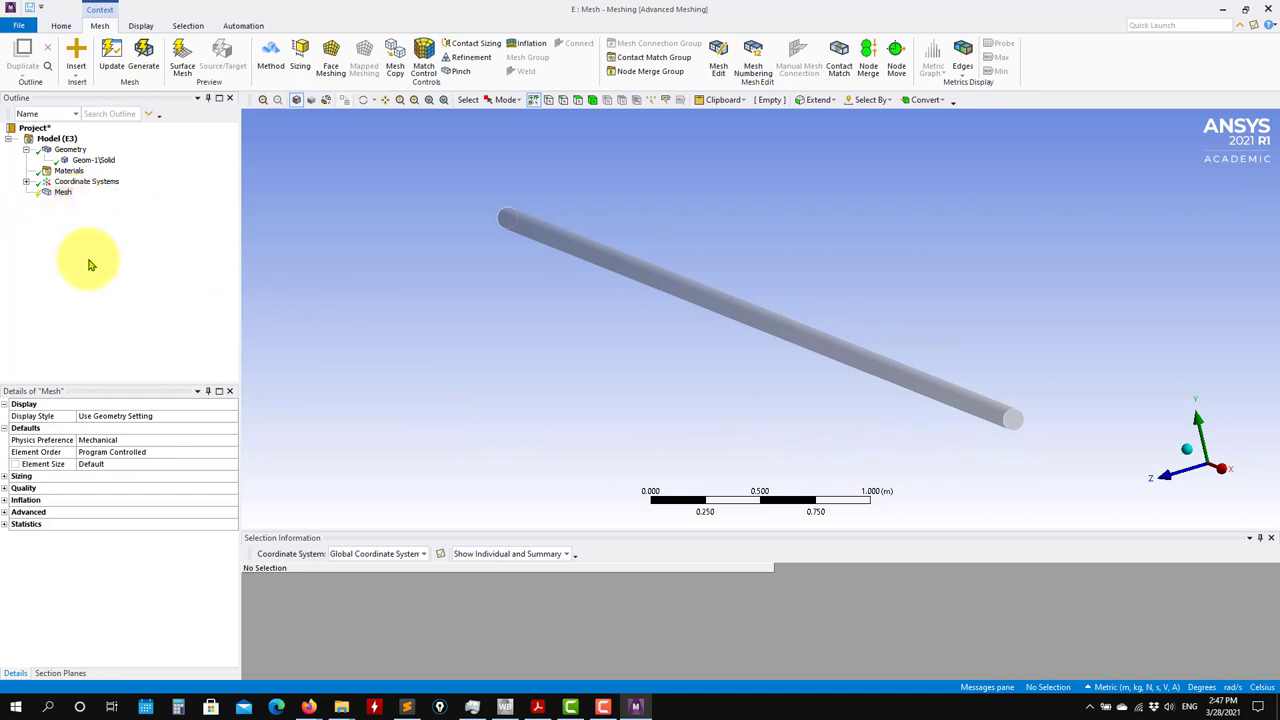
Set physics preference to CFD and global element size to 0.05 m.
{"action": "left_click", "coordinate": [232, 443]}
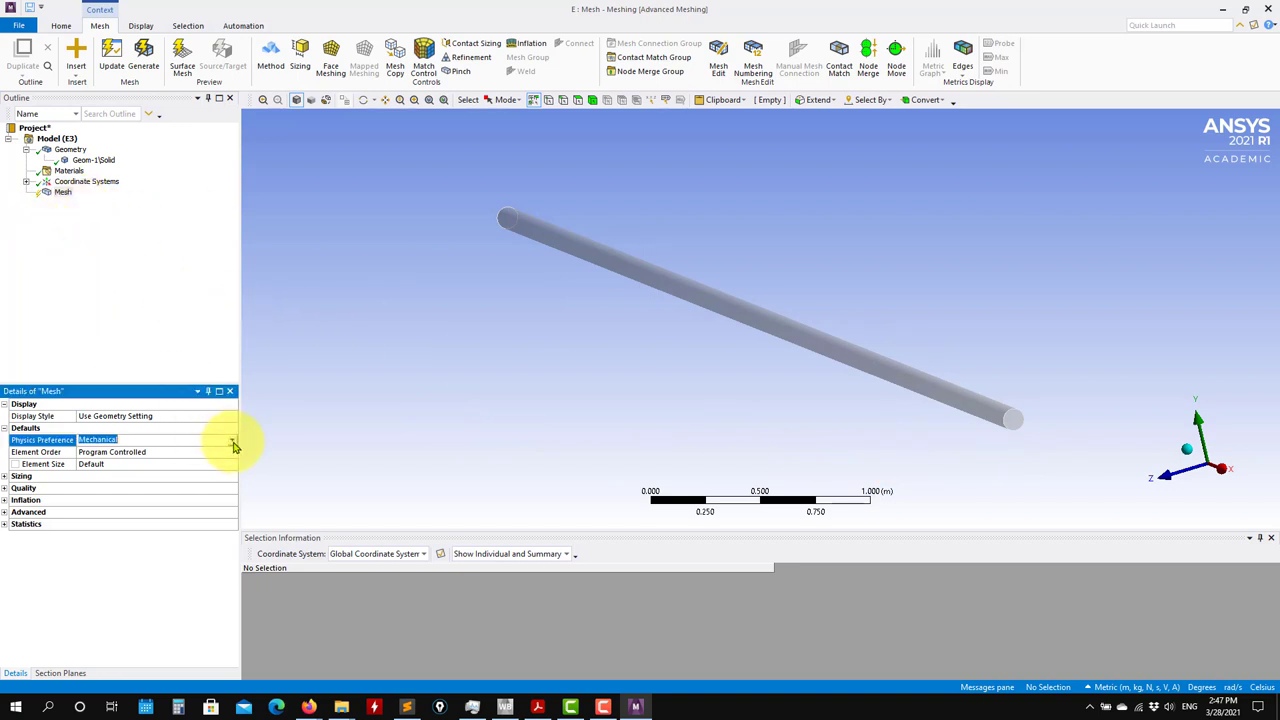
{"action": "left_click", "coordinate": [232, 443]}
{"action": "left_click", "coordinate": [103, 487]}
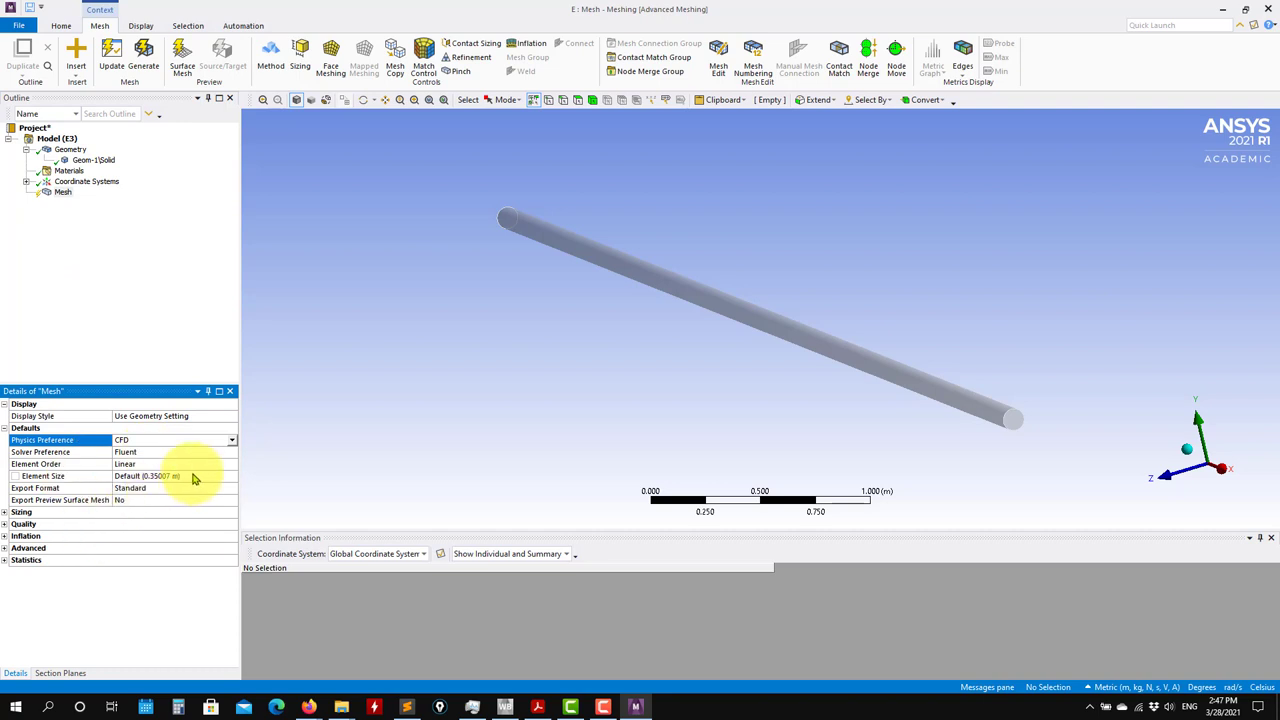
{"action": "left_click", "coordinate": [193, 475]}
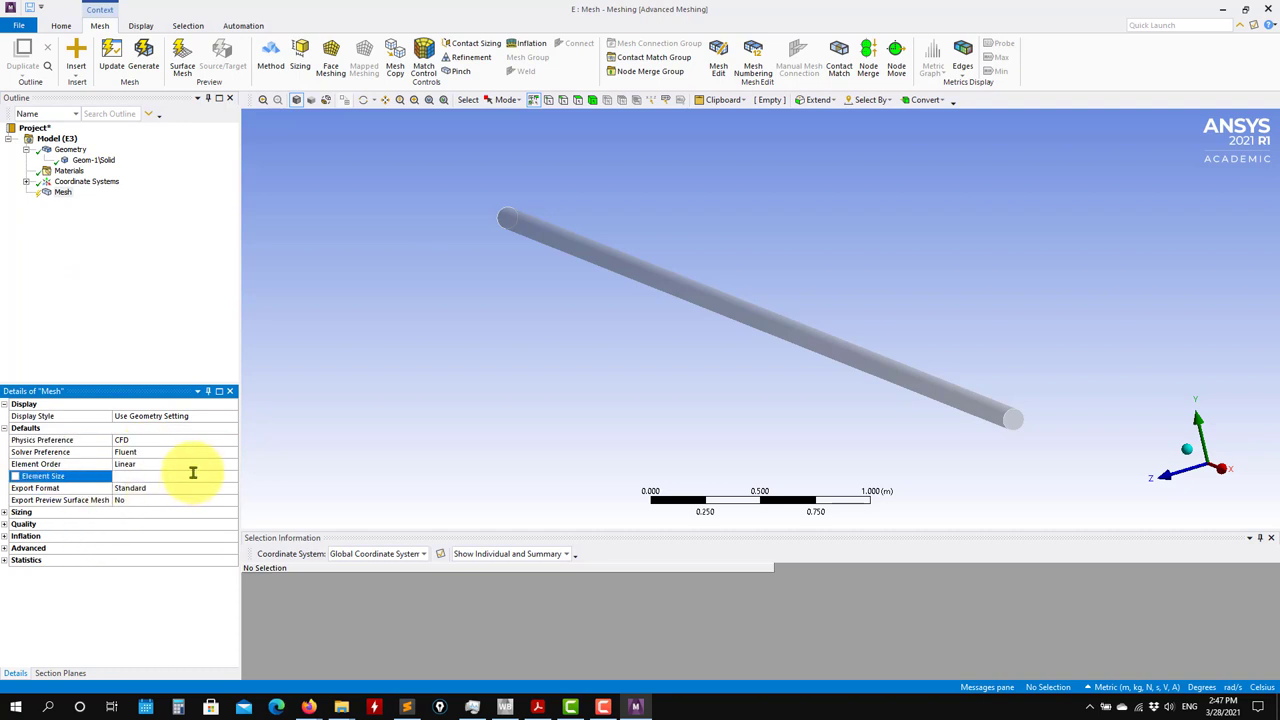
{"action": "type", "text": "0.05"}
{"action": "key", "text": "Return"}
{"action": "scroll", "coordinate": [740, 392], "scroll_direction": "down", "scroll_amount": 3}
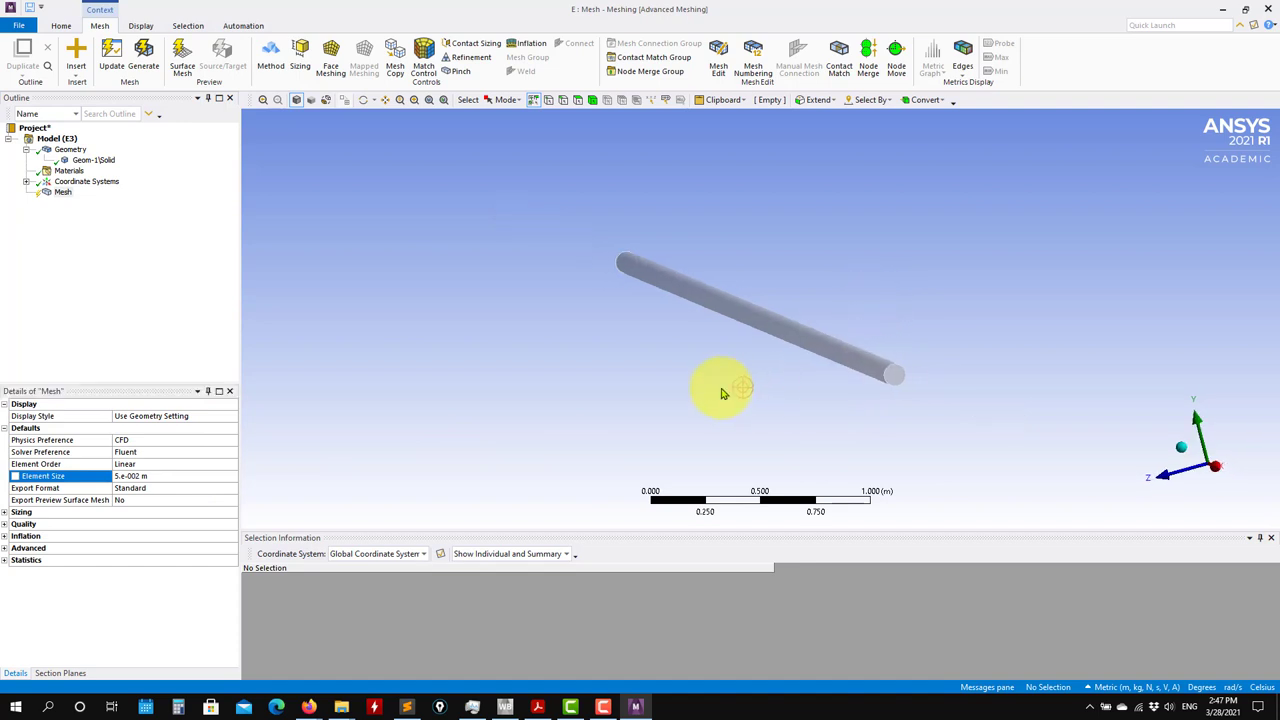
Insert a Tetrahedrons mesh method scoped to the pipe body.
{"action": "right_click", "coordinate": [62, 192]}
{"action": "mouse_move", "coordinate": [98, 204]}
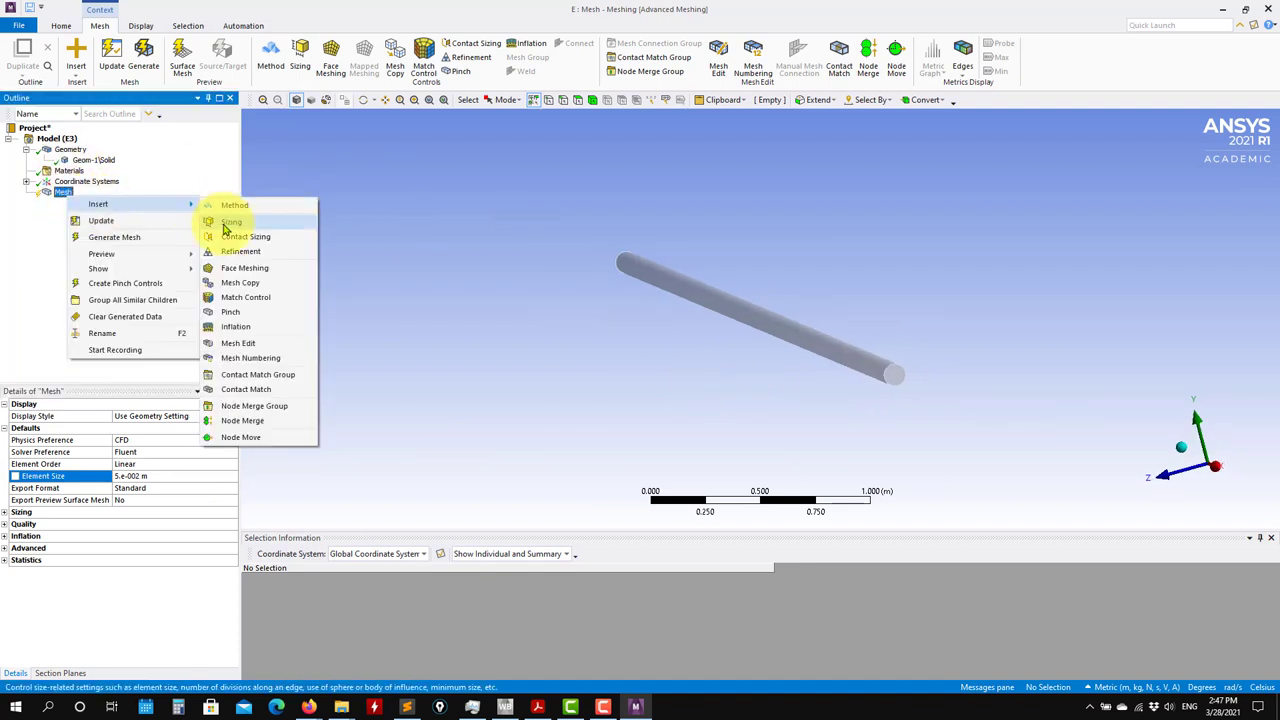
{"action": "left_click", "coordinate": [236, 206]}
{"action": "left_click", "coordinate": [788, 332]}
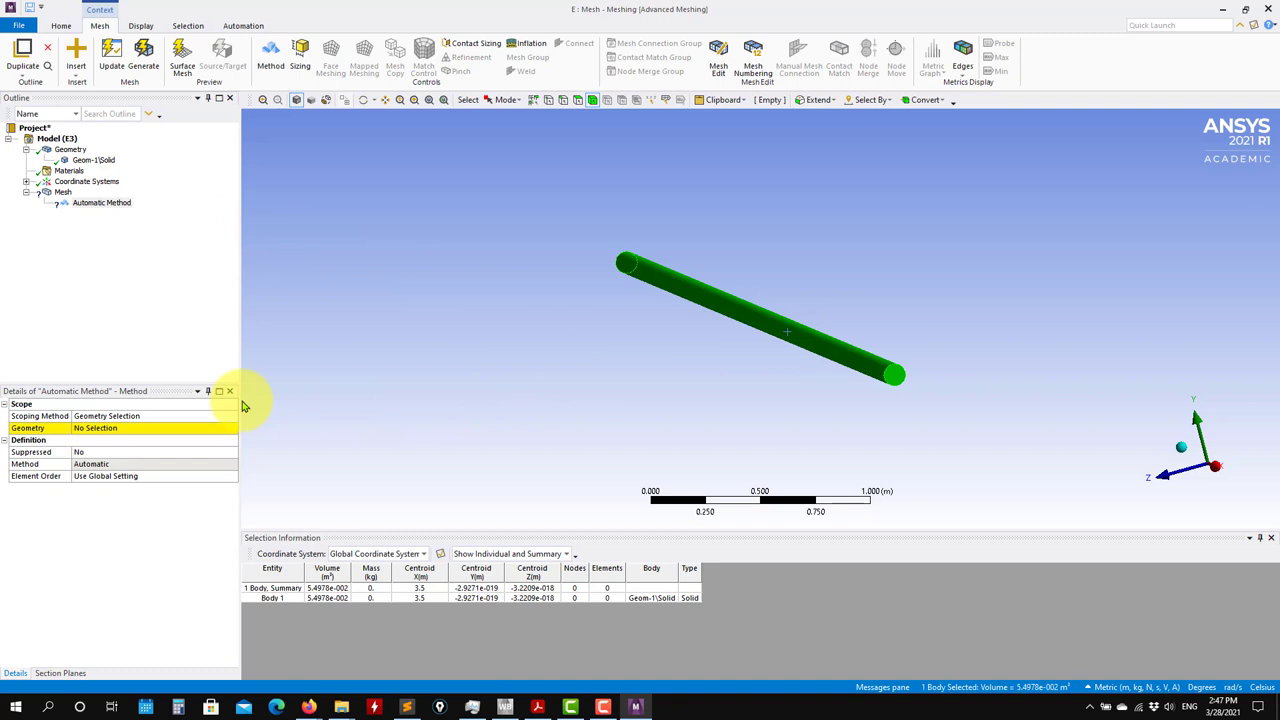
{"action": "left_click", "coordinate": [110, 428]}
{"action": "left_click", "coordinate": [98, 428]}
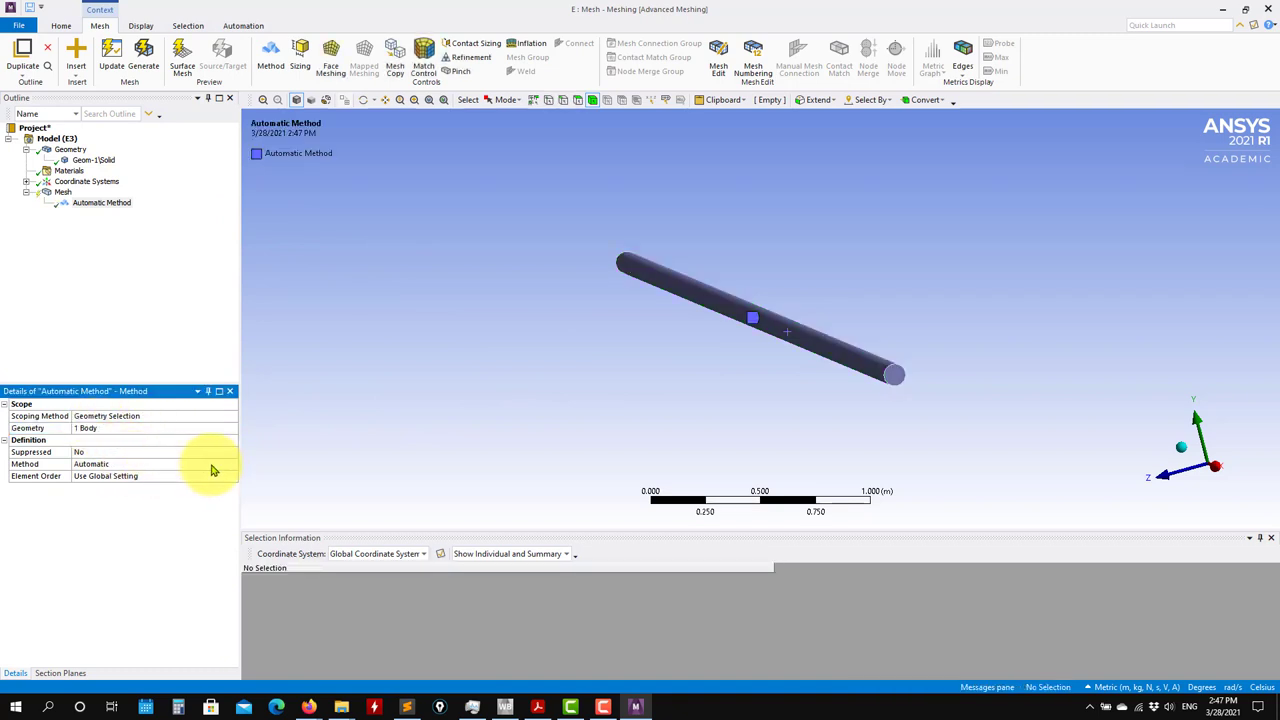
{"action": "left_click", "coordinate": [212, 466]}
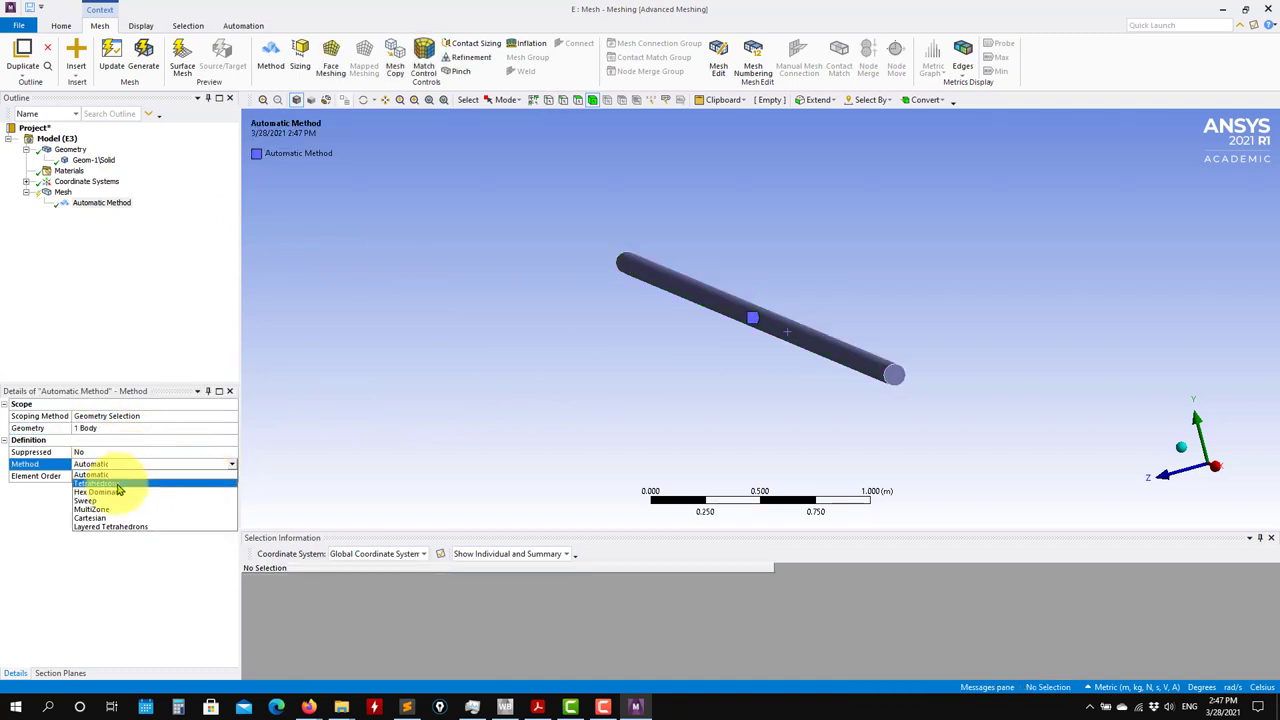
{"action": "left_click", "coordinate": [100, 484]}
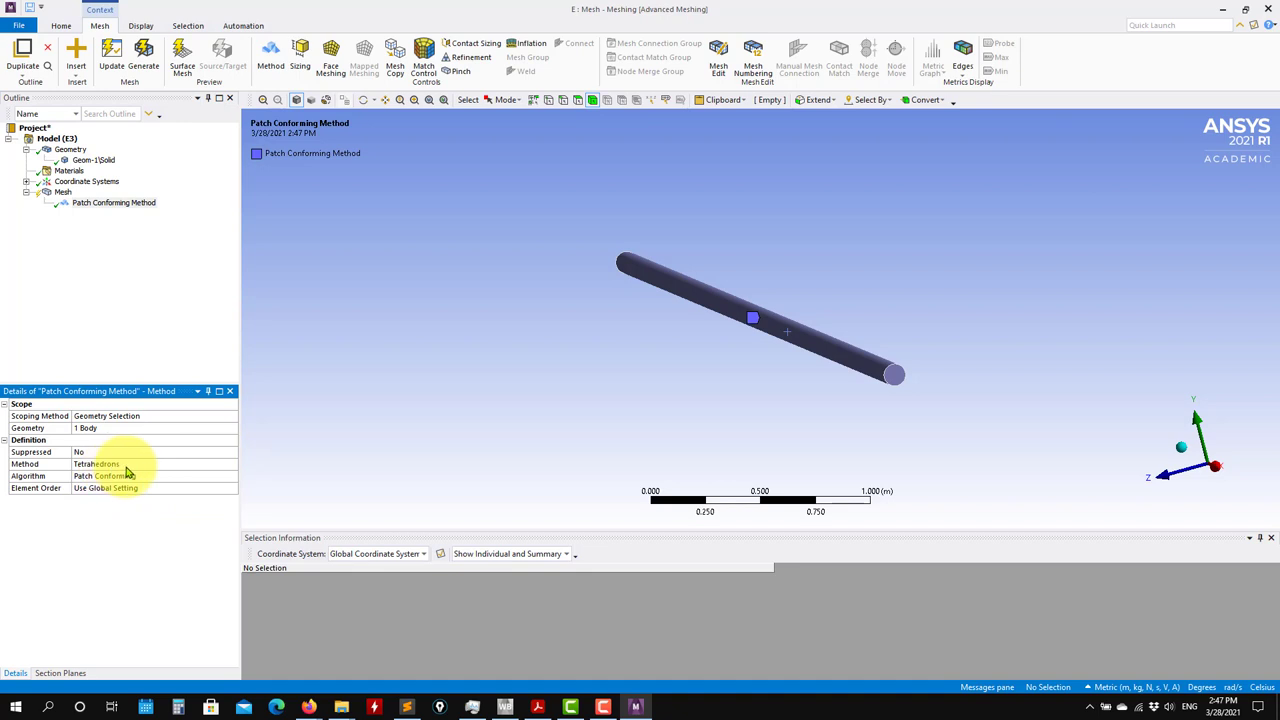
Keep Patch Conforming as the tetrahedral algorithm.
{"action": "scroll", "coordinate": [900, 430], "scroll_direction": "down", "scroll_amount": 1}
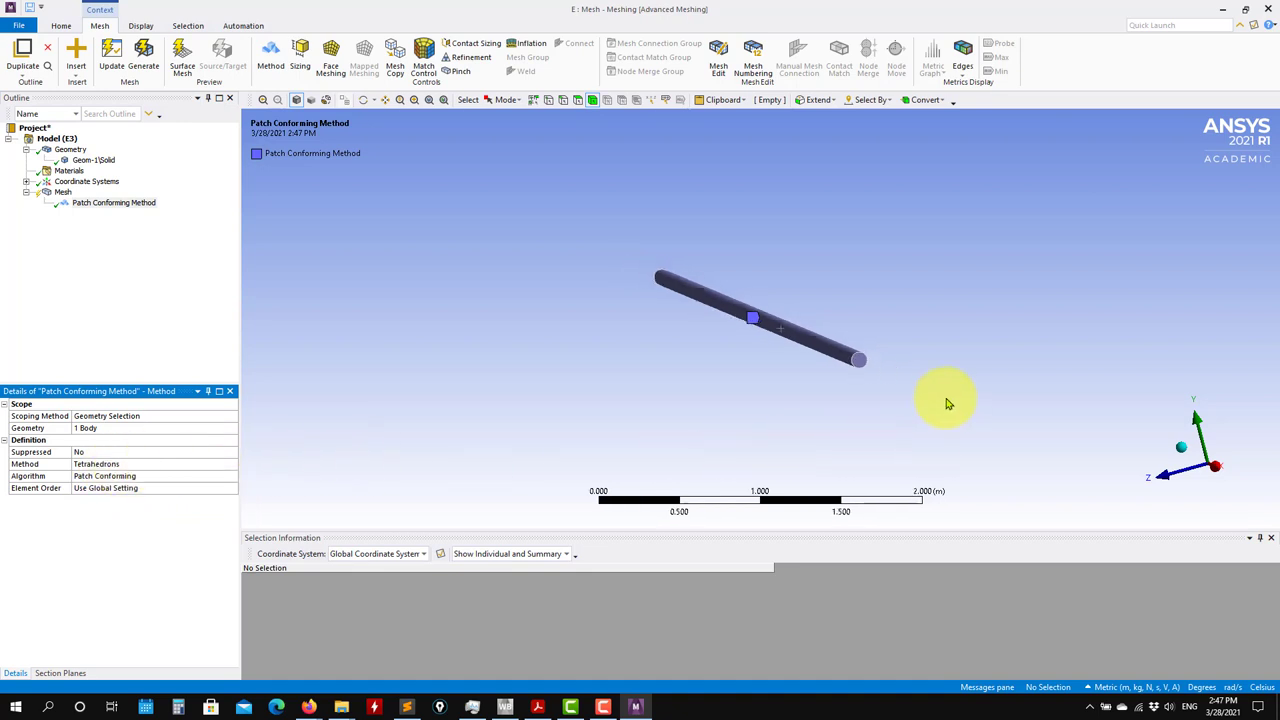
{"action": "scroll", "coordinate": [960, 405], "scroll_direction": "up", "scroll_amount": 2}
{"action": "middle_click_drag", "start_coordinate": [983, 412], "coordinate": [800, 430]}
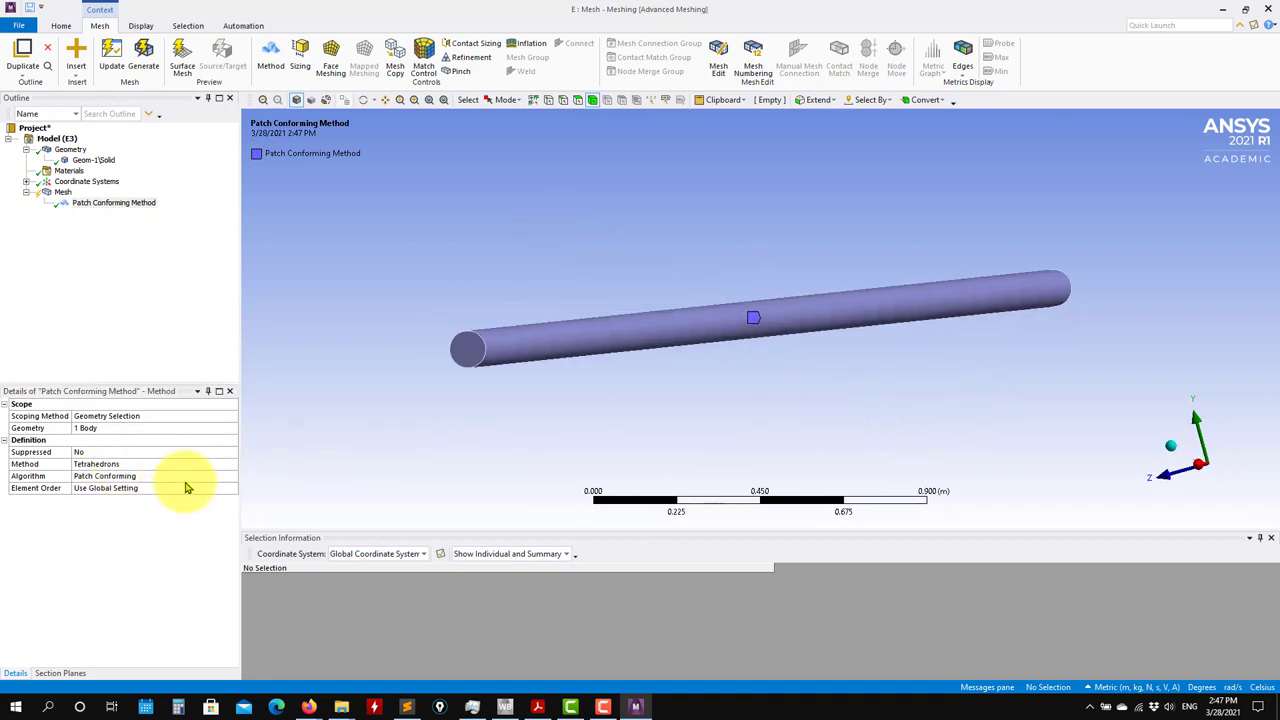
{"action": "left_click", "coordinate": [198, 480]}
{"action": "left_click", "coordinate": [231, 477]}
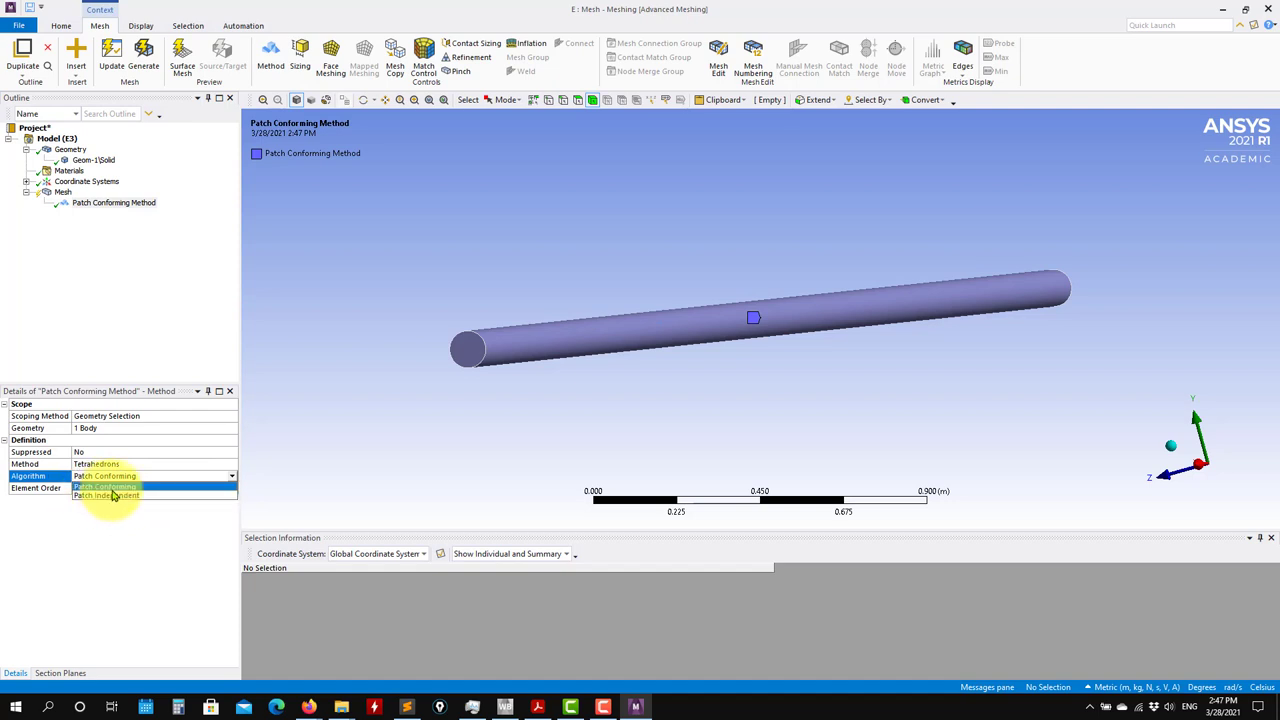
{"action": "left_click", "coordinate": [112, 489]}
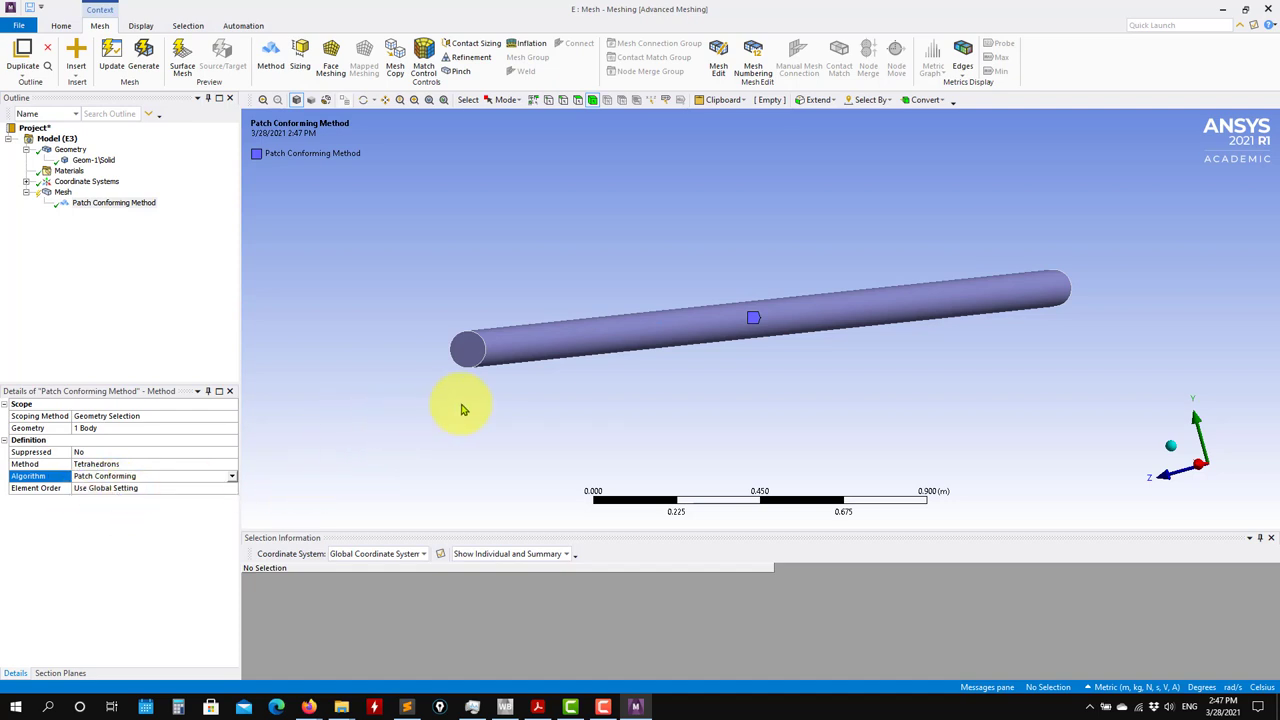
{"action": "scroll", "coordinate": [462, 409], "scroll_direction": "up", "scroll_amount": 3}
{"action": "mouse_move", "coordinate": [480, 423]}
{"action": "middle_mouse_down"}
{"action": "mouse_move", "coordinate": [466, 420]}
{"action": "mouse_move", "coordinate": [485, 428]}
{"action": "middle_mouse_up"}
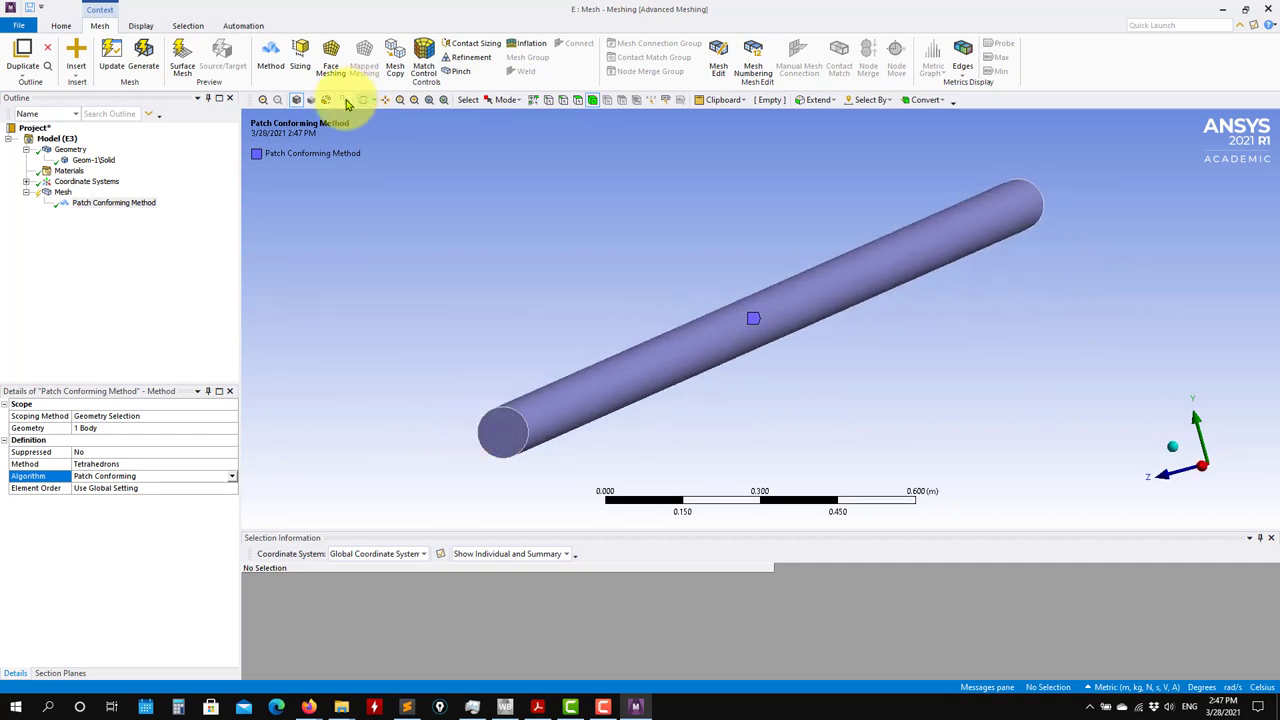
Generate the tetrahedral mesh on the pipe.
{"action": "left_click", "coordinate": [143, 57]}
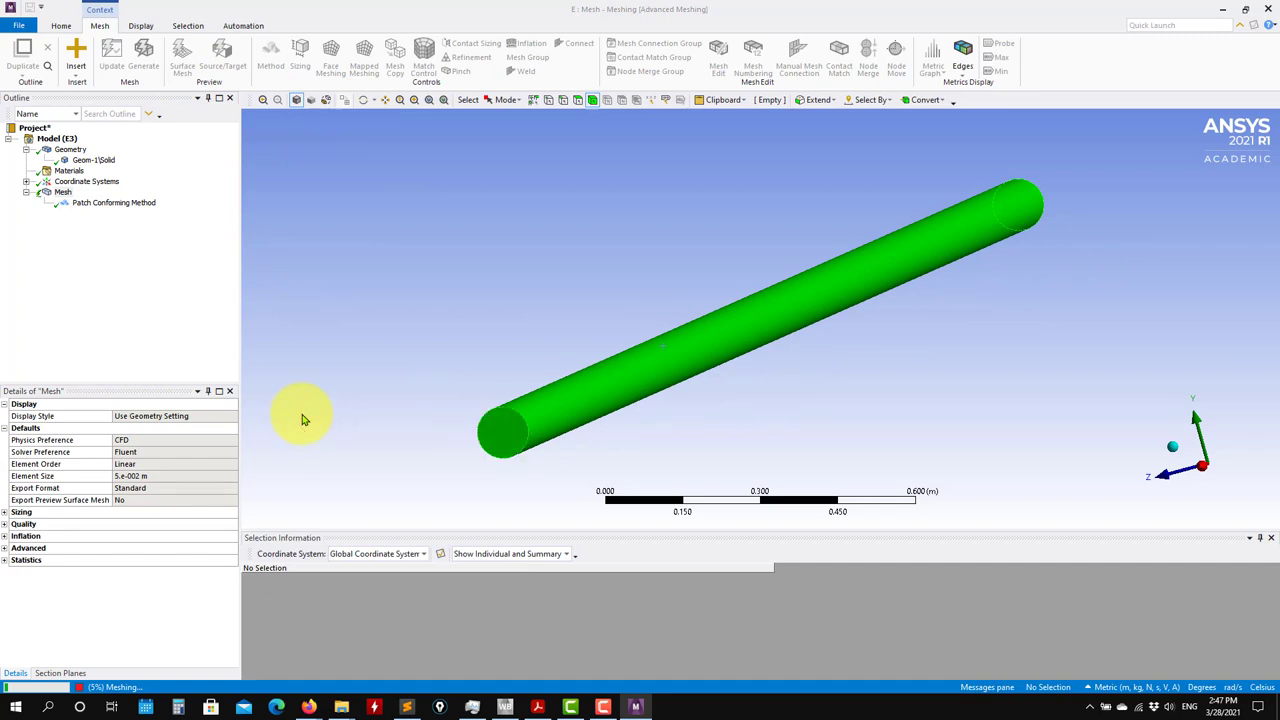
{"action": "scroll", "coordinate": [505, 492], "scroll_direction": "down", "scroll_amount": 1}
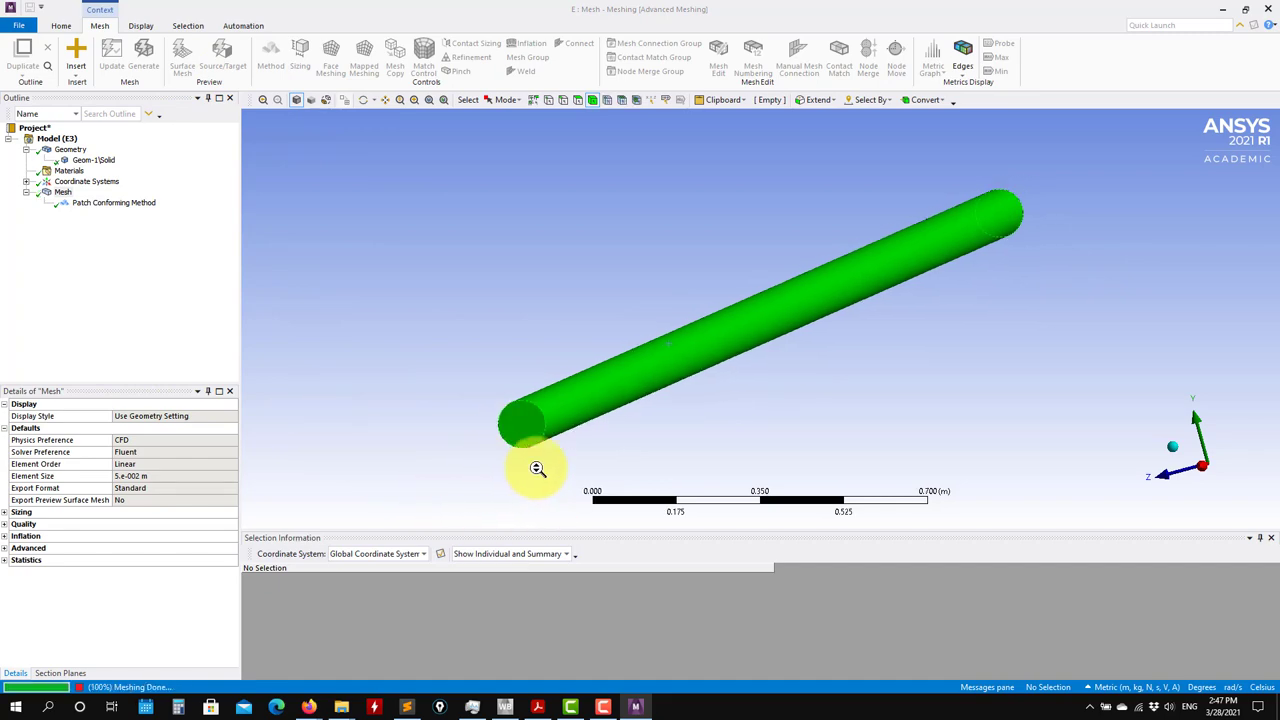
{"action": "scroll", "coordinate": [583, 451], "scroll_direction": "up", "scroll_amount": 3}
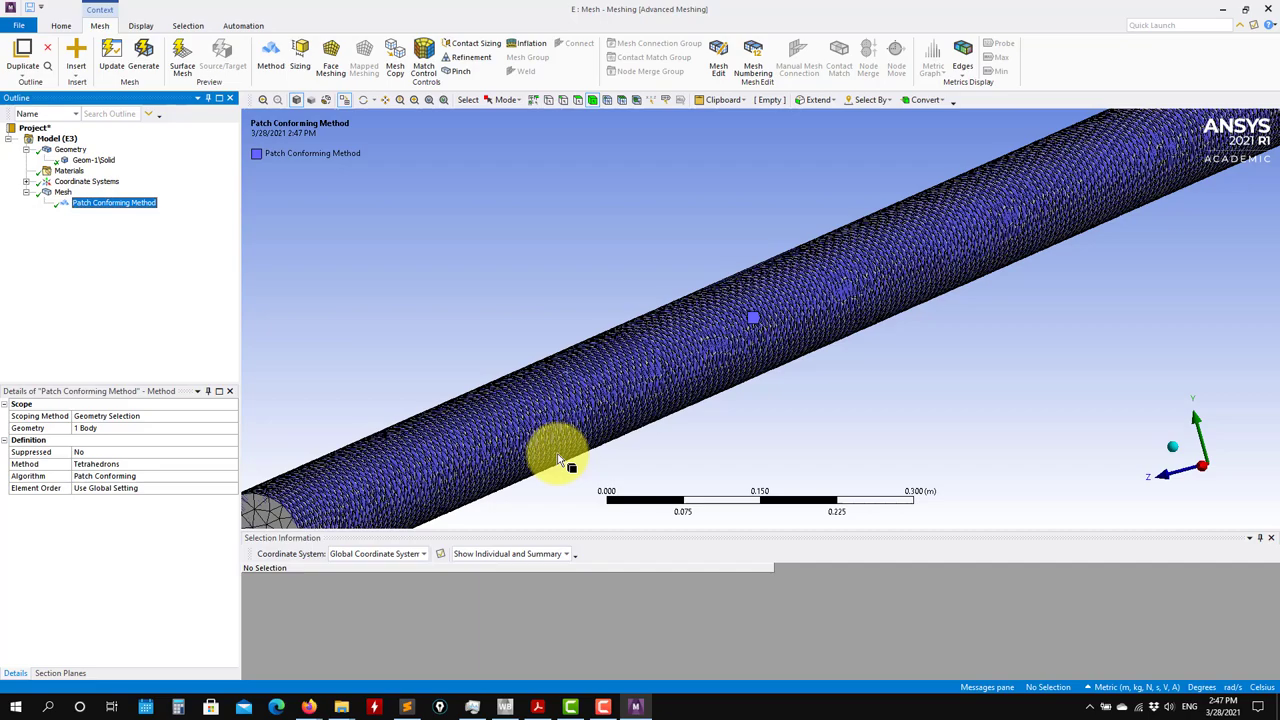
{"action": "scroll", "coordinate": [565, 464], "scroll_direction": "up", "scroll_amount": 2}
{"action": "mouse_move", "coordinate": [578, 437]}
{"action": "middle_mouse_down"}
{"action": "mouse_move", "coordinate": [634, 434]}
{"action": "mouse_move", "coordinate": [586, 451]}
{"action": "mouse_move", "coordinate": [586, 434]}
{"action": "mouse_move", "coordinate": [596, 450]}
{"action": "middle_mouse_up"}
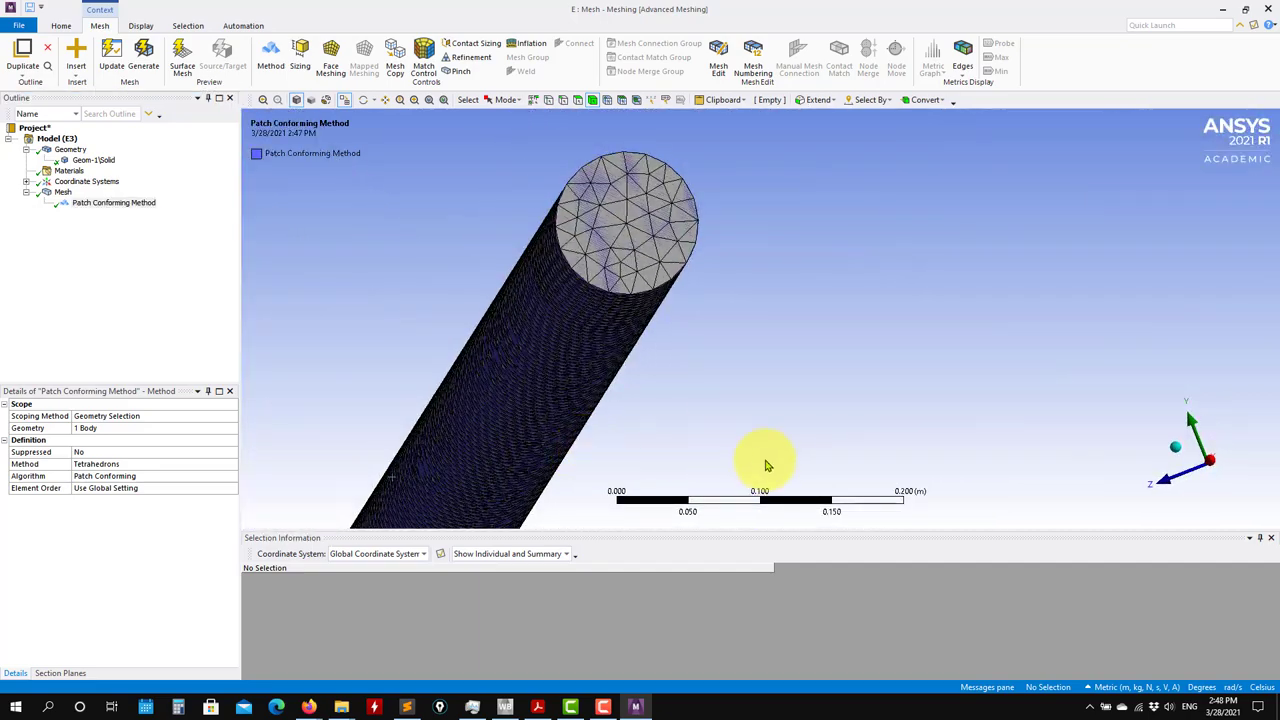
Zoom and orbit until the meshed circular end cap faces forward.
{"action": "scroll", "coordinate": [740, 430], "scroll_direction": "up", "scroll_amount": 2}
{"action": "scroll", "coordinate": [708, 427], "scroll_direction": "up", "scroll_amount": 2}
{"action": "scroll", "coordinate": [740, 421], "scroll_direction": "up", "scroll_amount": 1}
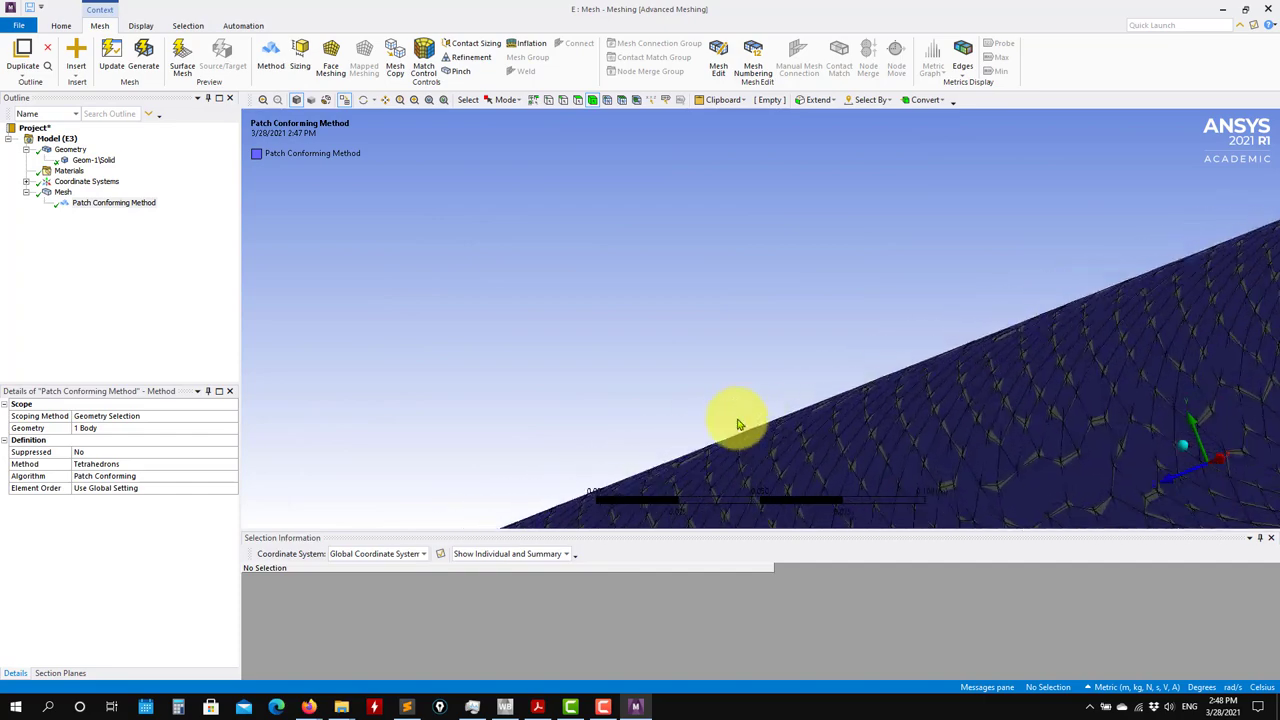
{"action": "scroll", "coordinate": [737, 423], "scroll_direction": "up", "scroll_amount": 2}
{"action": "scroll", "coordinate": [766, 414], "scroll_direction": "up", "scroll_amount": 1}
{"action": "scroll", "coordinate": [768, 416], "scroll_direction": "down", "scroll_amount": 3}
{"action": "scroll", "coordinate": [775, 420], "scroll_direction": "down", "scroll_amount": 3}
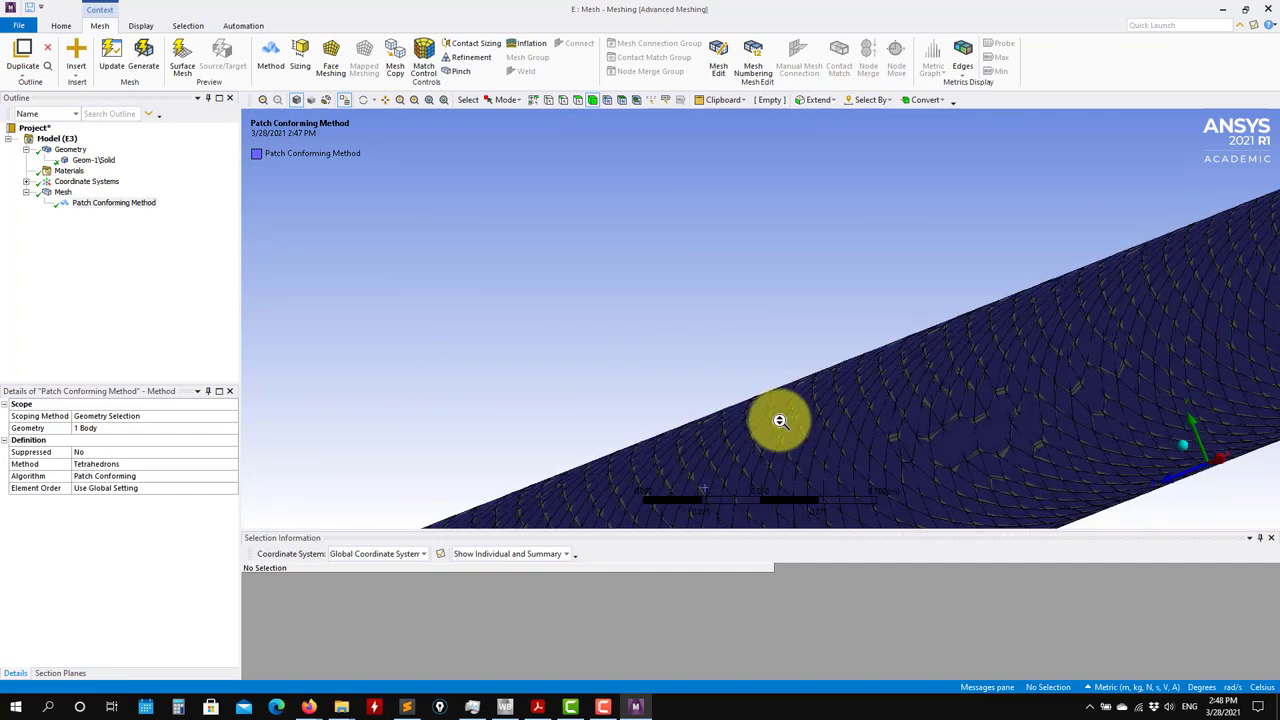
{"action": "scroll", "coordinate": [792, 420], "scroll_direction": "down", "scroll_amount": 3}
{"action": "scroll", "coordinate": [795, 418], "scroll_direction": "down", "scroll_amount": 3}
{"action": "mouse_move", "coordinate": [783, 415]}
{"action": "middle_mouse_down"}
{"action": "mouse_move", "coordinate": [666, 374]}
{"action": "mouse_move", "coordinate": [629, 317]}
{"action": "mouse_move", "coordinate": [778, 440]}
{"action": "middle_mouse_up"}
{"action": "scroll", "coordinate": [700, 380], "scroll_direction": "up", "scroll_amount": 2}
{"action": "scroll", "coordinate": [770, 380], "scroll_direction": "up", "scroll_amount": 2}
{"action": "scroll", "coordinate": [755, 340], "scroll_direction": "up", "scroll_amount": 1}
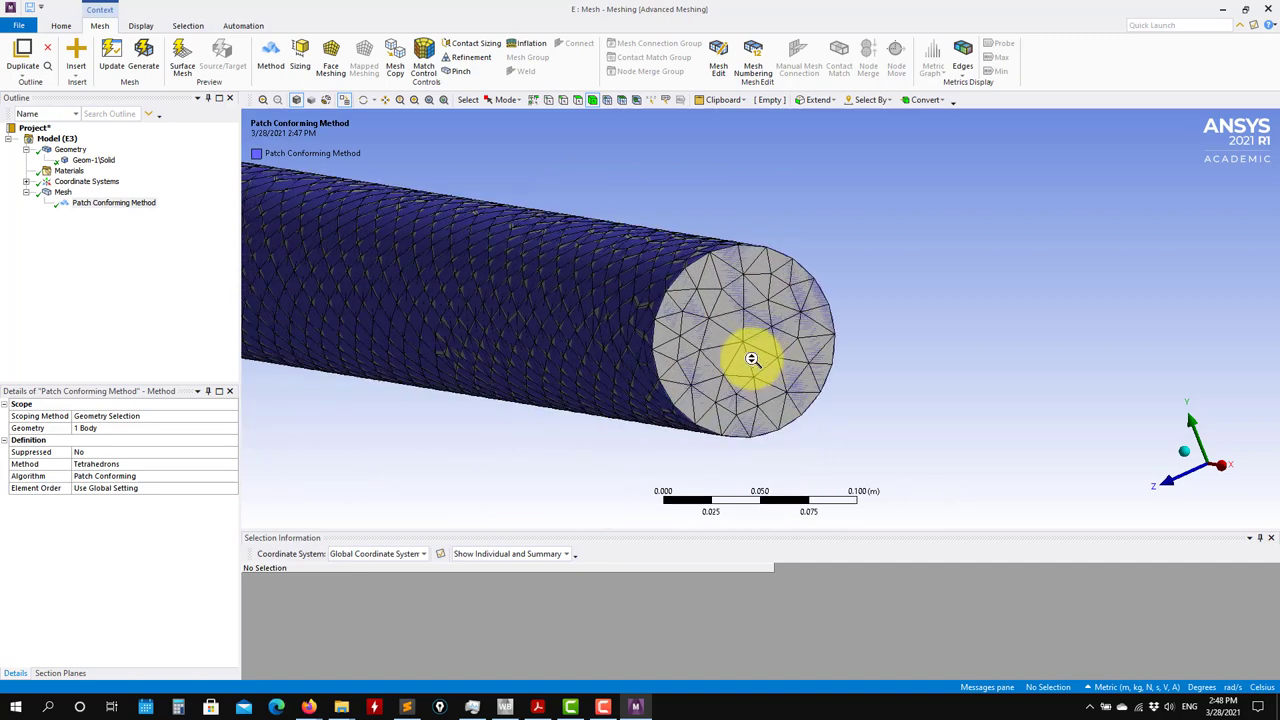
{"action": "middle_click_drag", "start_coordinate": [749, 357], "coordinate": [340, 262]}
Select and deselect the pipe body, then pick the mesh branch.
{"action": "left_click", "coordinate": [525, 221]}
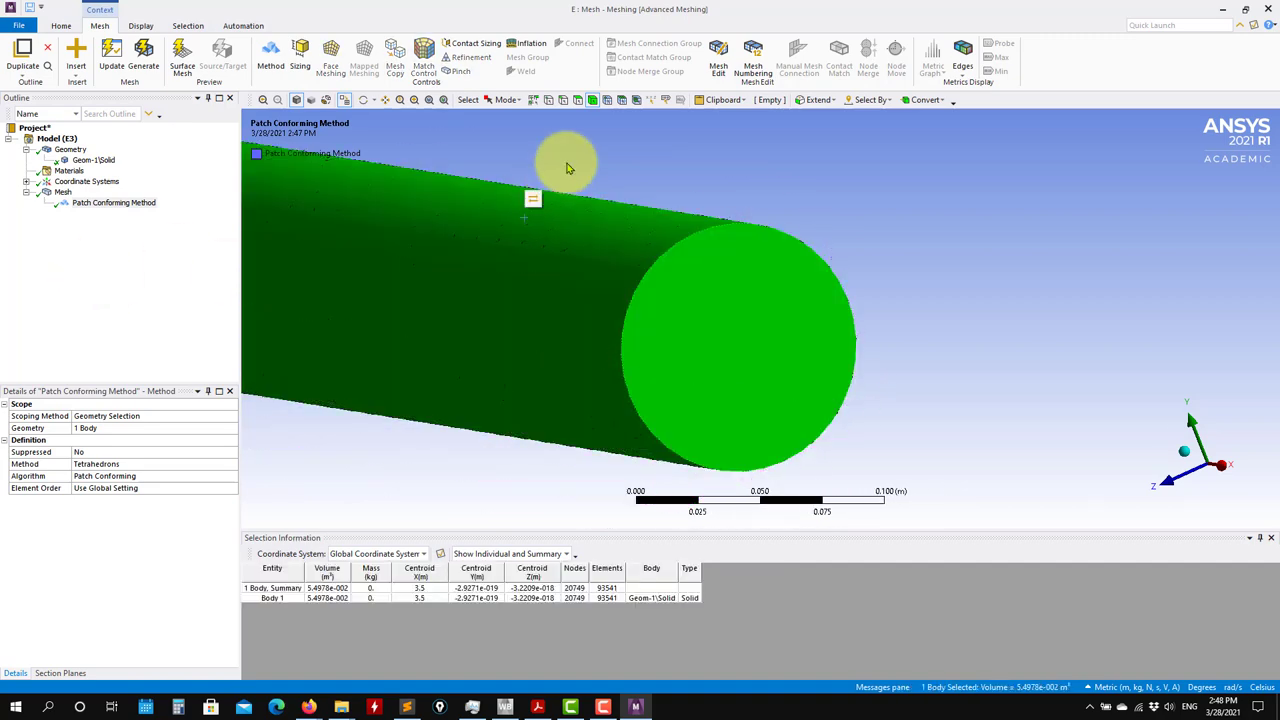
{"action": "left_click", "coordinate": [565, 100]}
{"action": "left_click", "coordinate": [560, 220]}
{"action": "left_click", "coordinate": [757, 177]}
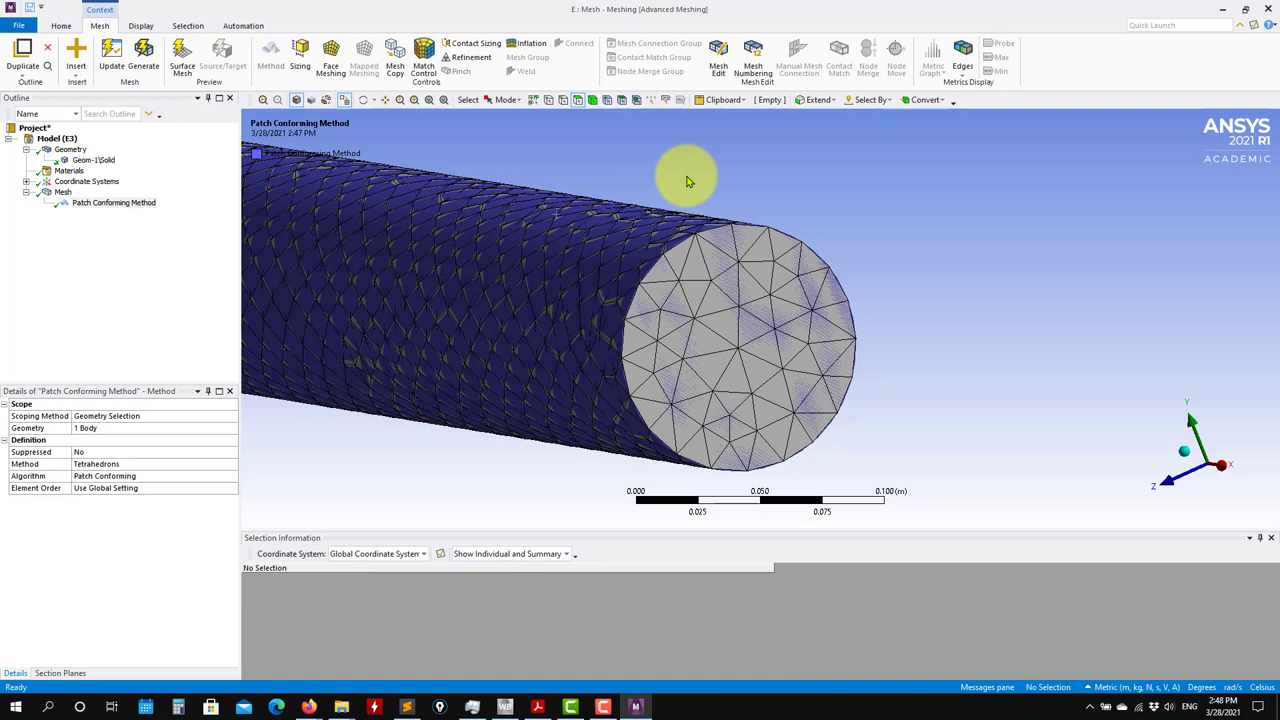
Insert a face sizing on the pipe's curved wall with 0.005 m element size.
{"action": "right_click", "coordinate": [60, 192]}
{"action": "left_click", "coordinate": [258, 222]}
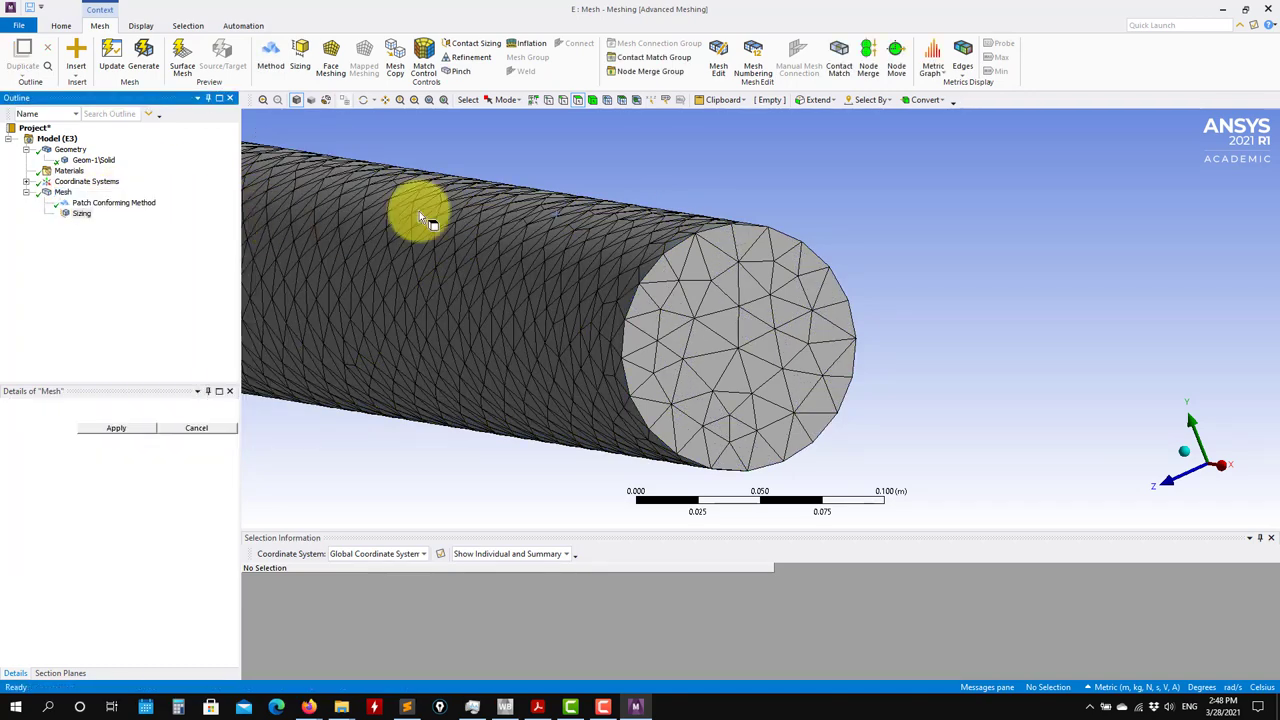
{"action": "left_click", "coordinate": [490, 214]}
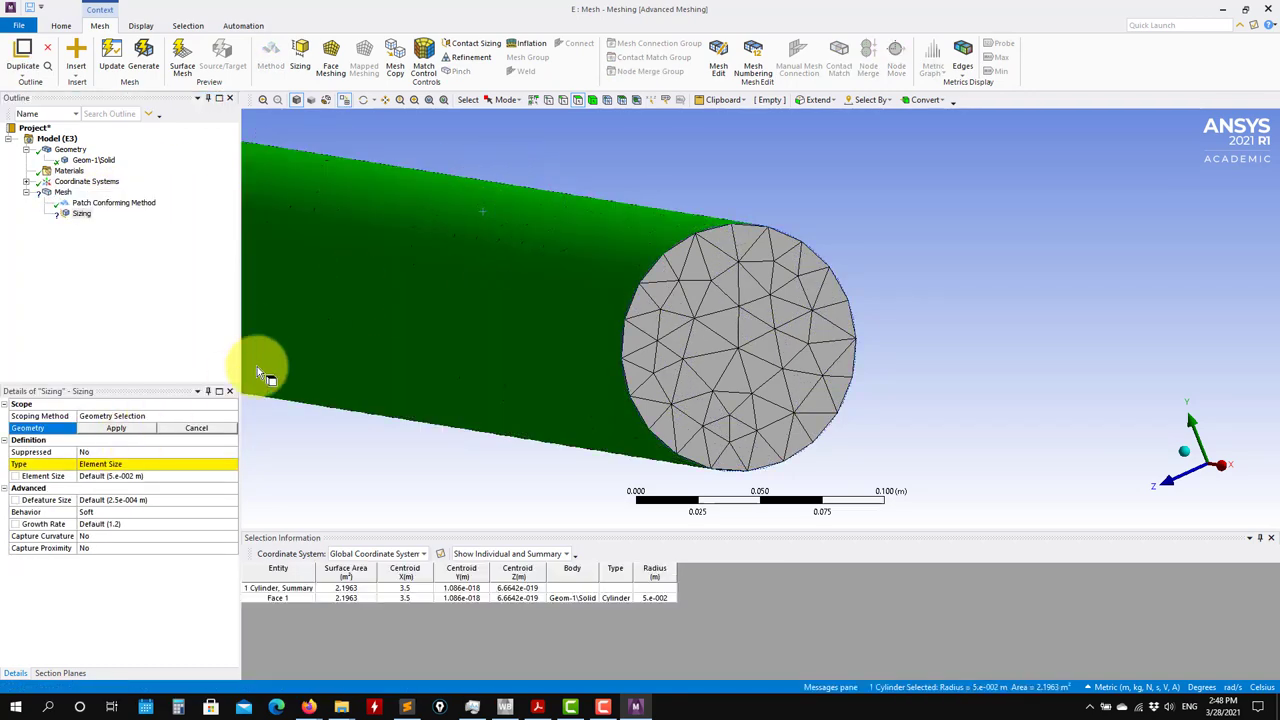
{"action": "left_click", "coordinate": [546, 110]}
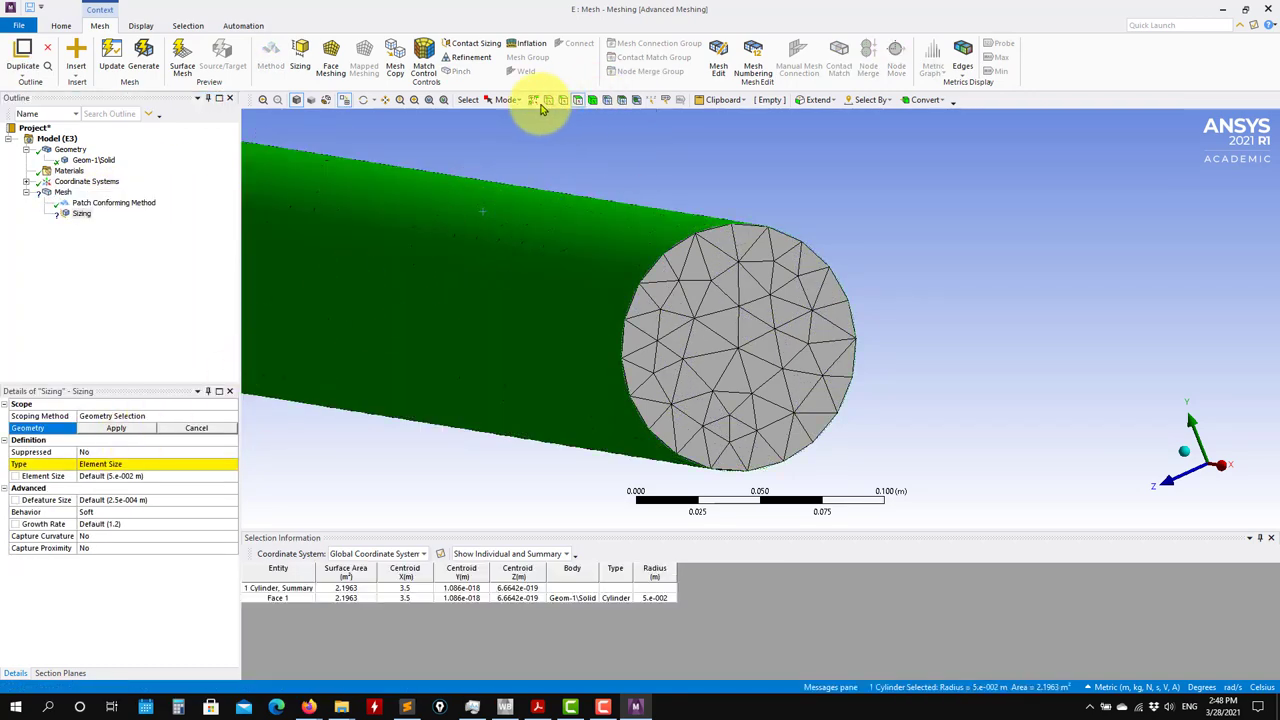
{"action": "left_click", "coordinate": [117, 428]}
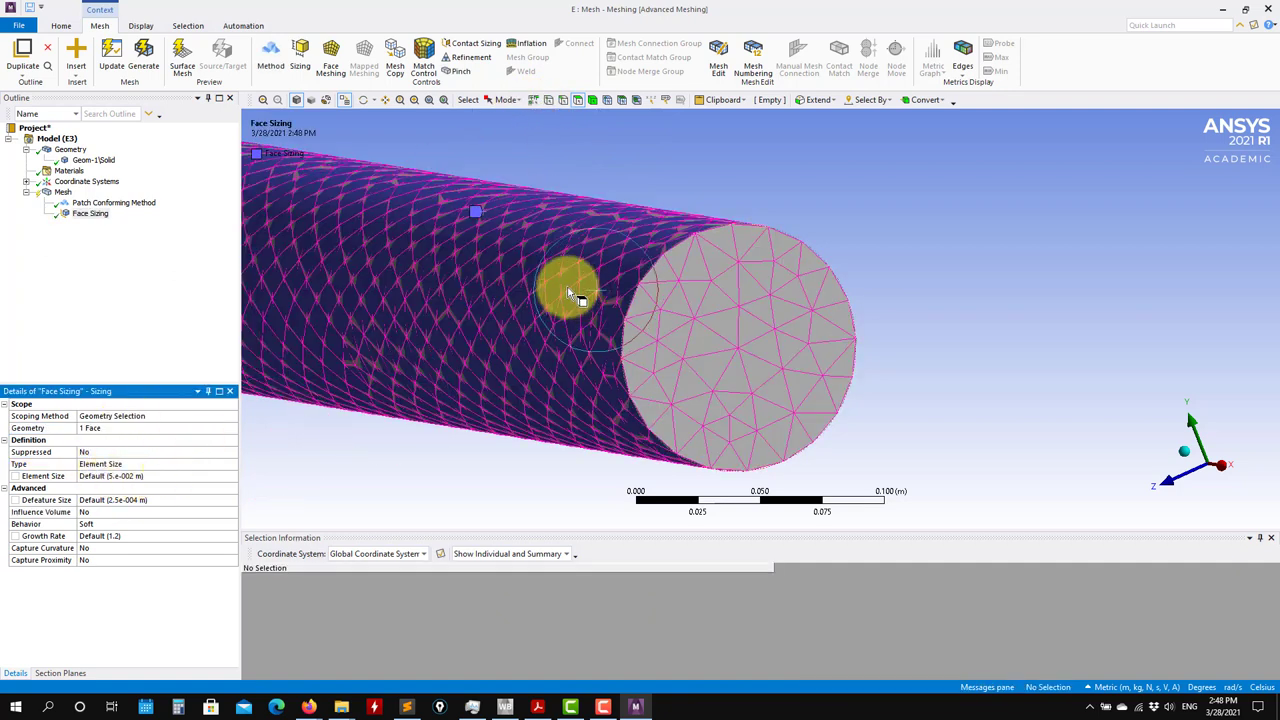
{"action": "left_click", "coordinate": [163, 476]}
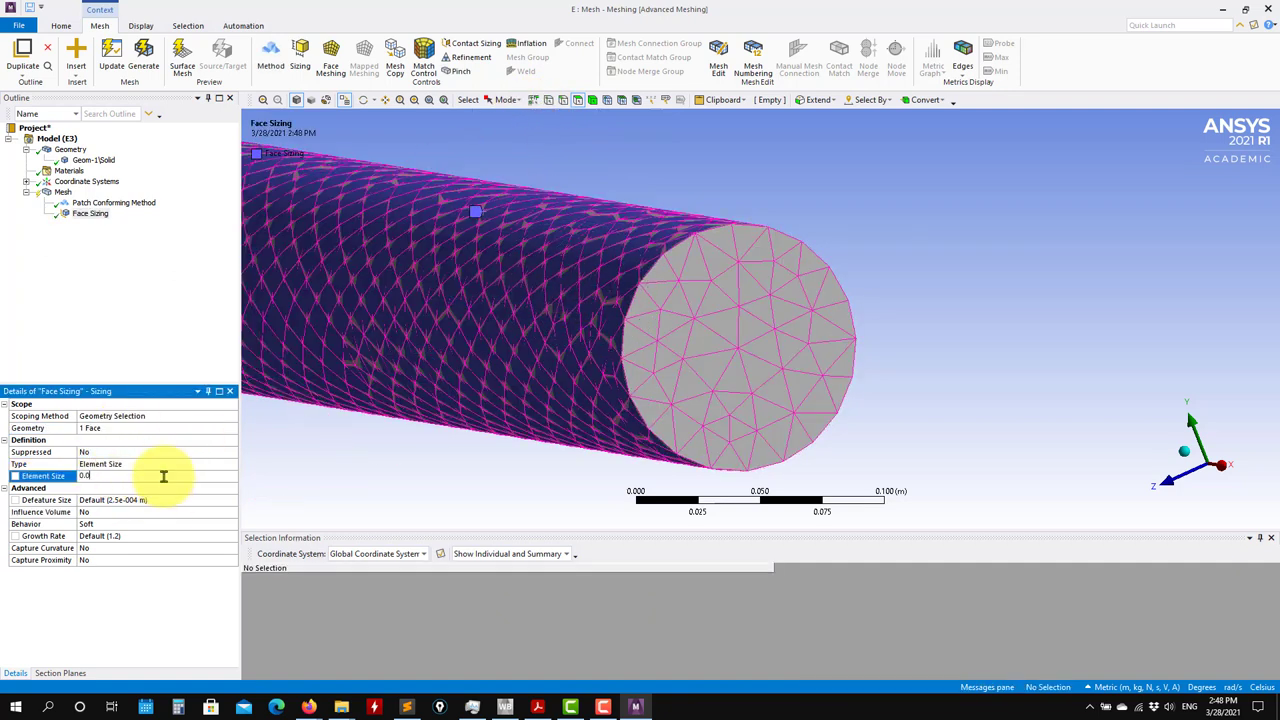
{"action": "type", "text": "0.01"}
{"action": "key", "text": "Return"}
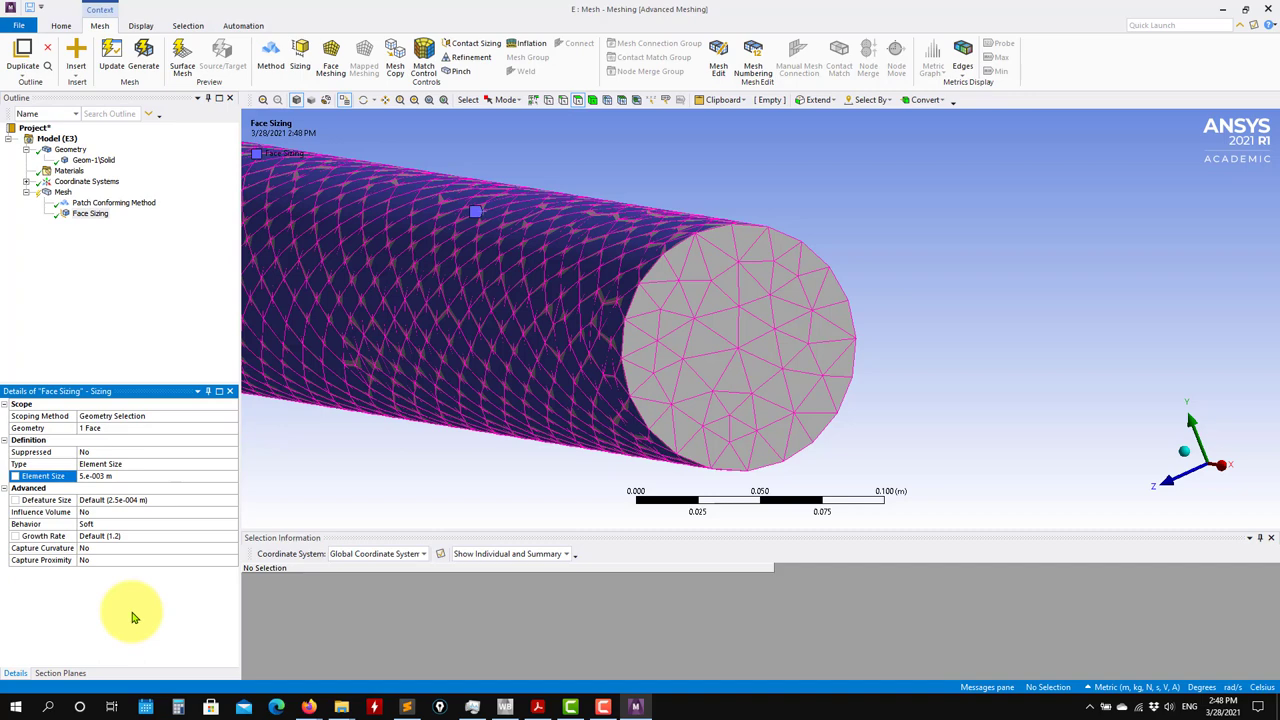
Turn on Capture Curvature with an 18° curvature normal angle.
{"action": "left_click", "coordinate": [88, 549]}
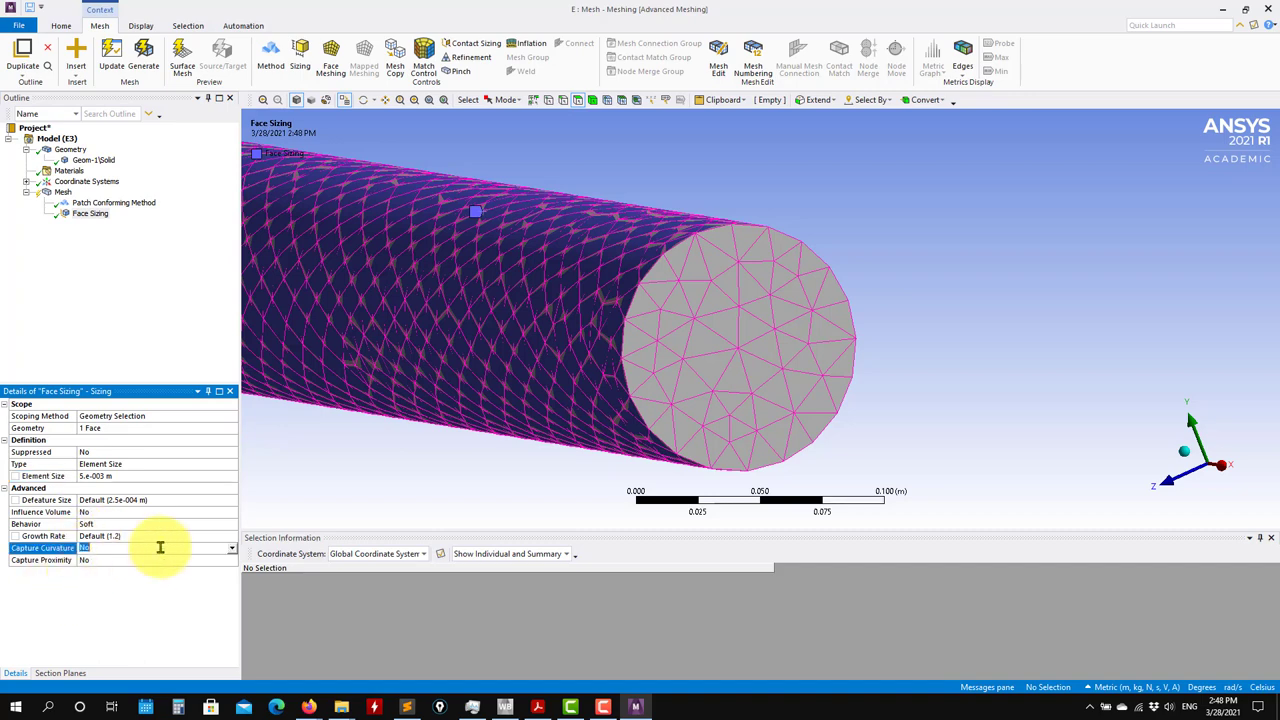
{"action": "left_click", "coordinate": [233, 551]}
{"action": "left_click", "coordinate": [85, 566]}
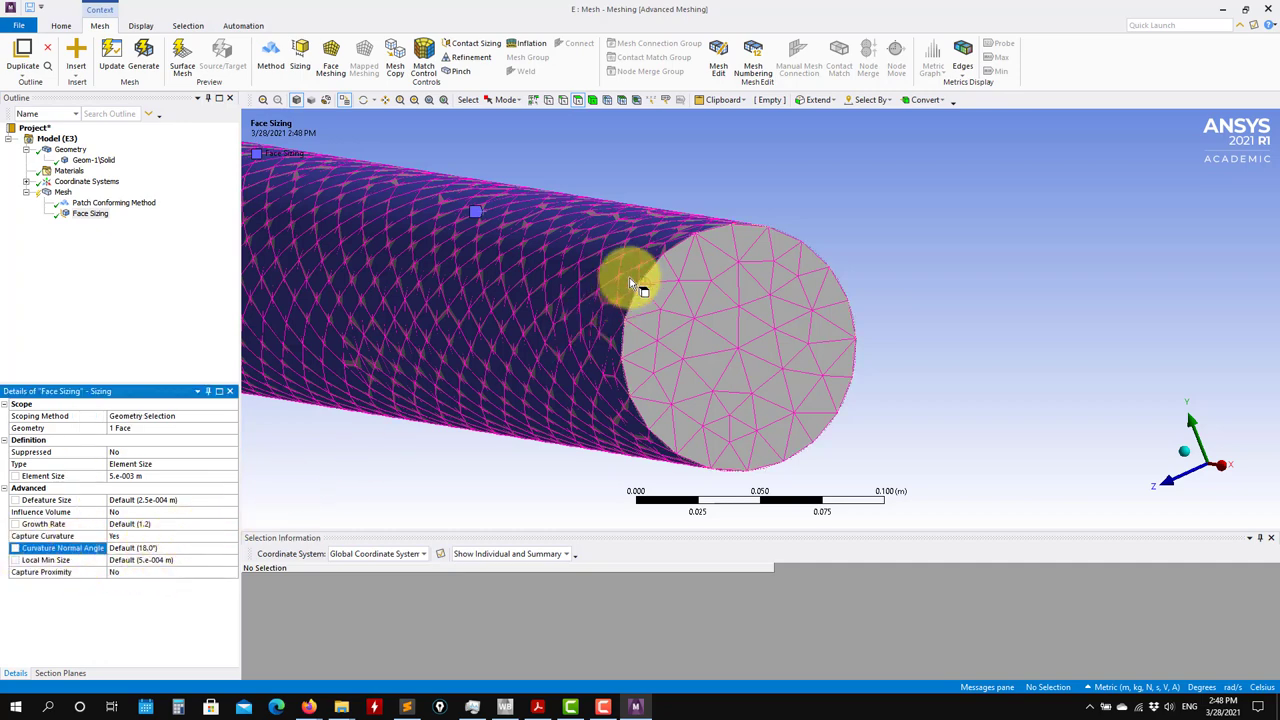
{"action": "left_click", "coordinate": [158, 550]}
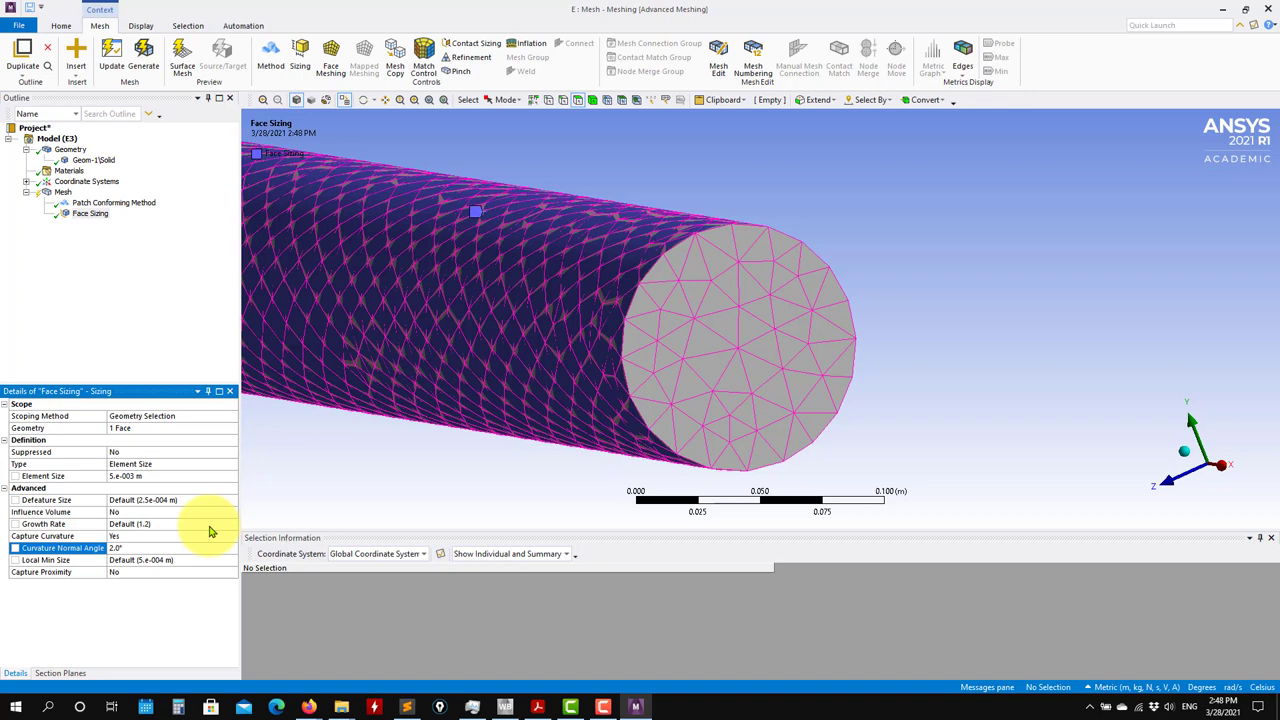
{"action": "type", "text": "2"}
{"action": "left_click", "coordinate": [128, 540]}
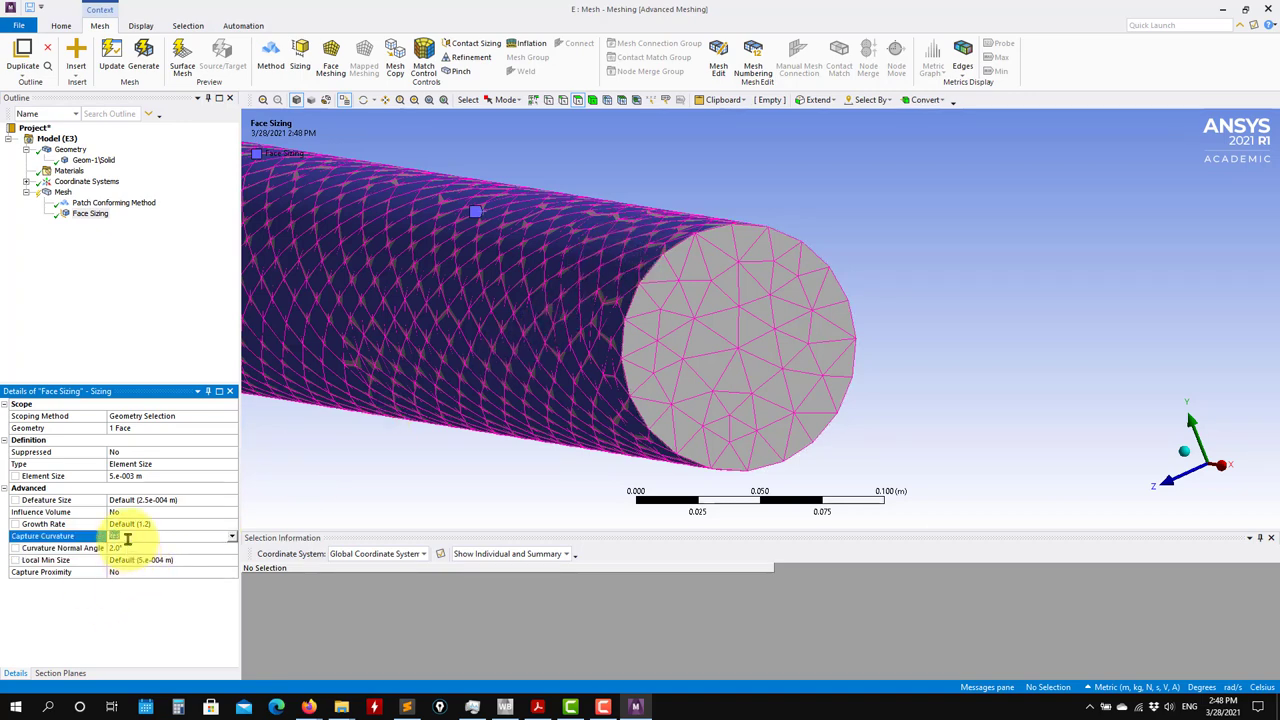
{"action": "left_click", "coordinate": [130, 548]}
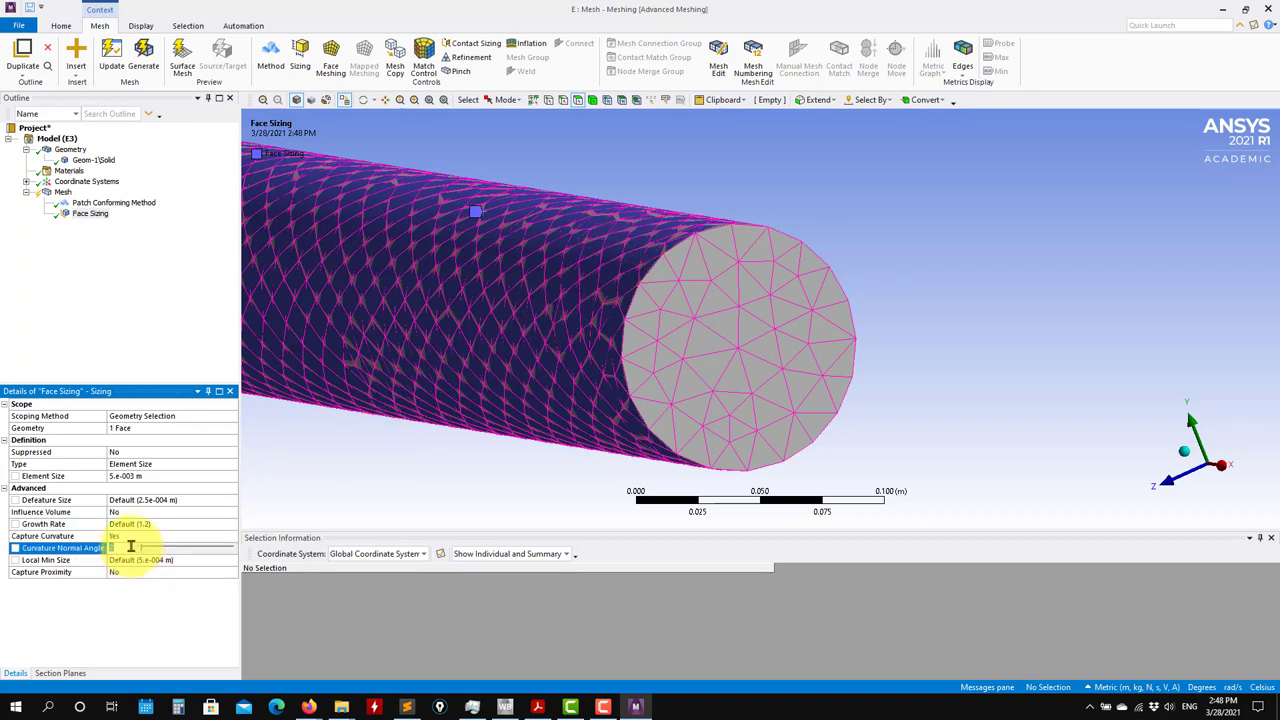
{"action": "key", "text": "BackSpace"}
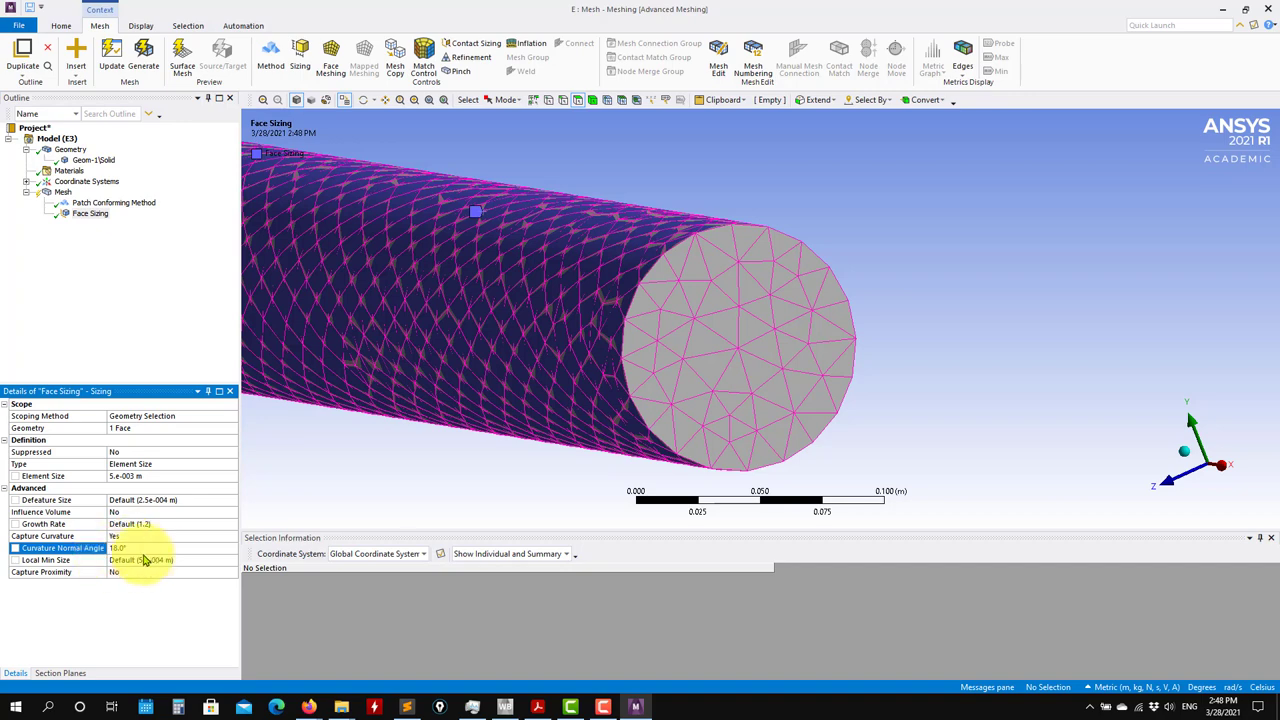
{"action": "left_click", "coordinate": [131, 548]}
{"action": "type", "text": "2"}
{"action": "key", "text": "Return"}
{"action": "left_click", "coordinate": [153, 550]}
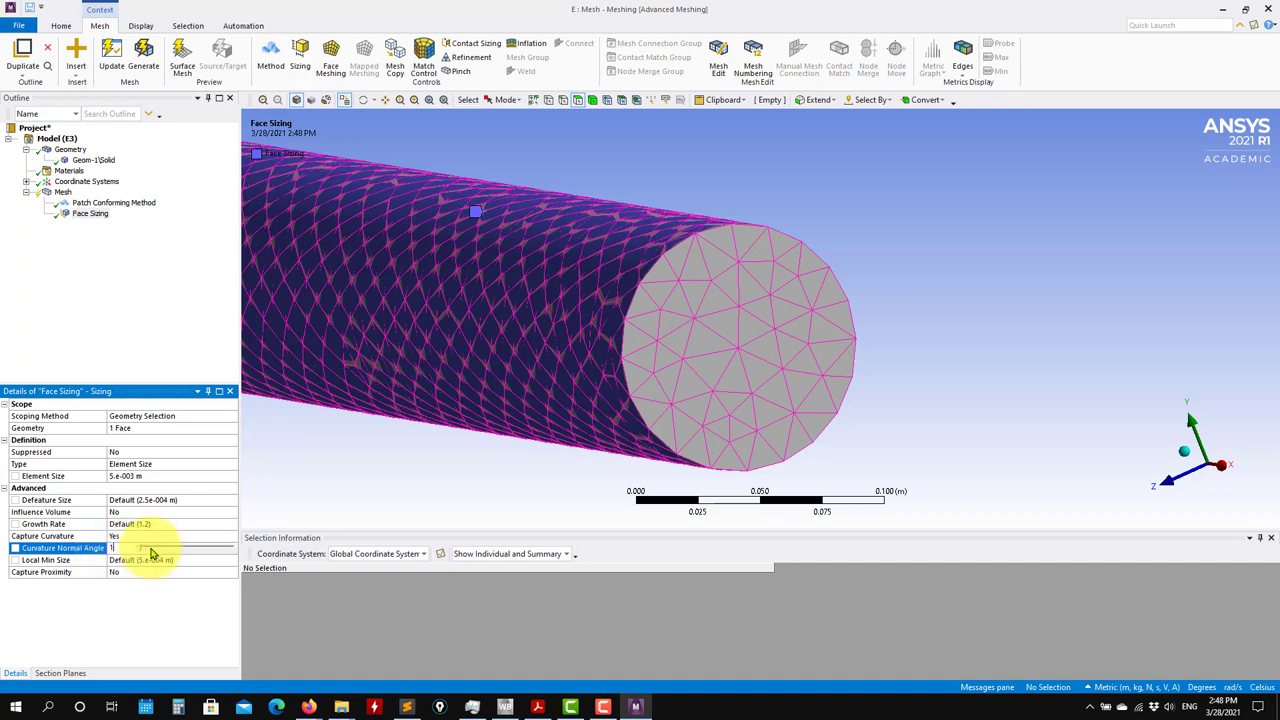
{"action": "type", "text": "8"}
{"action": "key", "text": "Return"}
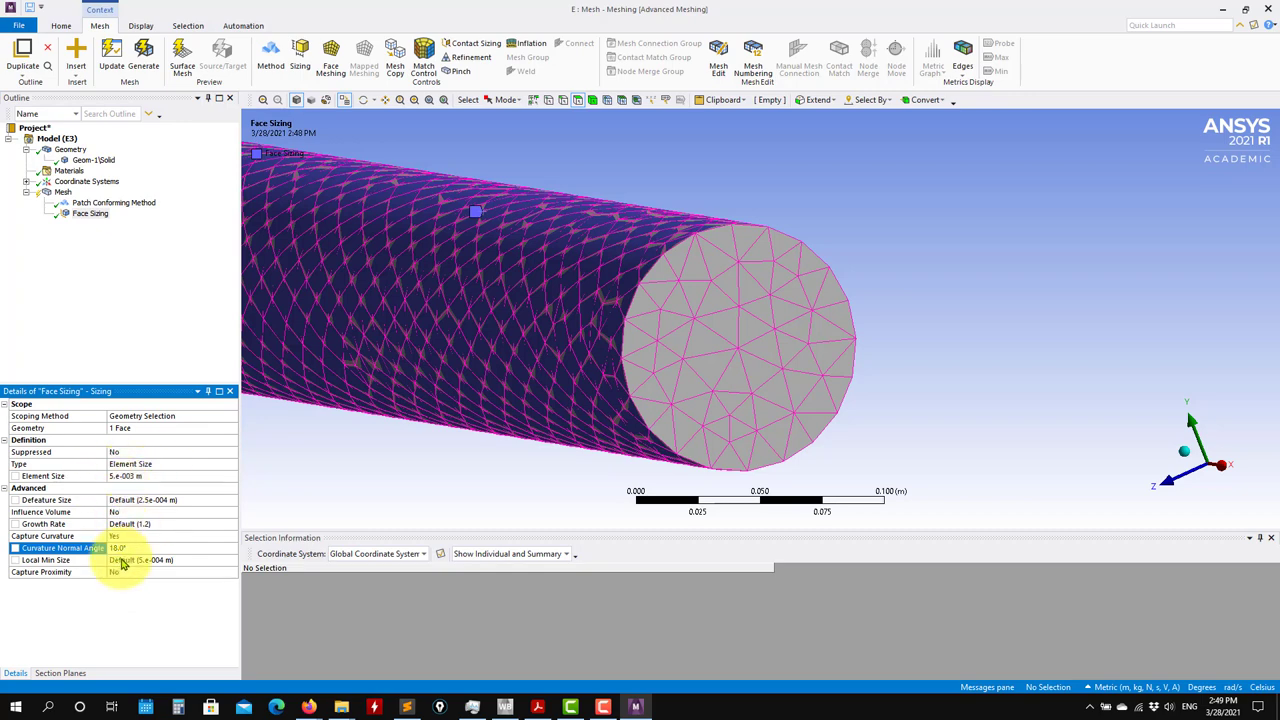
Start meshing with the new face sizing, then stop it from the Mesh Status window.
{"action": "left_click", "coordinate": [138, 58]}
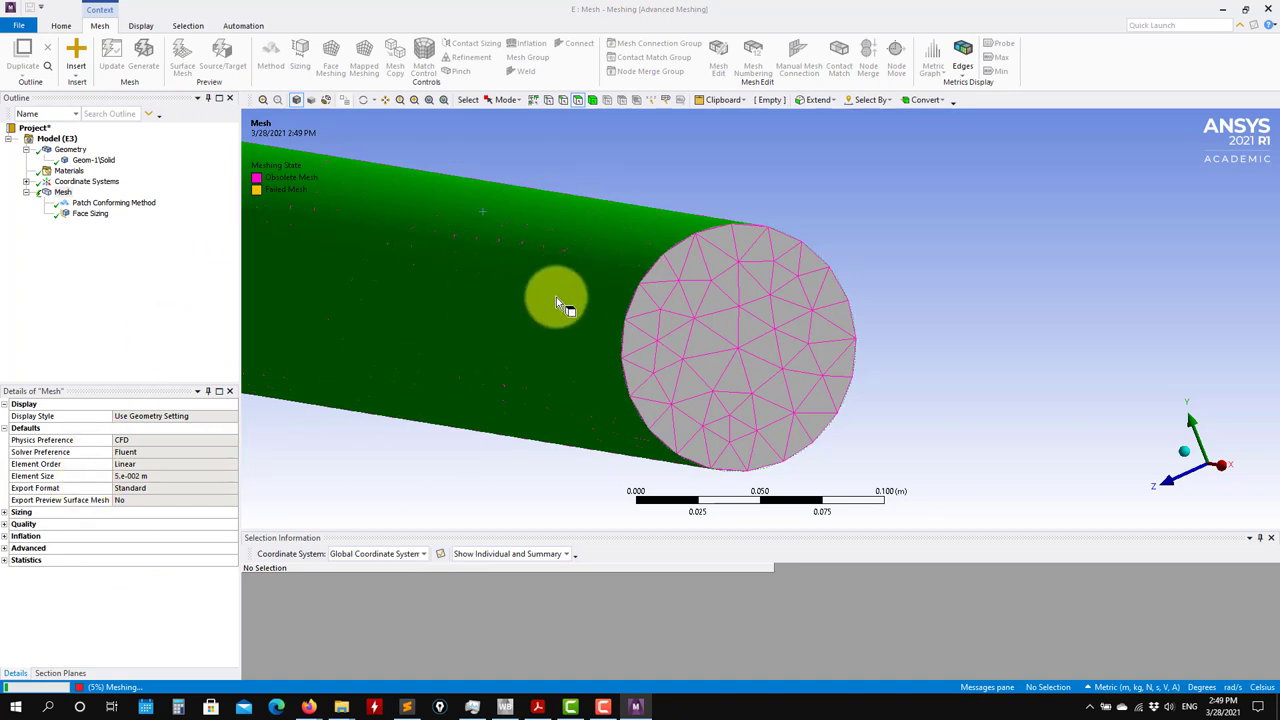
{"action": "left_click", "coordinate": [648, 242]}
{"action": "left_click", "coordinate": [588, 394]}
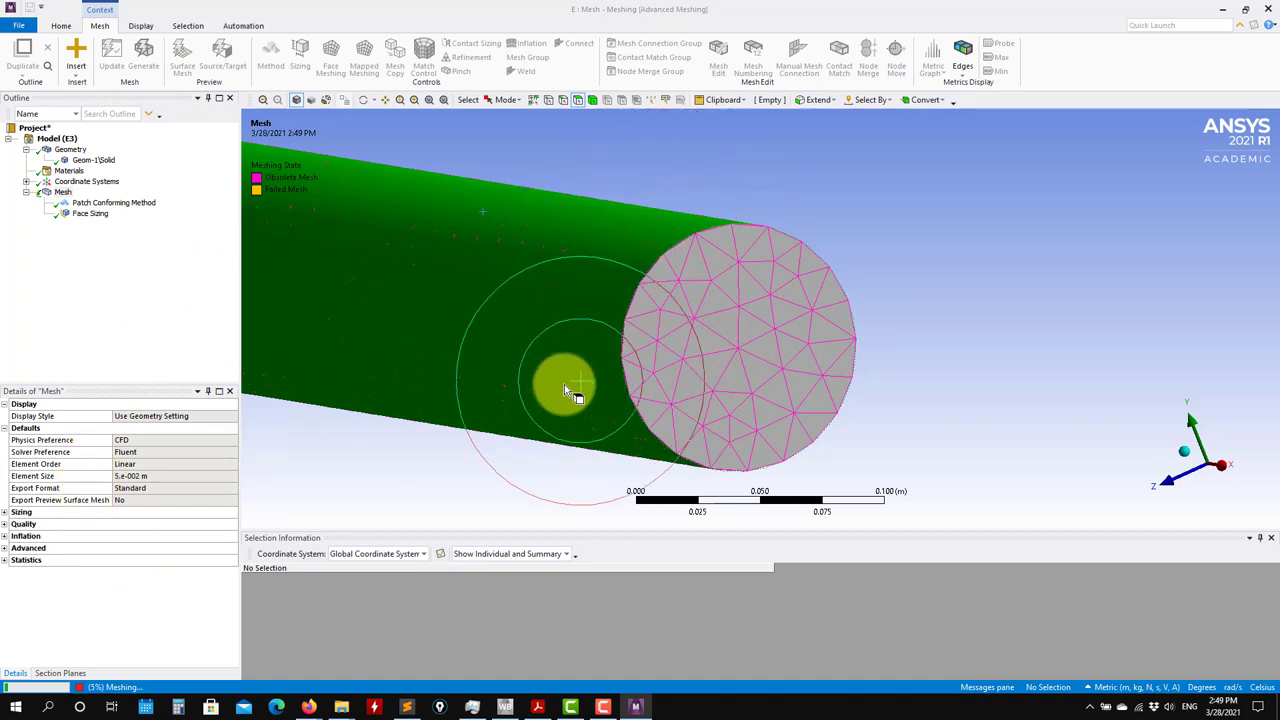
{"action": "left_click", "coordinate": [760, 290]}
{"action": "left_click", "coordinate": [457, 474]}
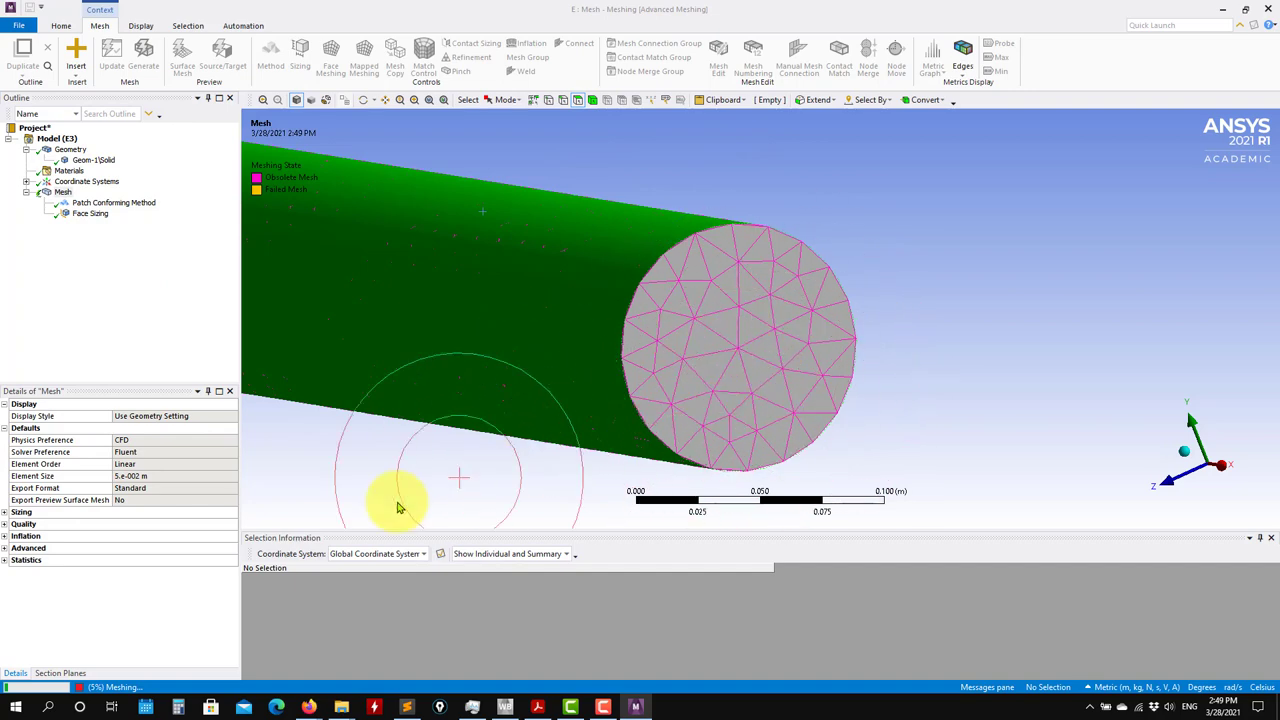
{"action": "left_click", "coordinate": [829, 334]}
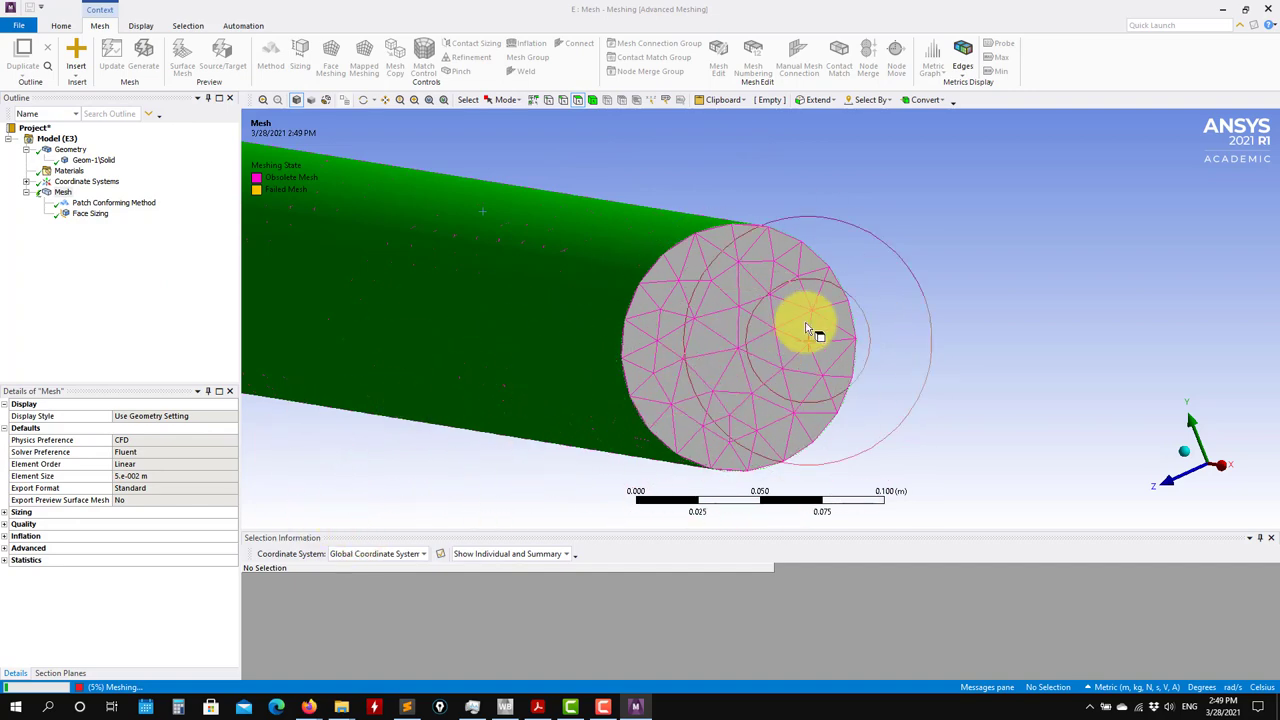
{"action": "left_click", "coordinate": [630, 412]}
{"action": "left_click", "coordinate": [351, 251]}
{"action": "left_click", "coordinate": [785, 390]}
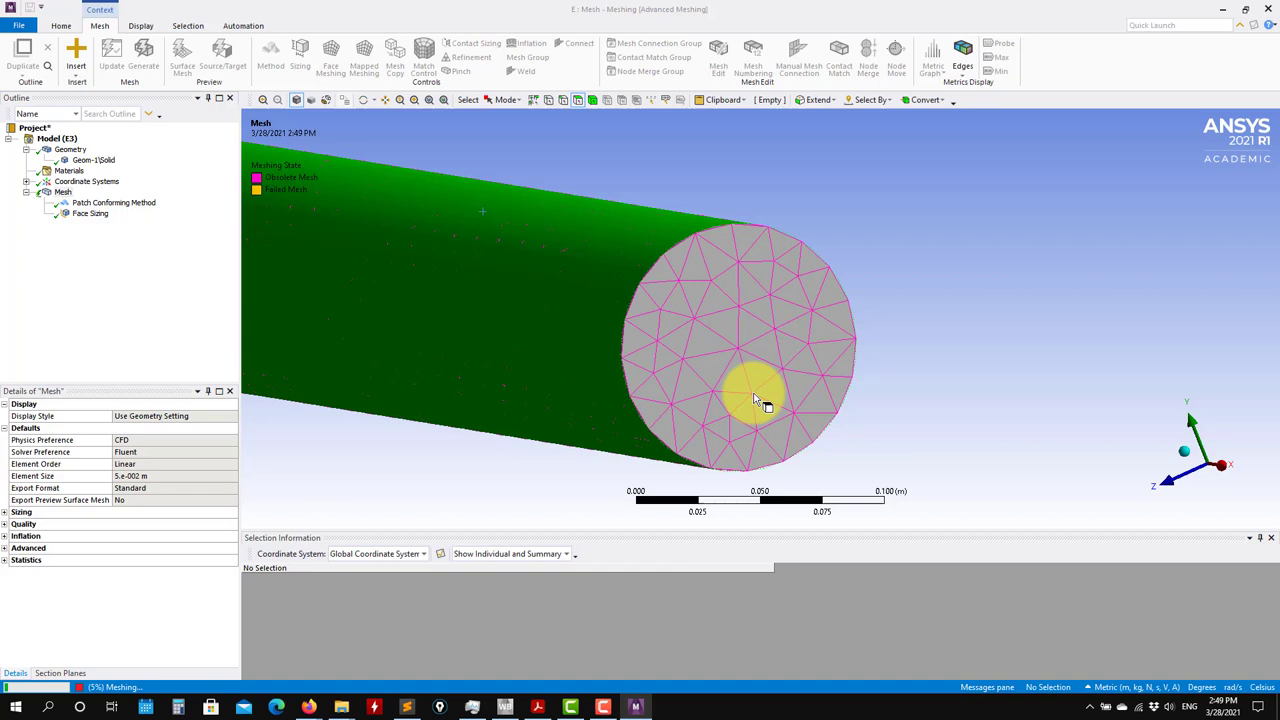
{"action": "left_click", "coordinate": [865, 400]}
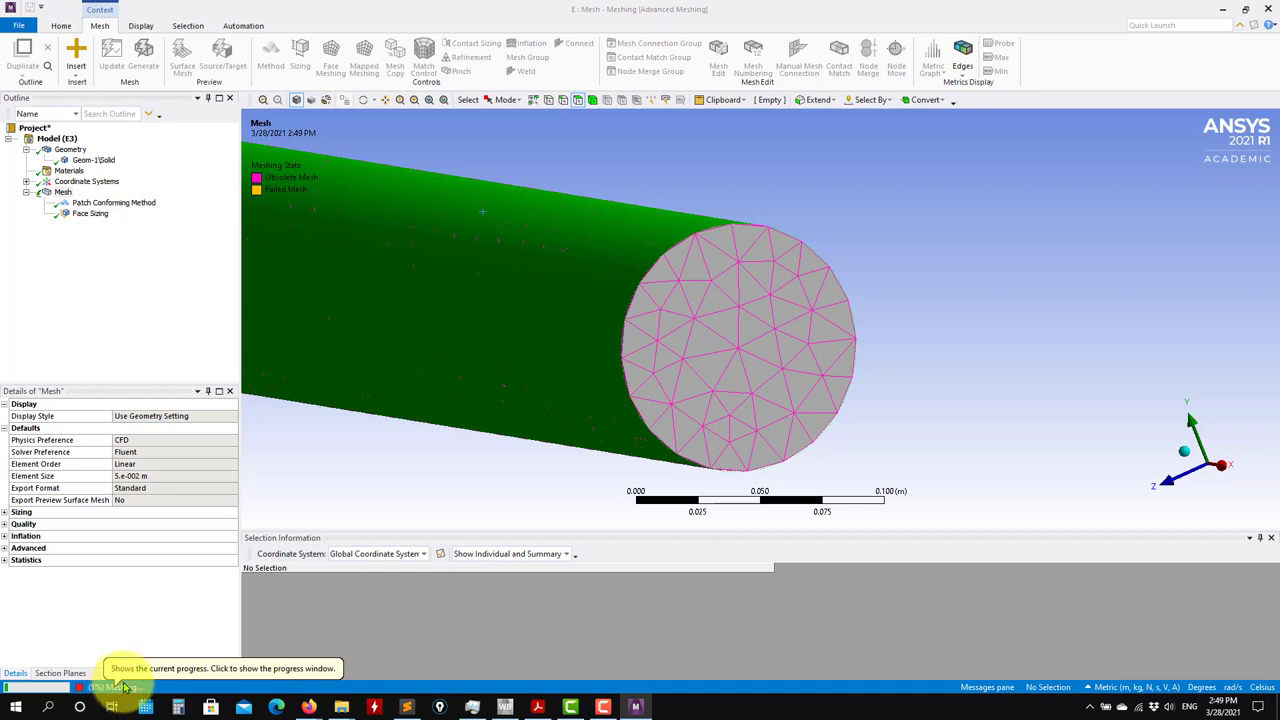
{"action": "left_click", "coordinate": [123, 688]}
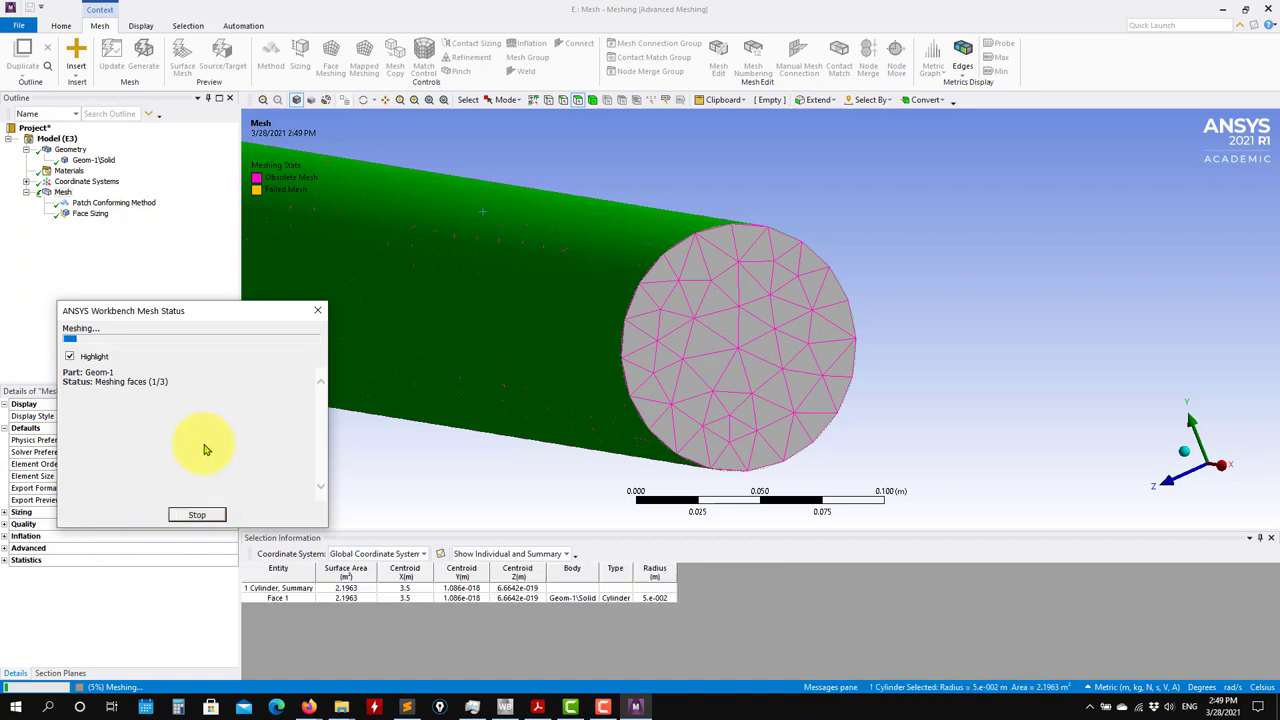
{"action": "left_click", "coordinate": [197, 514]}
Try a 0.008 m face sizing, then stop the slow meshing run.
{"action": "left_click", "coordinate": [90, 213]}
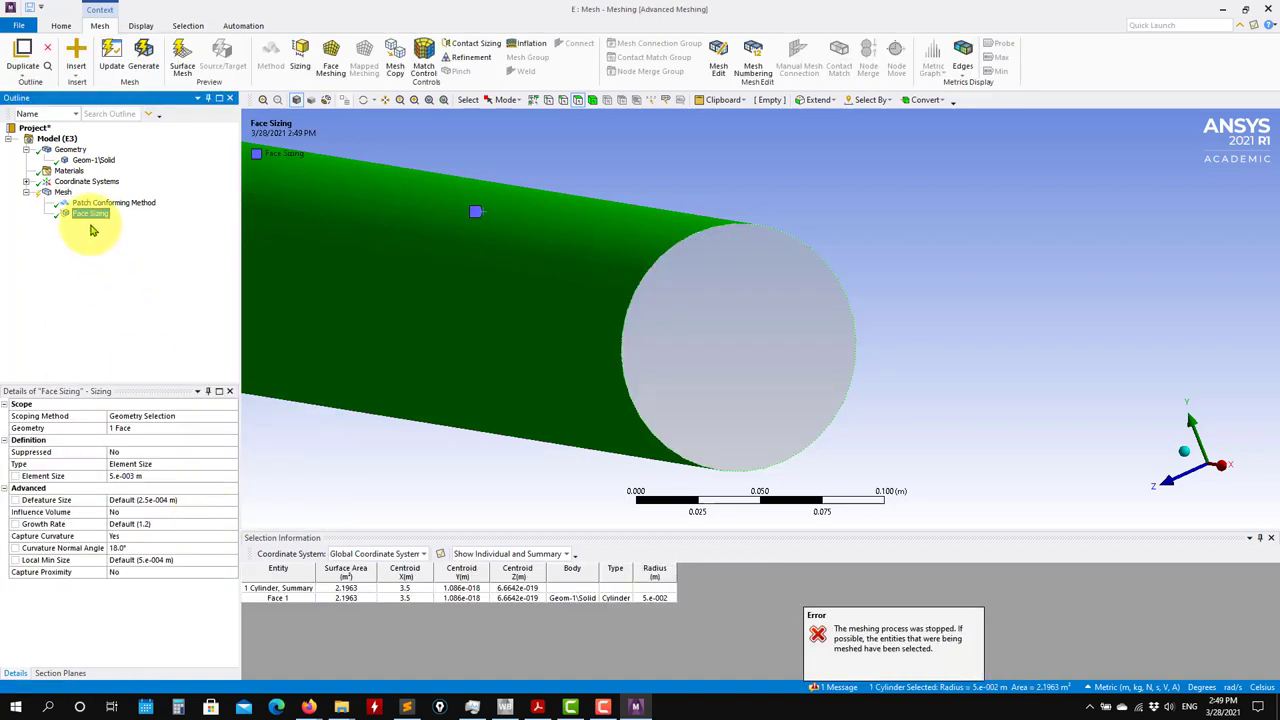
{"action": "left_click", "coordinate": [160, 475]}
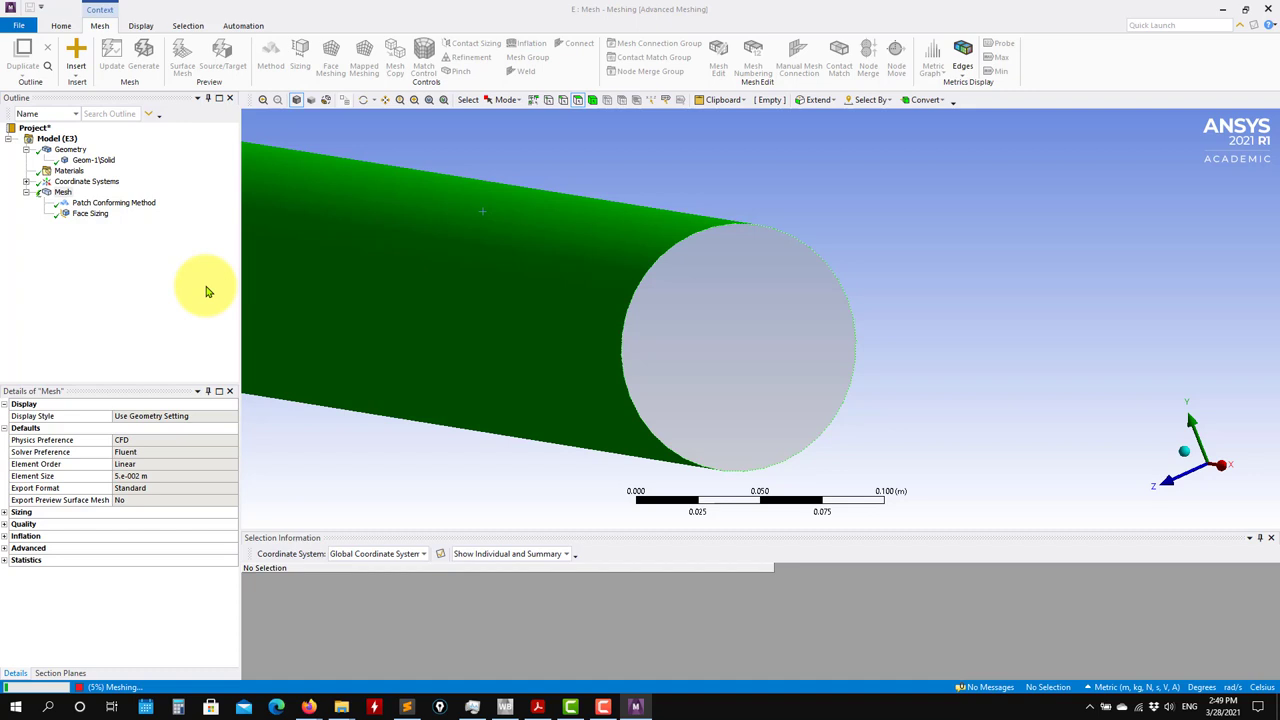
{"action": "left_click", "coordinate": [130, 690]}
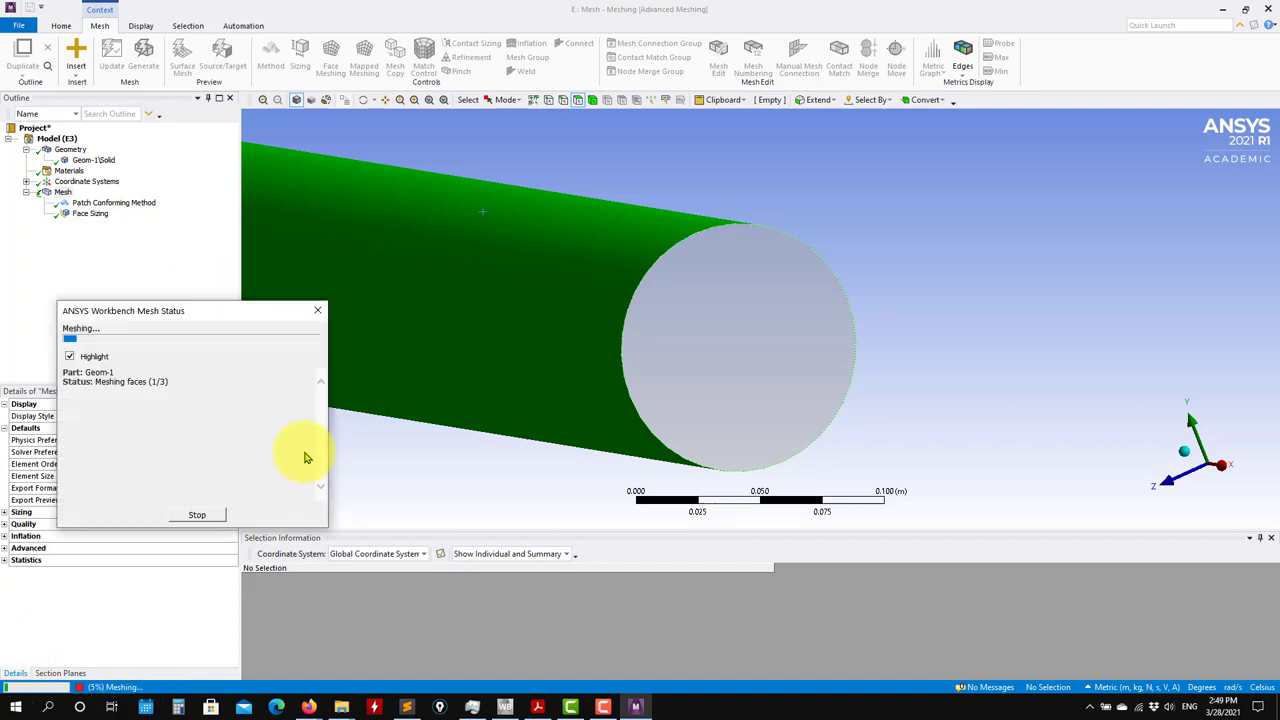
{"action": "left_click", "coordinate": [208, 515]}
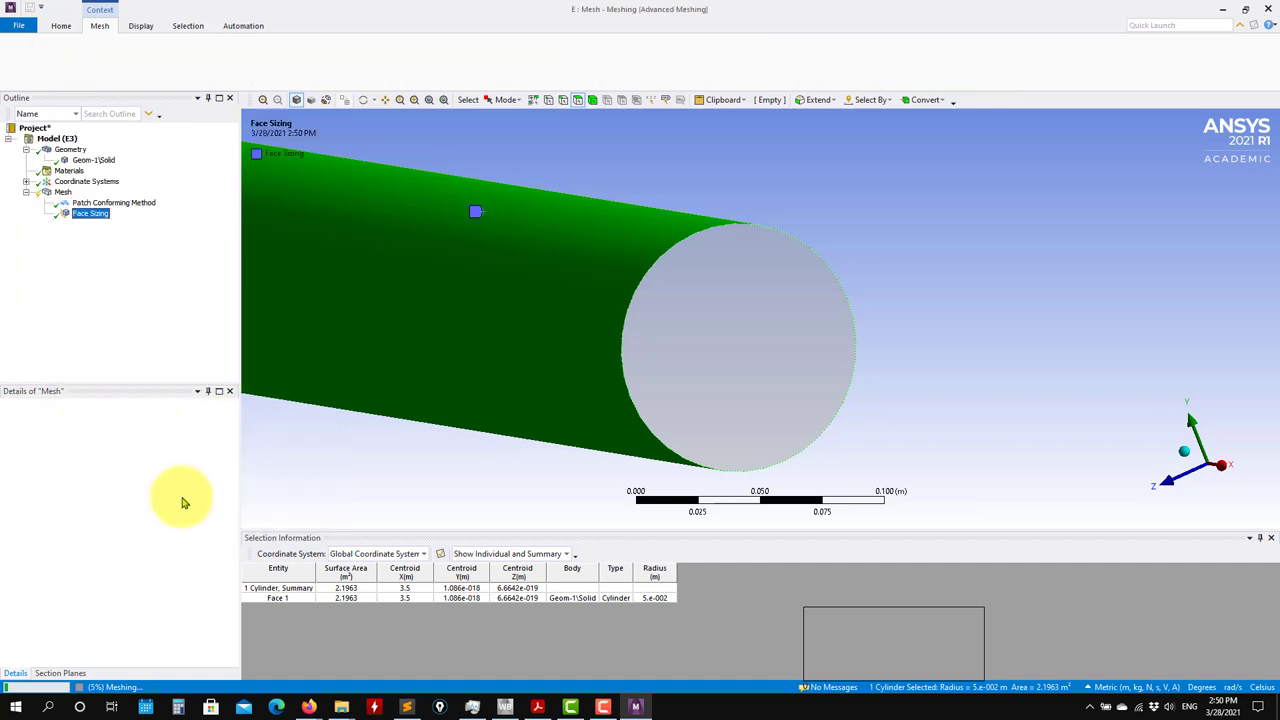
Set the face sizing element size to 0.01 m and regenerate the mesh.
{"action": "left_click", "coordinate": [88, 214]}
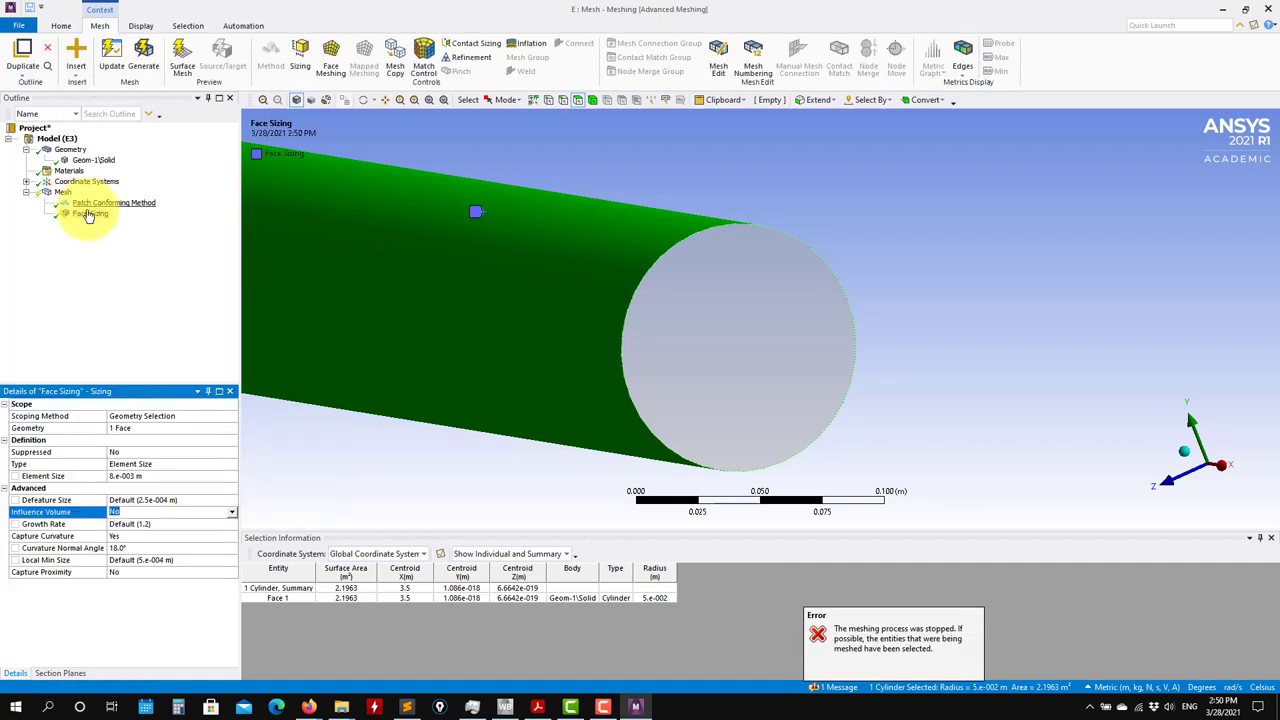
{"action": "left_click", "coordinate": [150, 477]}
{"action": "type", "text": "0.01"}
{"action": "key", "text": "Return"}
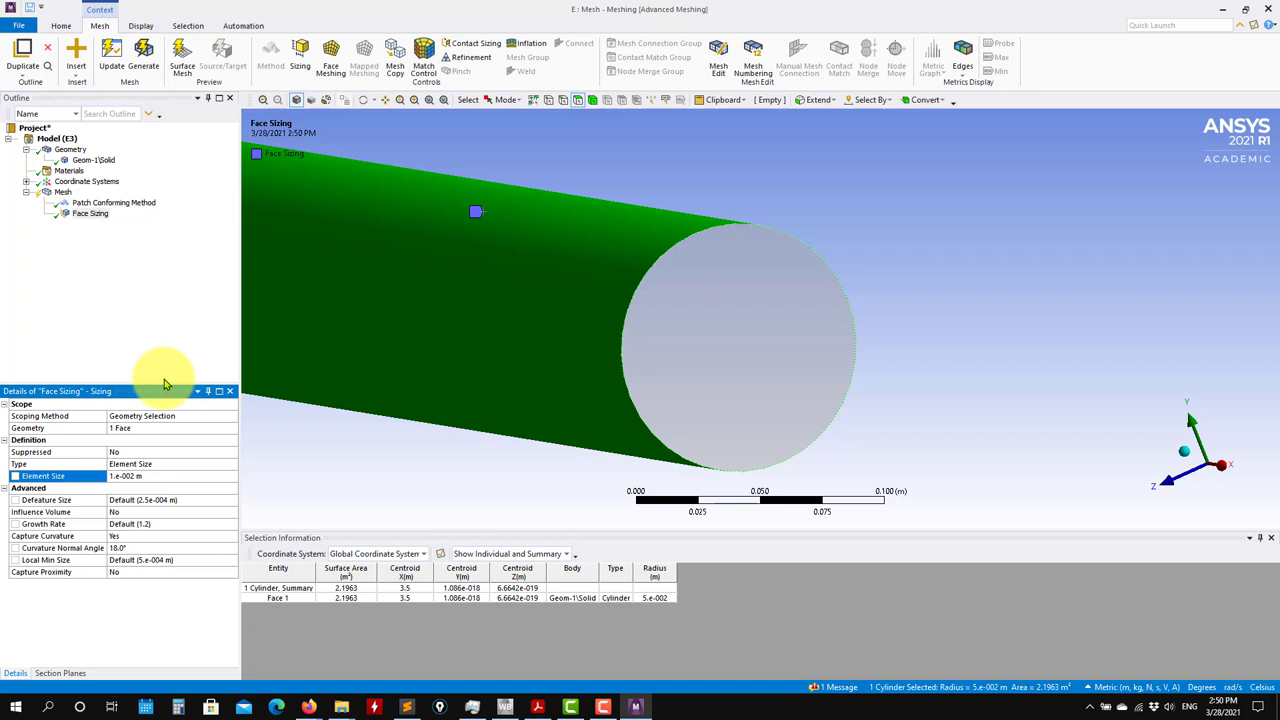
{"action": "left_click", "coordinate": [100, 203]}
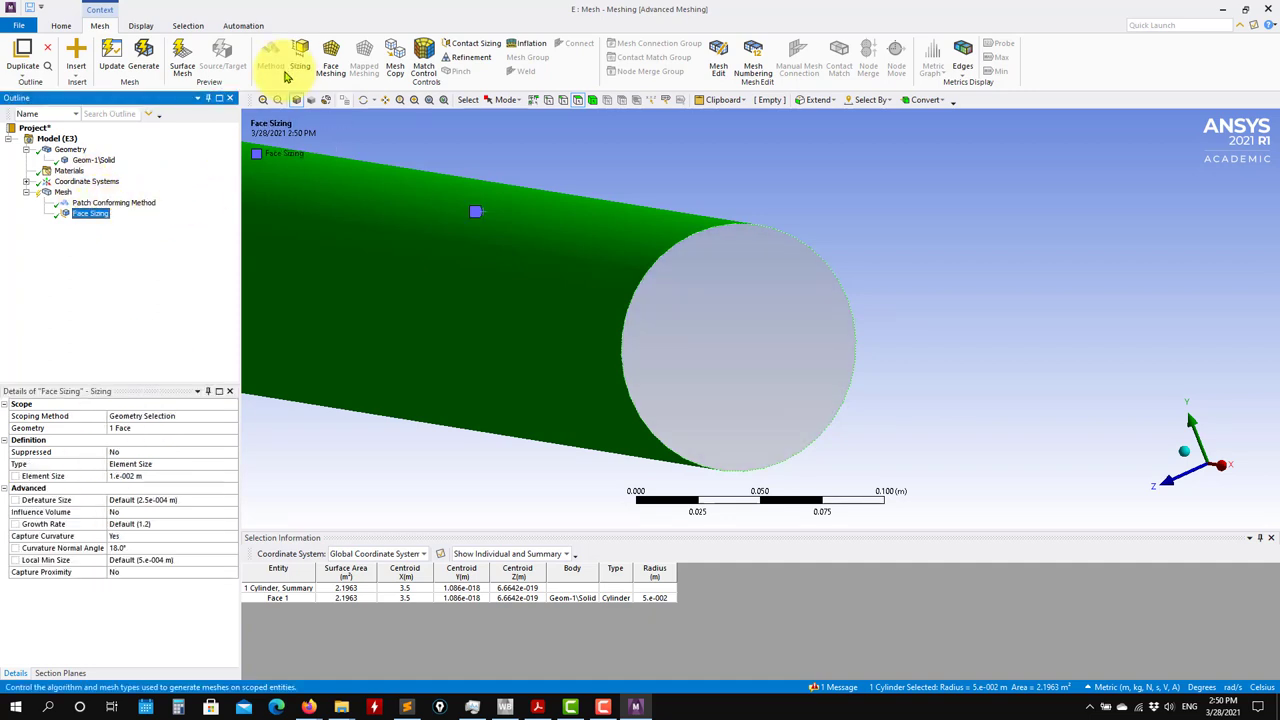
{"action": "left_click", "coordinate": [143, 57]}
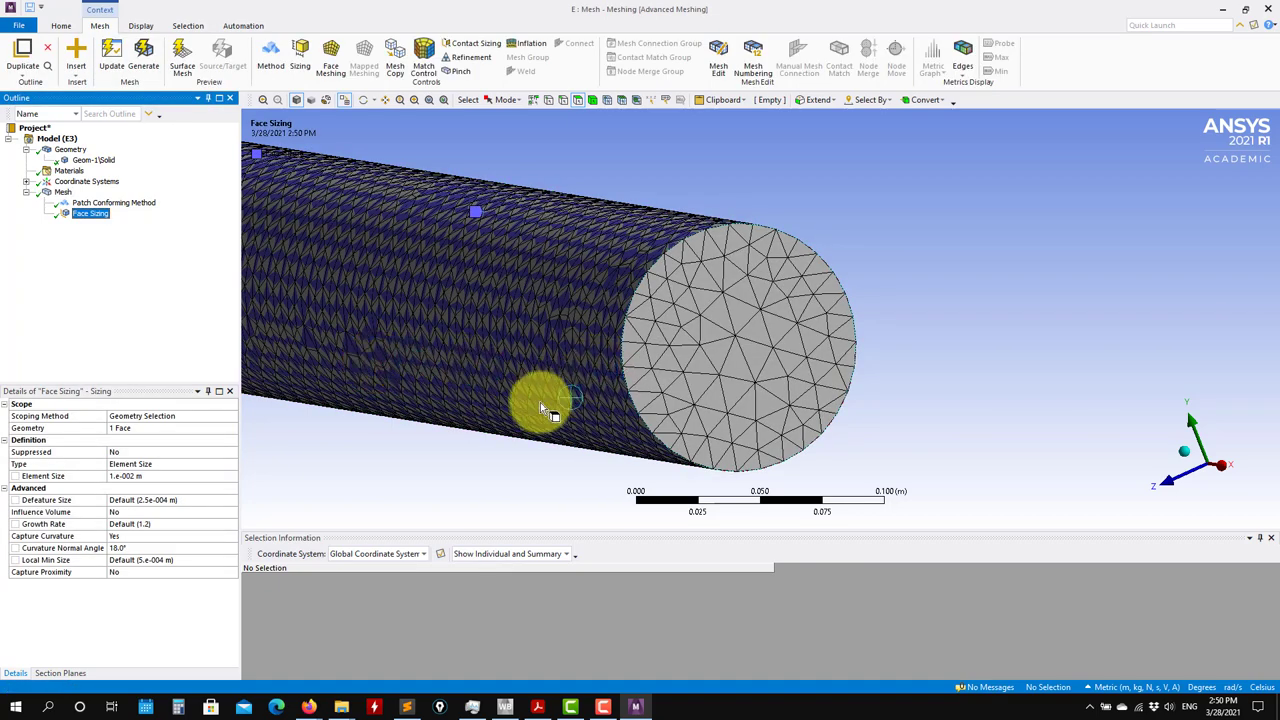
{"action": "scroll", "coordinate": [760, 340], "scroll_direction": "up", "scroll_amount": 3}
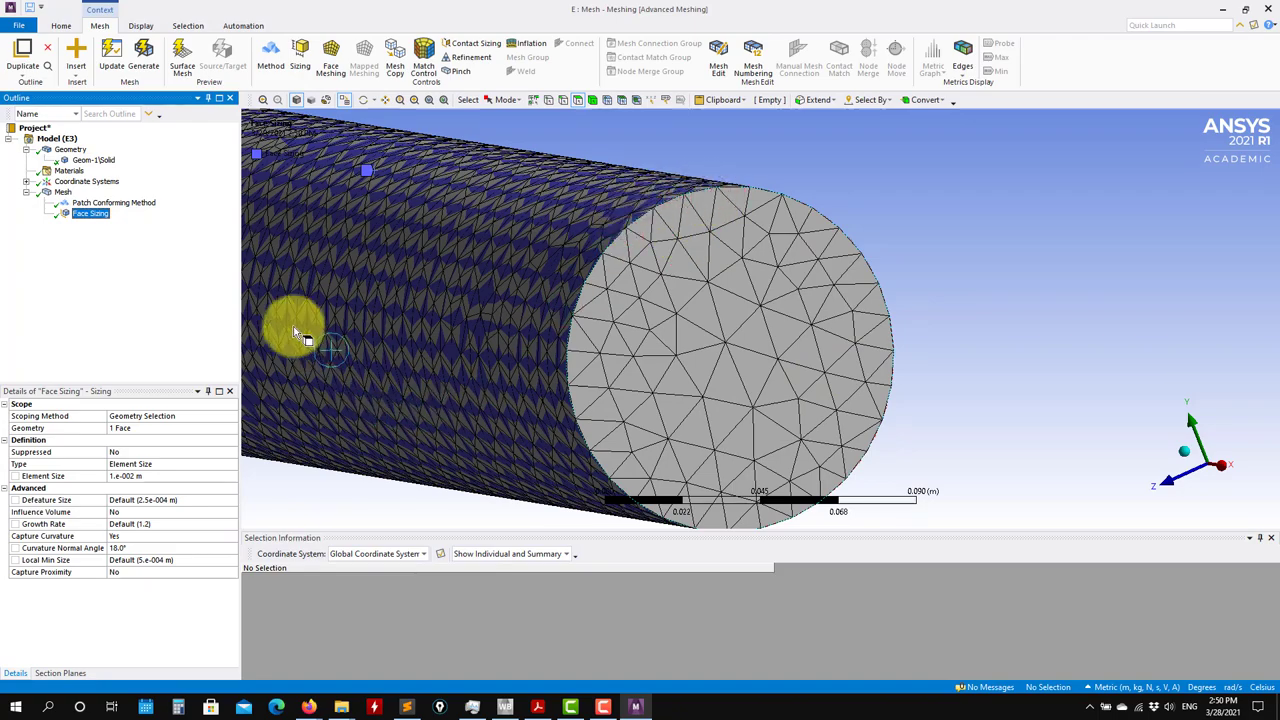
{"action": "scroll", "coordinate": [673, 380], "scroll_direction": "down", "scroll_amount": 2}
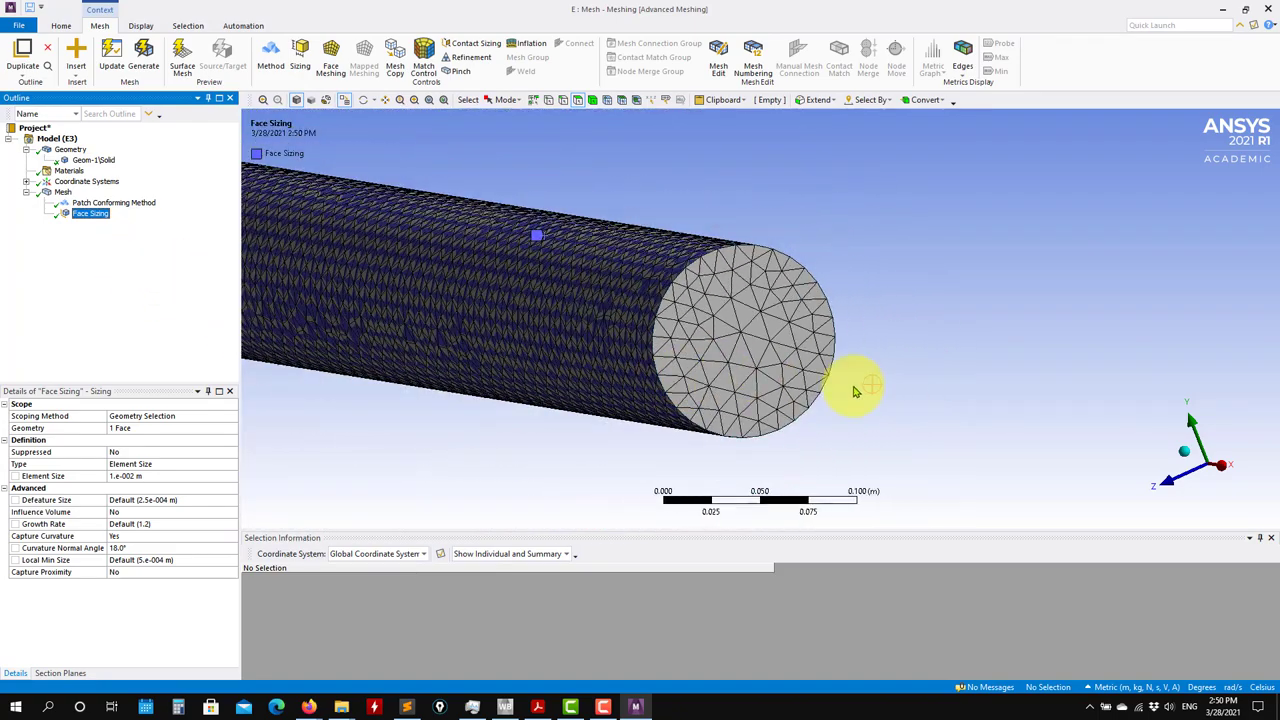
{"action": "mouse_move", "coordinate": [851, 380]}
{"action": "middle_mouse_down"}
{"action": "mouse_move", "coordinate": [749, 420]}
{"action": "mouse_move", "coordinate": [765, 416]}
{"action": "mouse_move", "coordinate": [714, 286]}
{"action": "middle_mouse_up"}
{"action": "scroll", "coordinate": [666, 394], "scroll_direction": "up", "scroll_amount": 2}
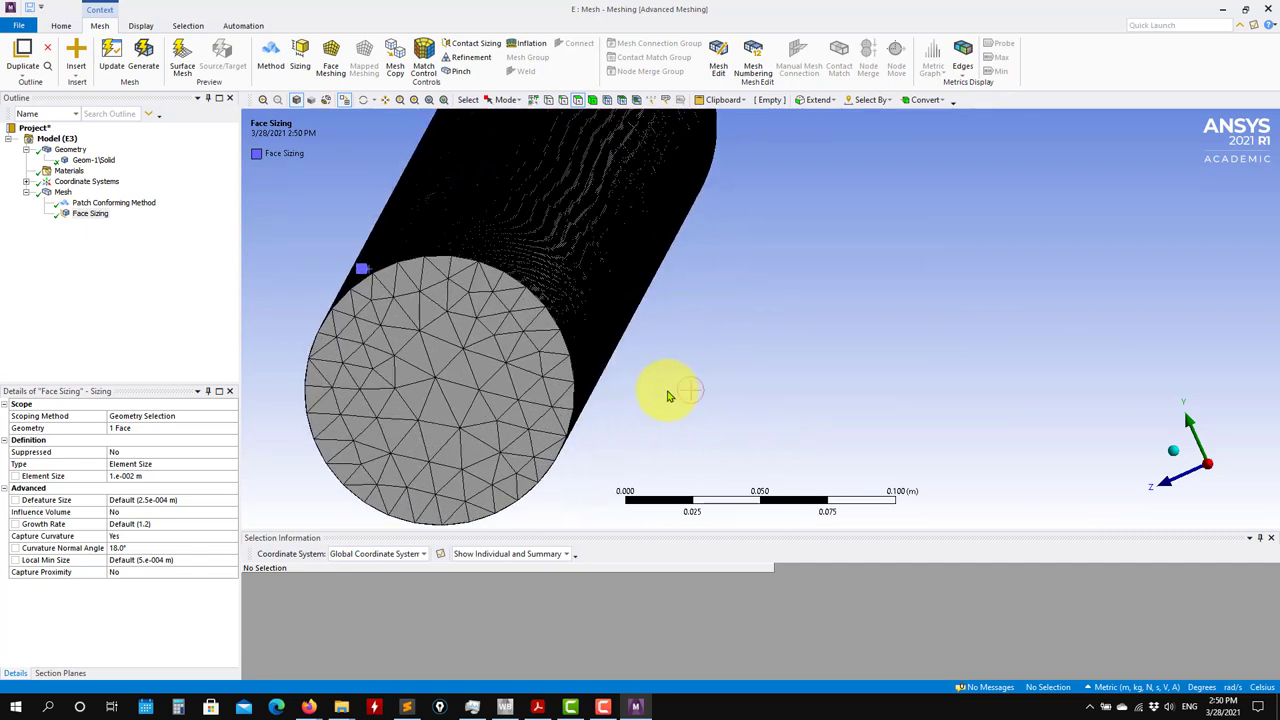
Add inflation on the pipe body bounded by its side wall, and start regenerating.
{"action": "right_click", "coordinate": [62, 192]}
{"action": "mouse_move", "coordinate": [100, 203]}
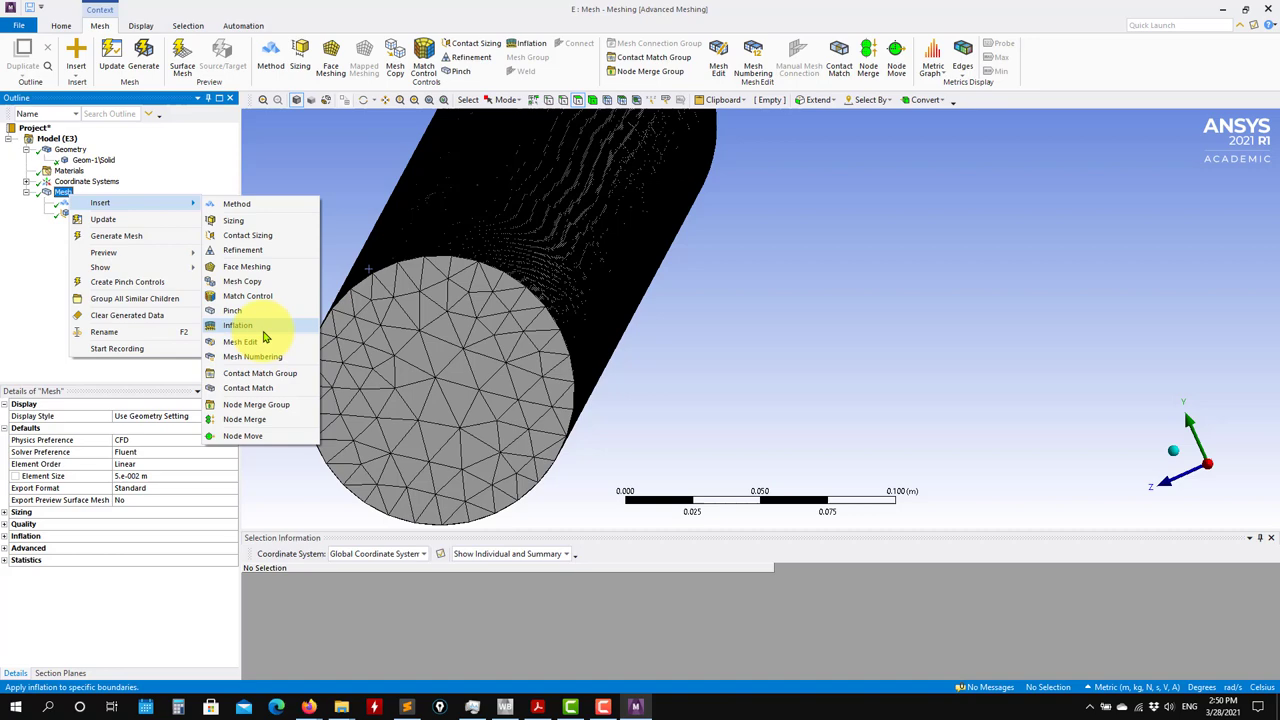
{"action": "left_click", "coordinate": [250, 325]}
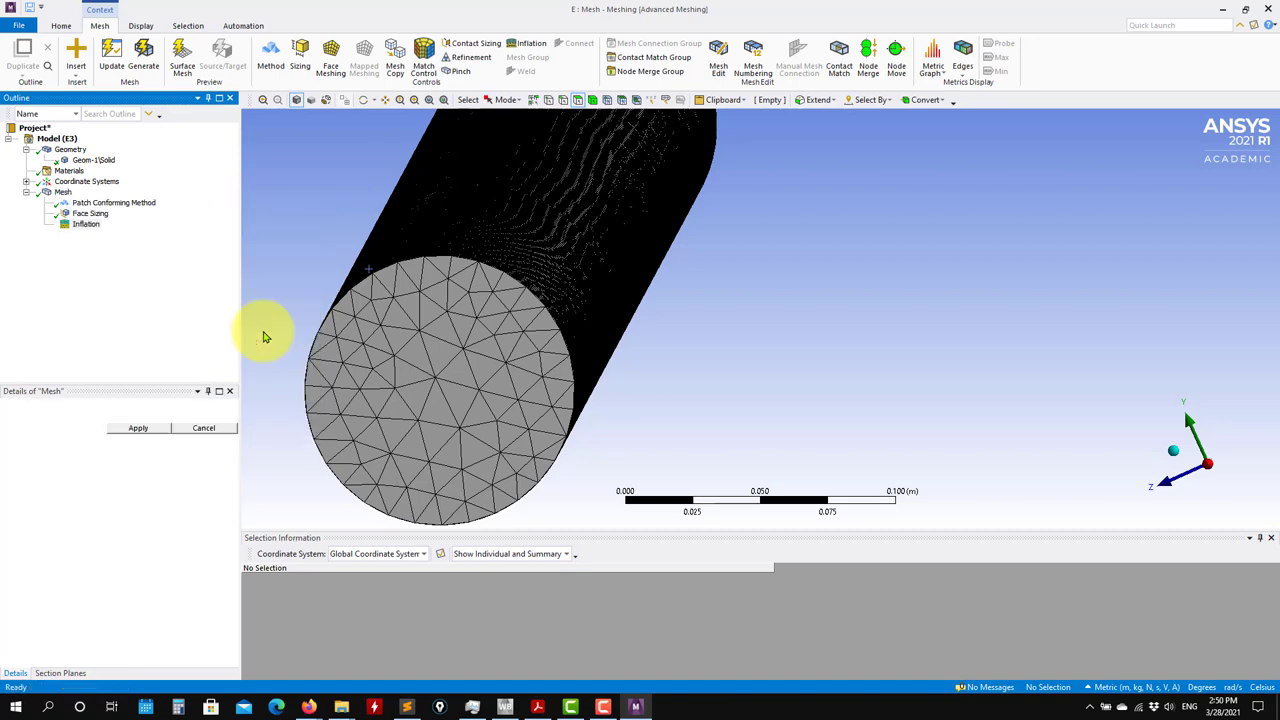
{"action": "left_click", "coordinate": [503, 260]}
{"action": "key", "text": "Return"}
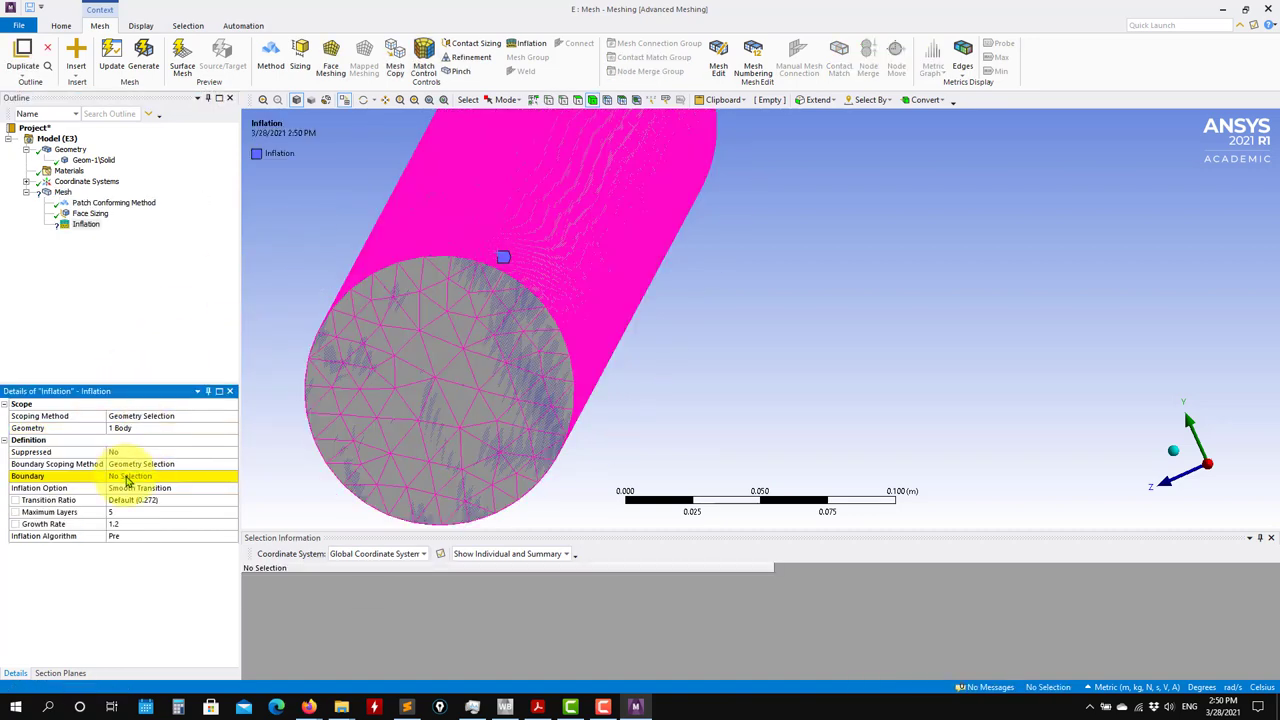
{"action": "left_click", "coordinate": [525, 236]}
{"action": "left_click", "coordinate": [140, 476]}
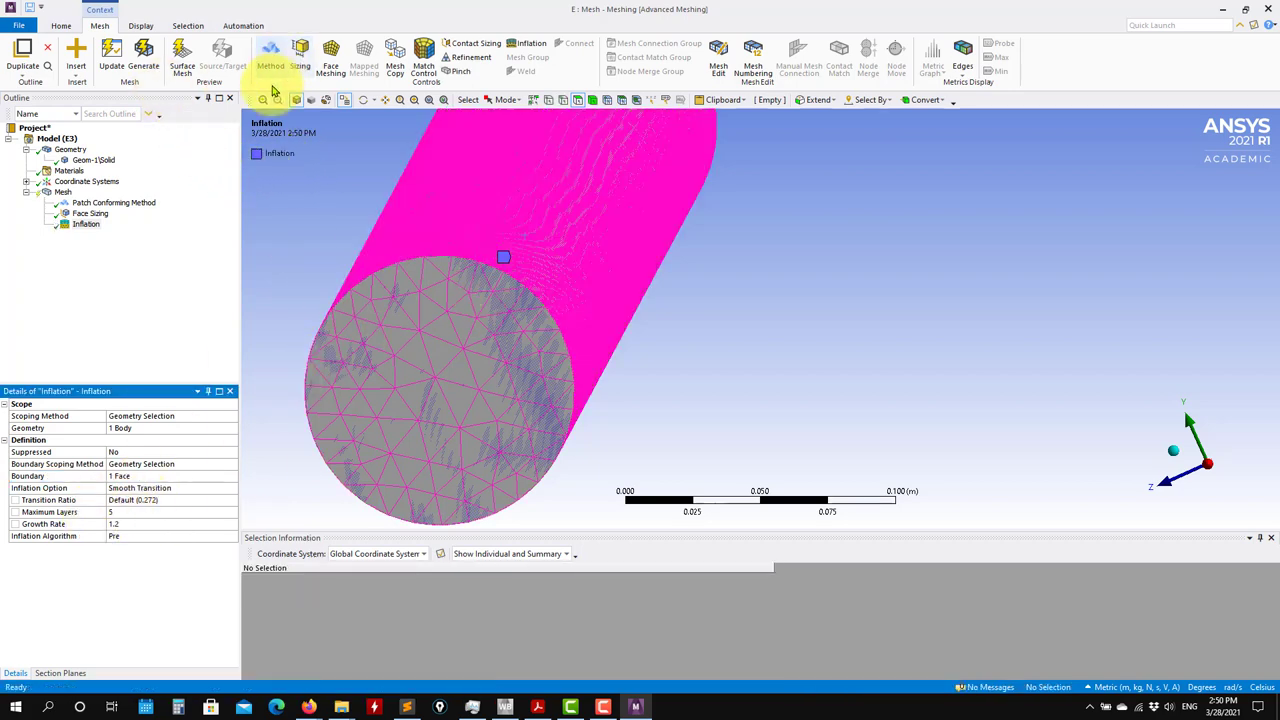
{"action": "left_click", "coordinate": [145, 60]}
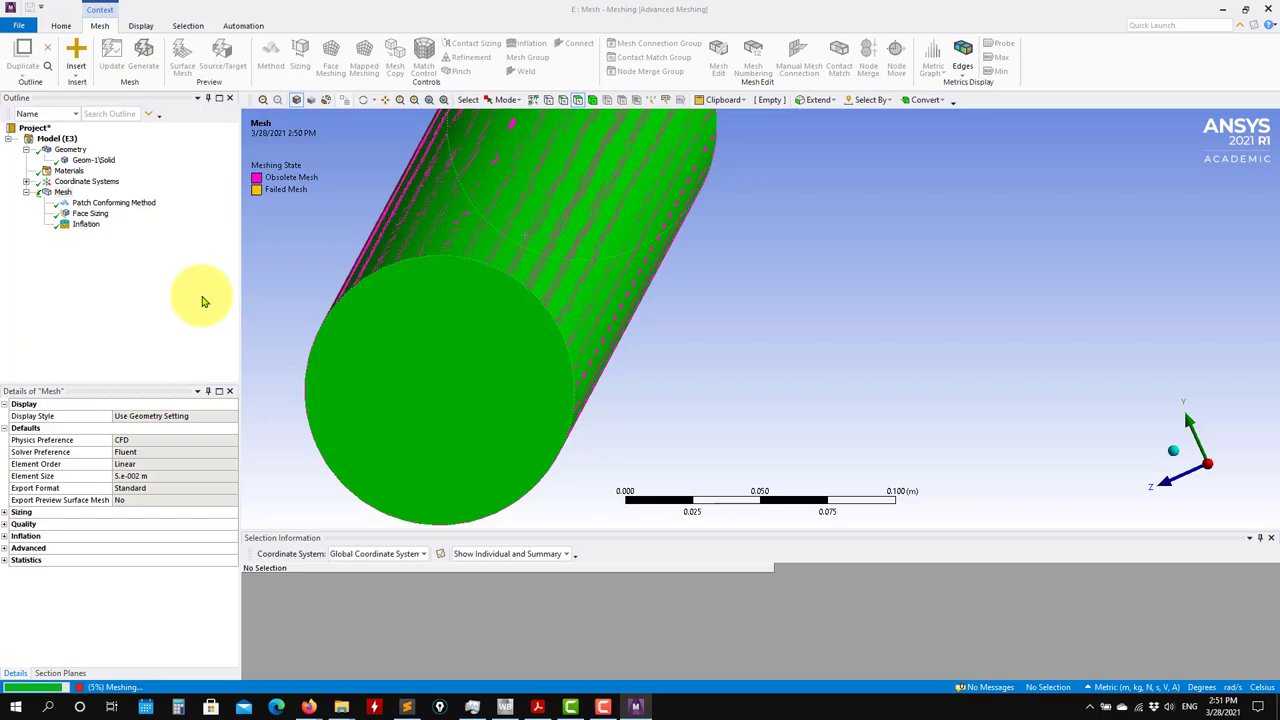
Orbit the regenerated pipe to inspect inflation layers along the end-face wall.
{"action": "scroll", "coordinate": [490, 393], "scroll_direction": "up", "scroll_amount": 1}
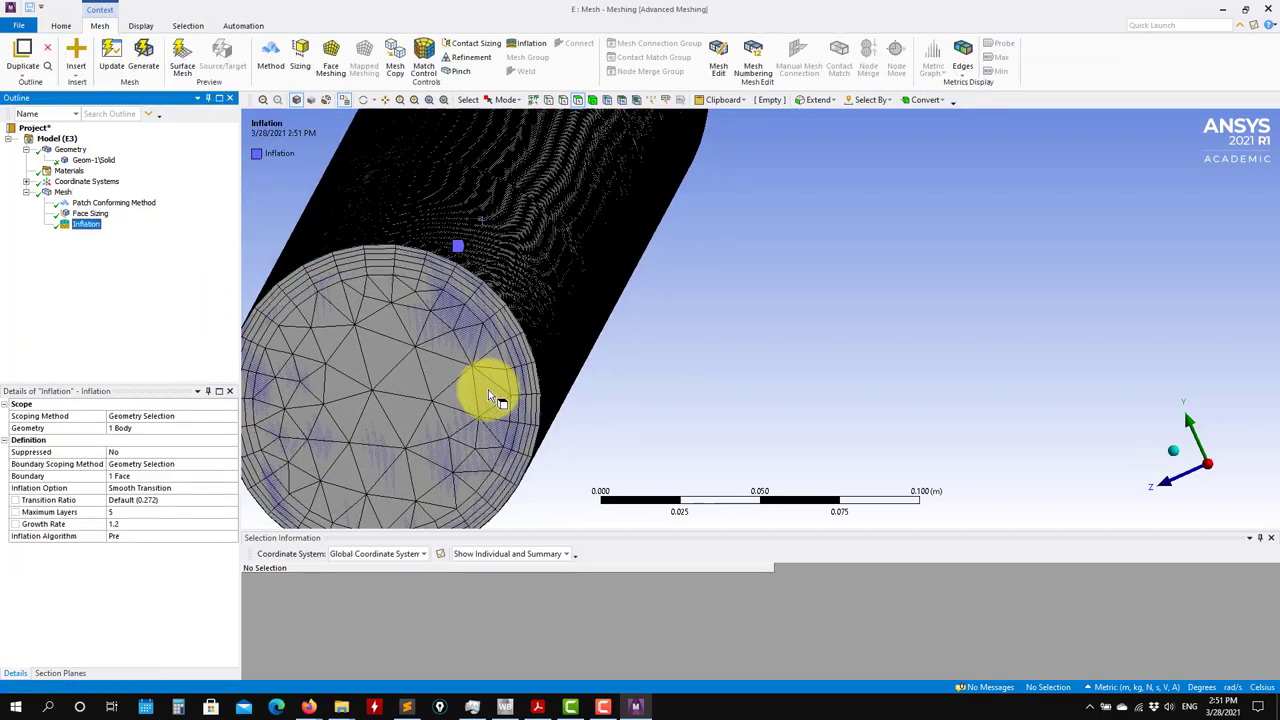
{"action": "mouse_move", "coordinate": [490, 395]}
{"action": "middle_mouse_down"}
{"action": "mouse_move", "coordinate": [537, 414]}
{"action": "mouse_move", "coordinate": [751, 409]}
{"action": "mouse_move", "coordinate": [806, 391]}
{"action": "mouse_move", "coordinate": [571, 414]}
{"action": "mouse_move", "coordinate": [471, 409]}
{"action": "mouse_move", "coordinate": [701, 398]}
{"action": "mouse_move", "coordinate": [660, 420]}
{"action": "middle_mouse_up"}
{"action": "left_click", "coordinate": [62, 192]}
{"action": "mouse_move", "coordinate": [686, 471]}
{"action": "middle_mouse_down"}
{"action": "mouse_move", "coordinate": [540, 428]}
{"action": "mouse_move", "coordinate": [374, 423]}
{"action": "mouse_move", "coordinate": [634, 423]}
{"action": "mouse_move", "coordinate": [609, 420]}
{"action": "middle_mouse_up"}
{"action": "scroll", "coordinate": [609, 420], "scroll_direction": "down", "scroll_amount": 2}
{"action": "scroll", "coordinate": [609, 416], "scroll_direction": "up", "scroll_amount": 3}
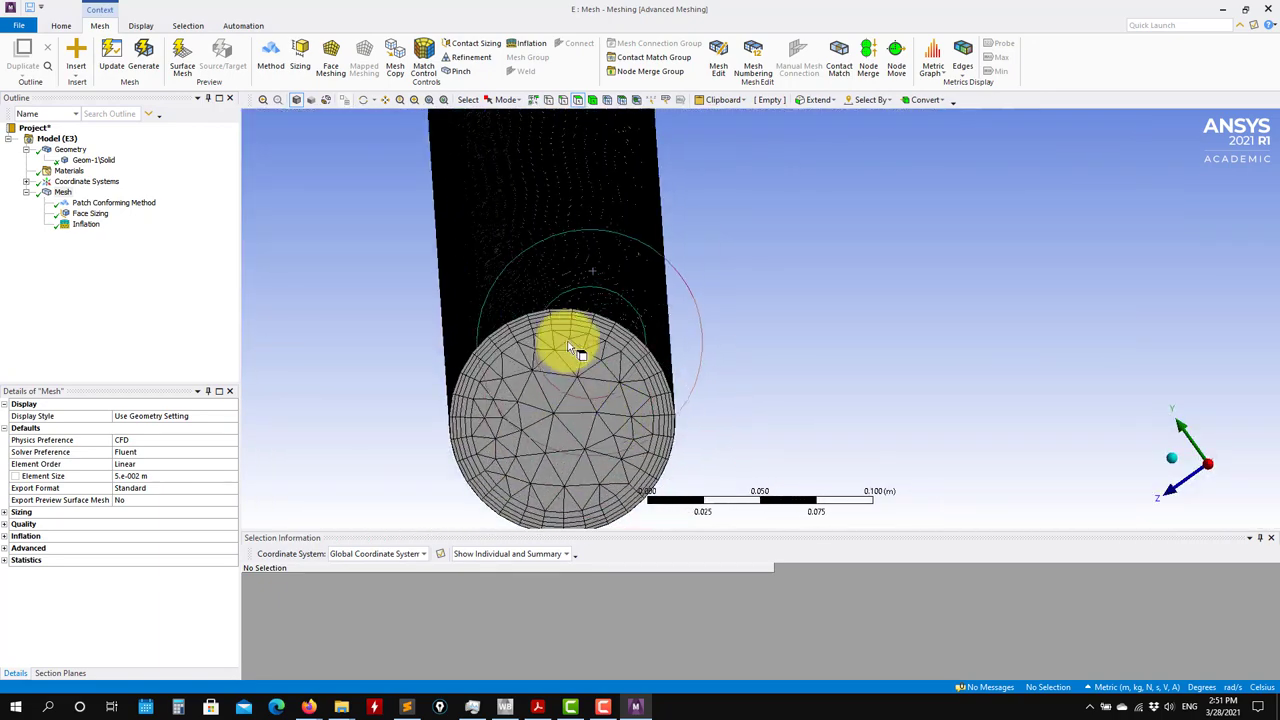
{"action": "mouse_move", "coordinate": [570, 348]}
{"action": "middle_mouse_down"}
{"action": "mouse_move", "coordinate": [560, 400]}
{"action": "mouse_move", "coordinate": [600, 389]}
{"action": "mouse_move", "coordinate": [610, 400]}
{"action": "mouse_move", "coordinate": [588, 375]}
{"action": "middle_mouse_up"}
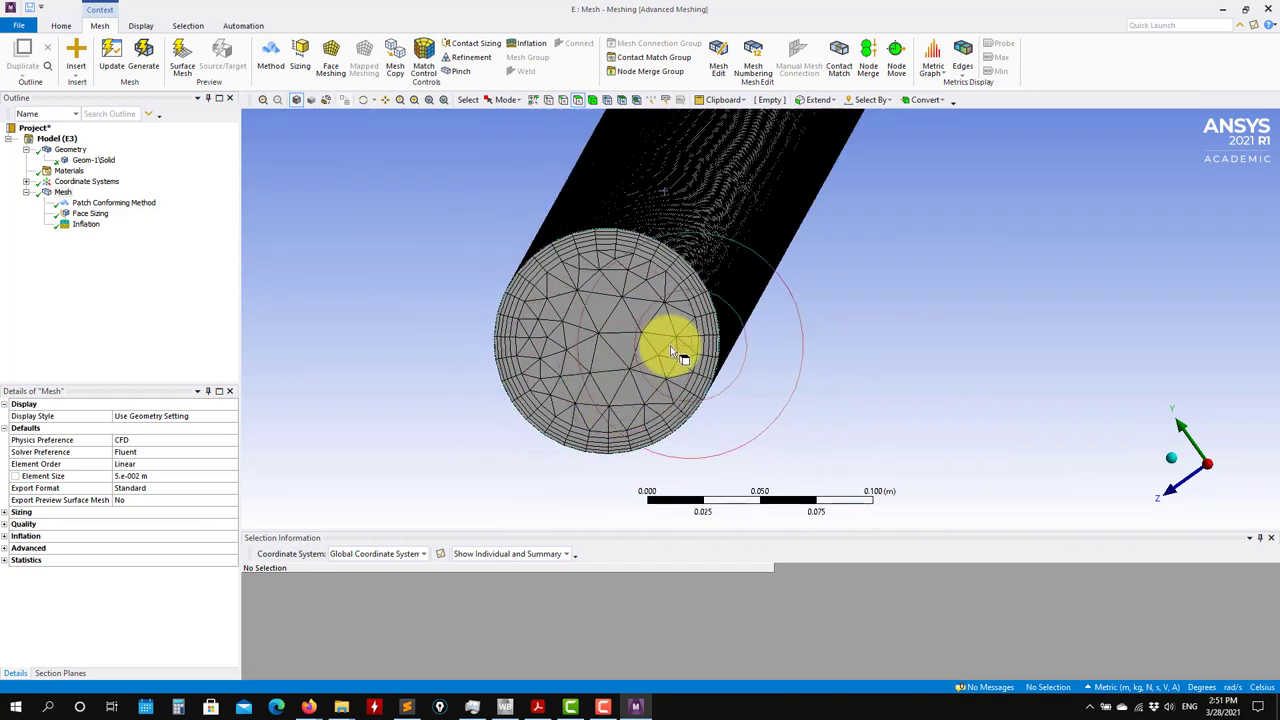
{"action": "mouse_move", "coordinate": [670, 347]}
{"action": "middle_mouse_down"}
{"action": "mouse_move", "coordinate": [683, 412]}
{"action": "mouse_move", "coordinate": [629, 329]}
{"action": "mouse_move", "coordinate": [606, 340]}
{"action": "mouse_move", "coordinate": [574, 287]}
{"action": "middle_mouse_up"}
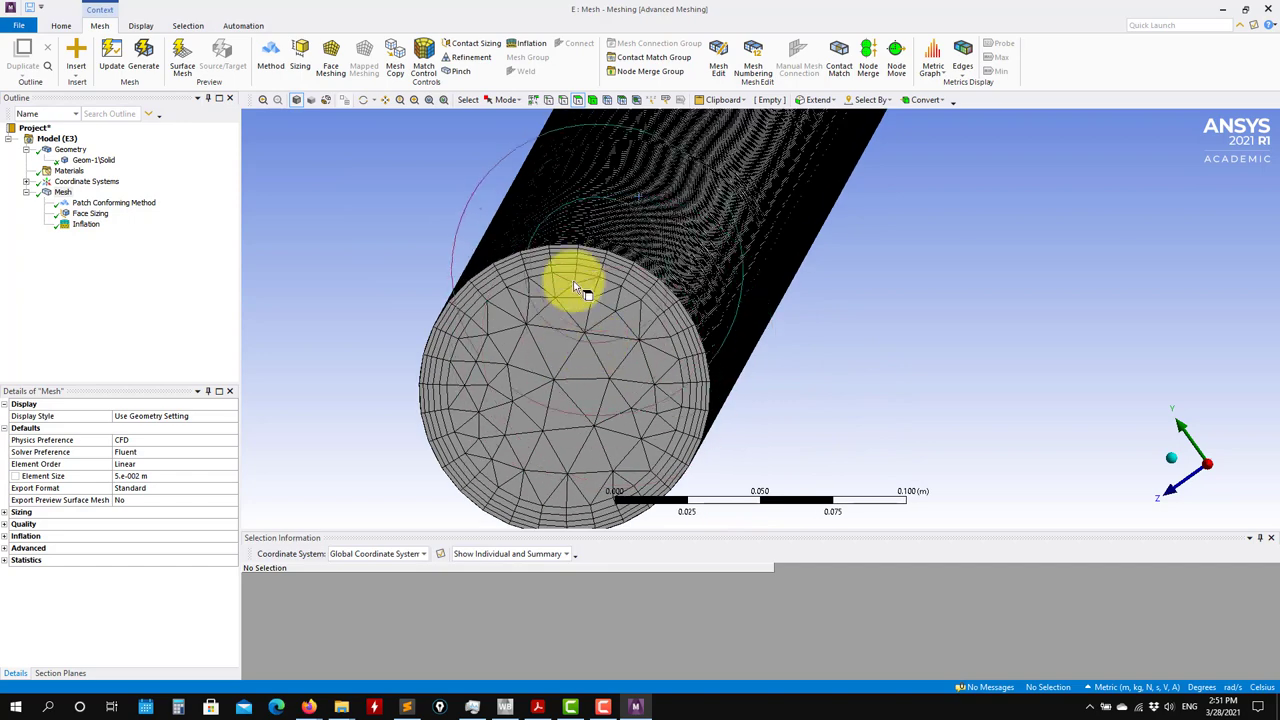
{"action": "middle_click_drag", "start_coordinate": [530, 465], "coordinate": [525, 462]}
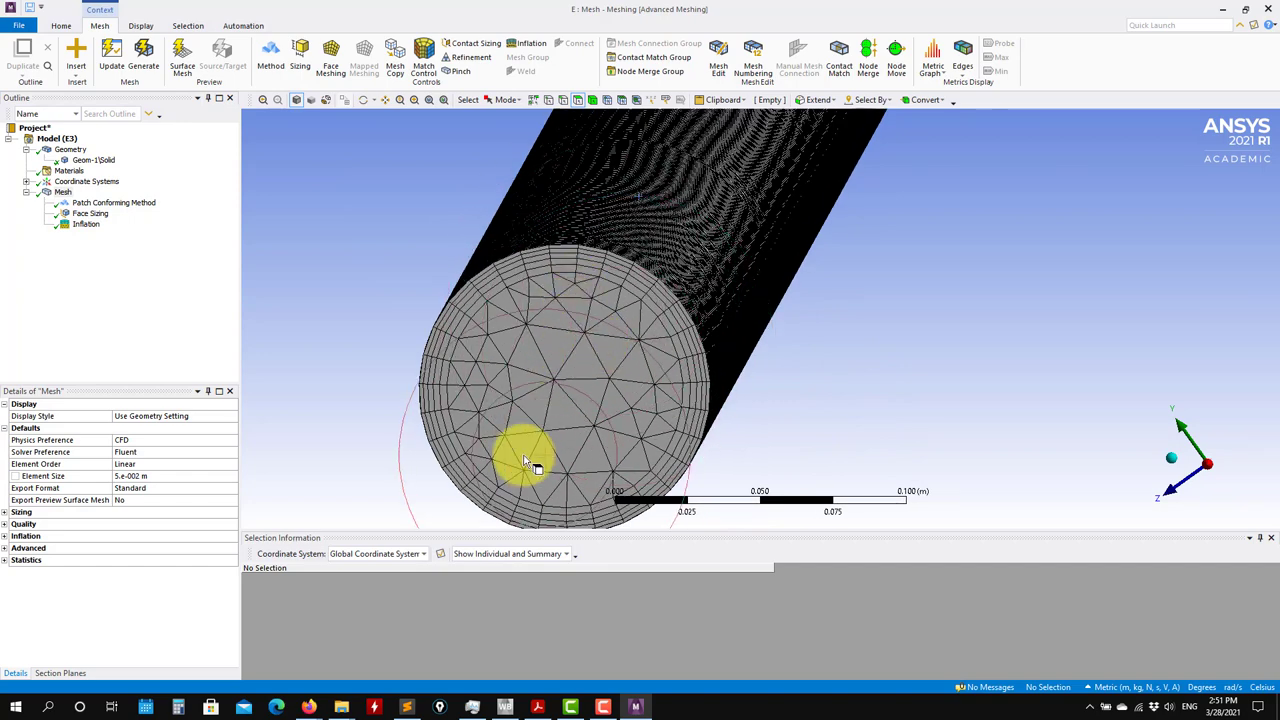
Show the inflated mesh's 172,568 nodes and 456,337 elements, orbiting and zooming the pipe view.
{"action": "left_click", "coordinate": [5, 562]}
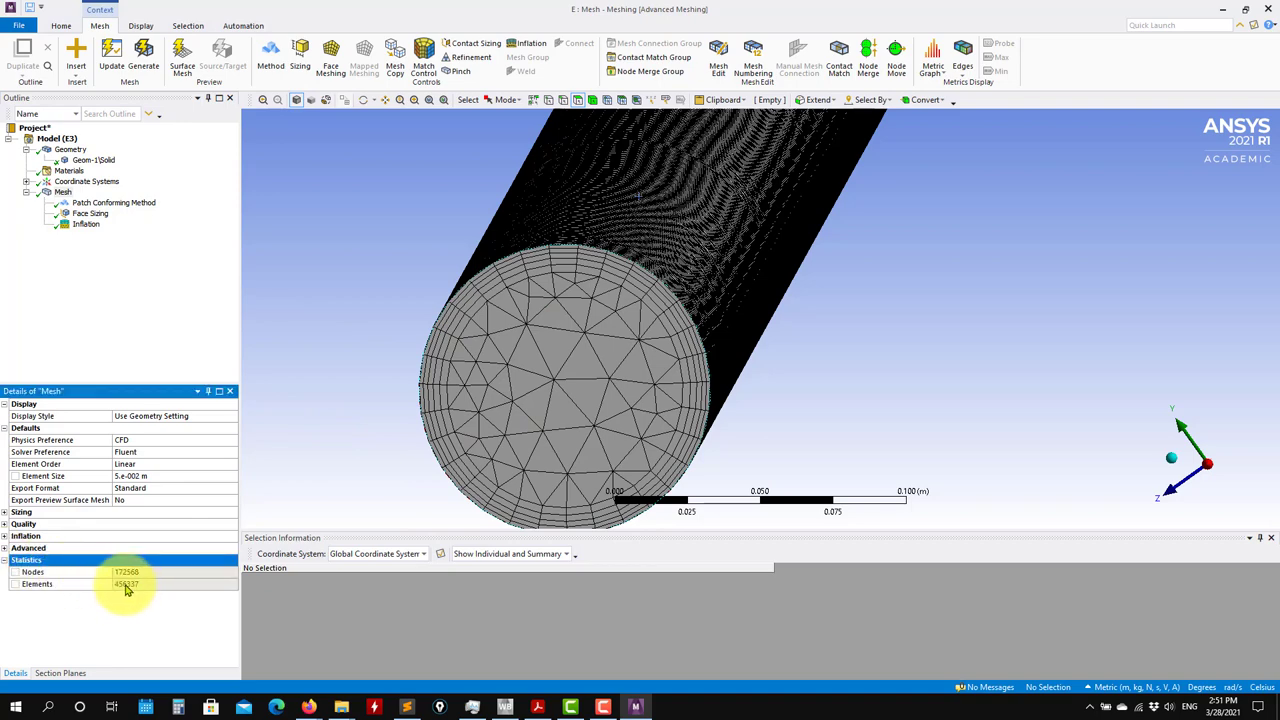
{"action": "mouse_move", "coordinate": [586, 400]}
{"action": "middle_mouse_down"}
{"action": "mouse_move", "coordinate": [697, 400]}
{"action": "mouse_move", "coordinate": [486, 394]}
{"action": "mouse_move", "coordinate": [777, 394]}
{"action": "mouse_move", "coordinate": [514, 406]}
{"action": "middle_mouse_up"}
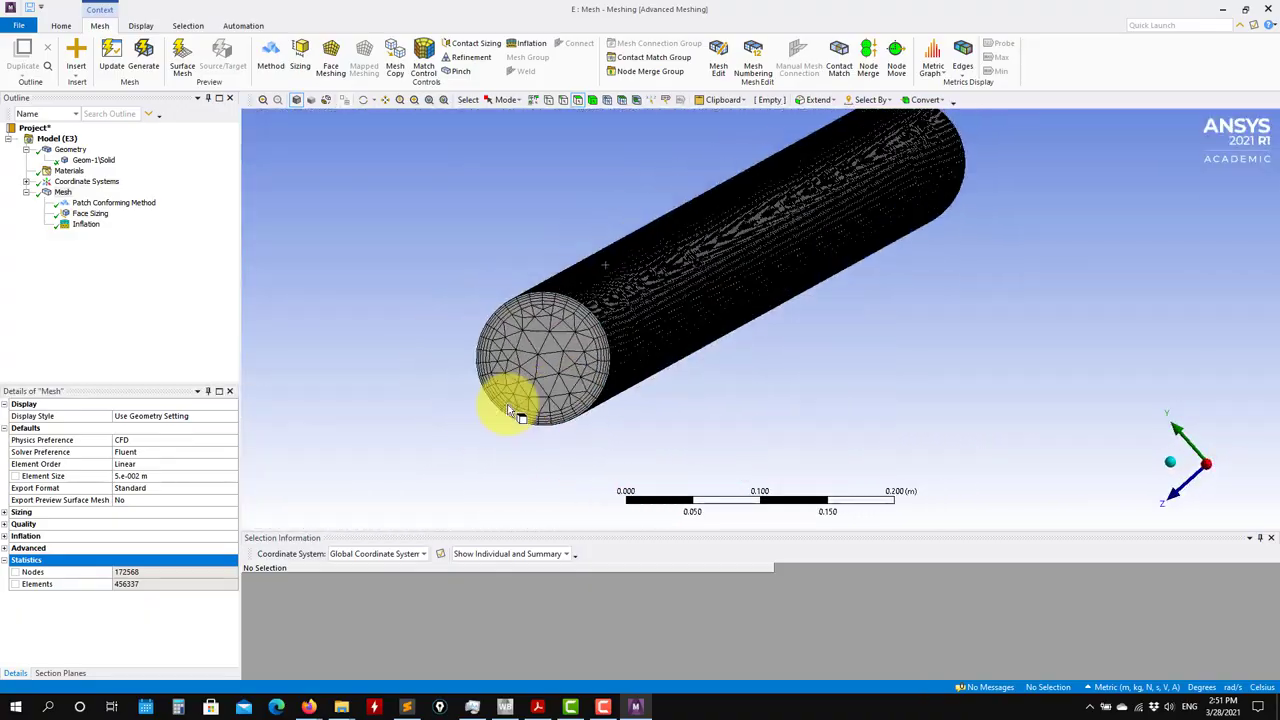
{"action": "middle_click_drag", "start_coordinate": [277, 363], "coordinate": [570, 399]}
{"action": "scroll", "coordinate": [540, 395], "scroll_direction": "up", "scroll_amount": 2}
{"action": "scroll", "coordinate": [480, 389], "scroll_direction": "up", "scroll_amount": 2}
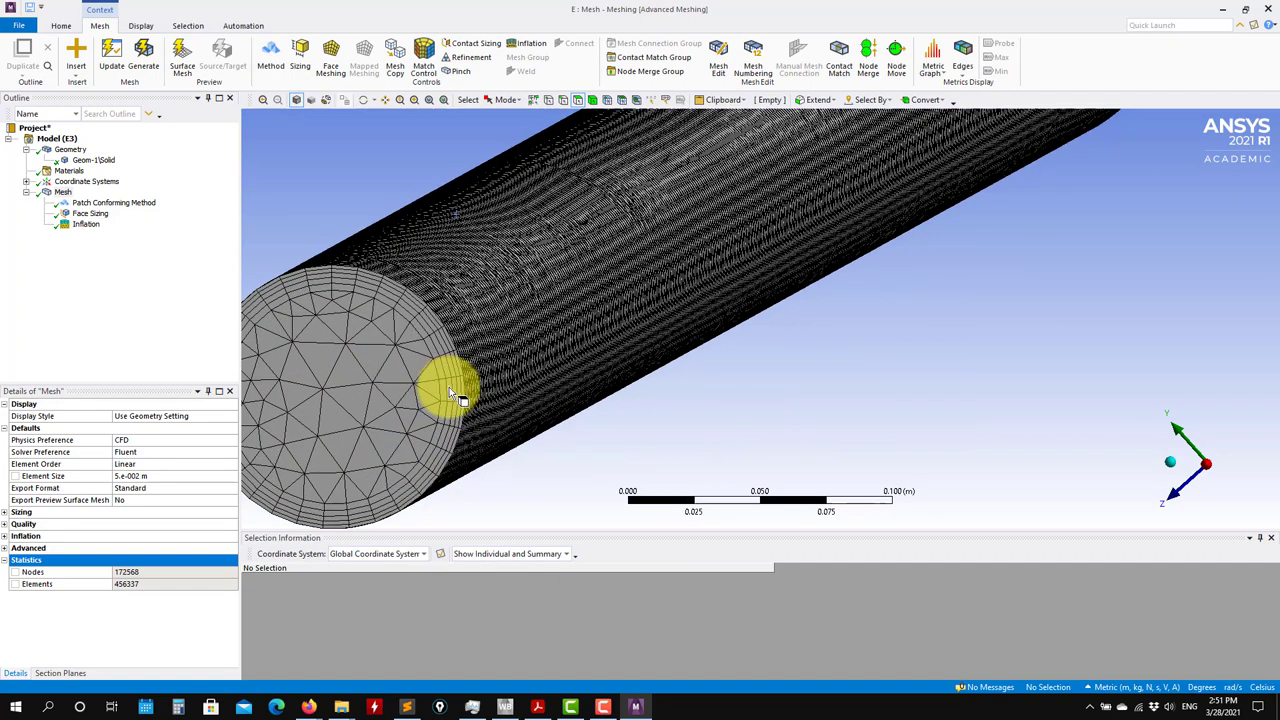
{"action": "left_click", "coordinate": [150, 475]}
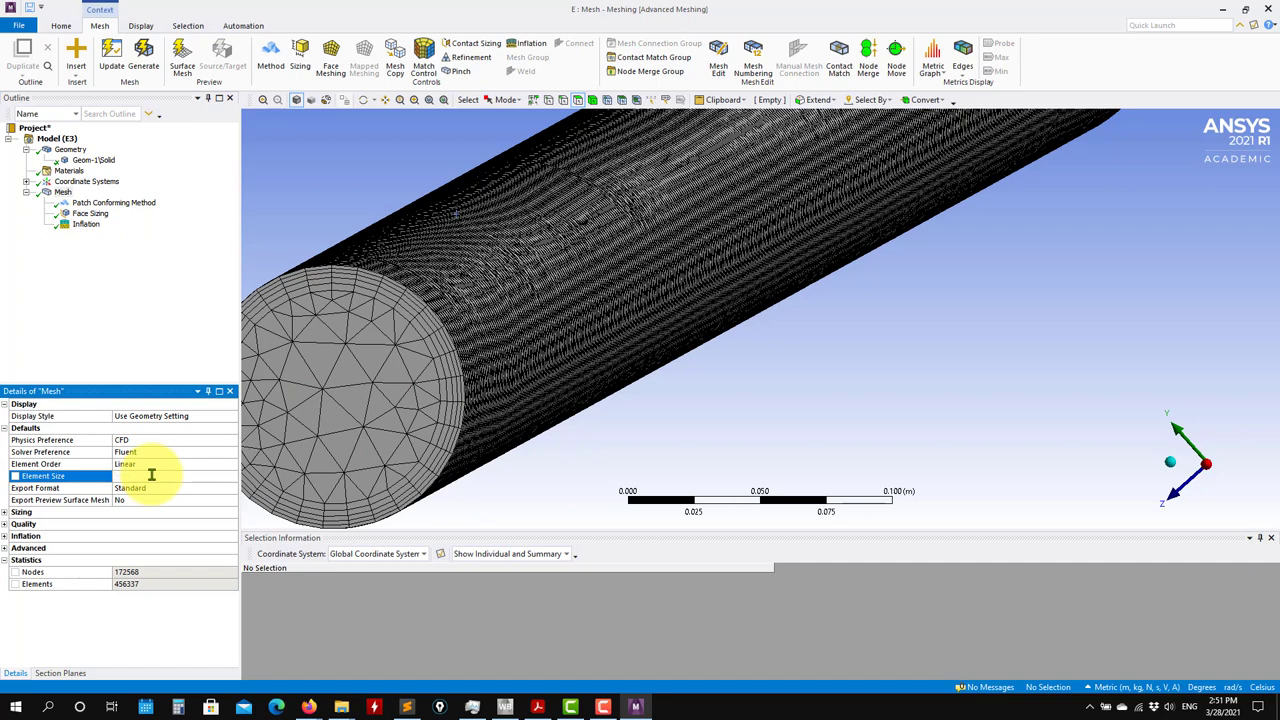
Commit a 0.025 m global element size and regenerate the pipe mesh until meshing finishes.
{"action": "key", "text": "Return"}
{"action": "left_click", "coordinate": [122, 70]}
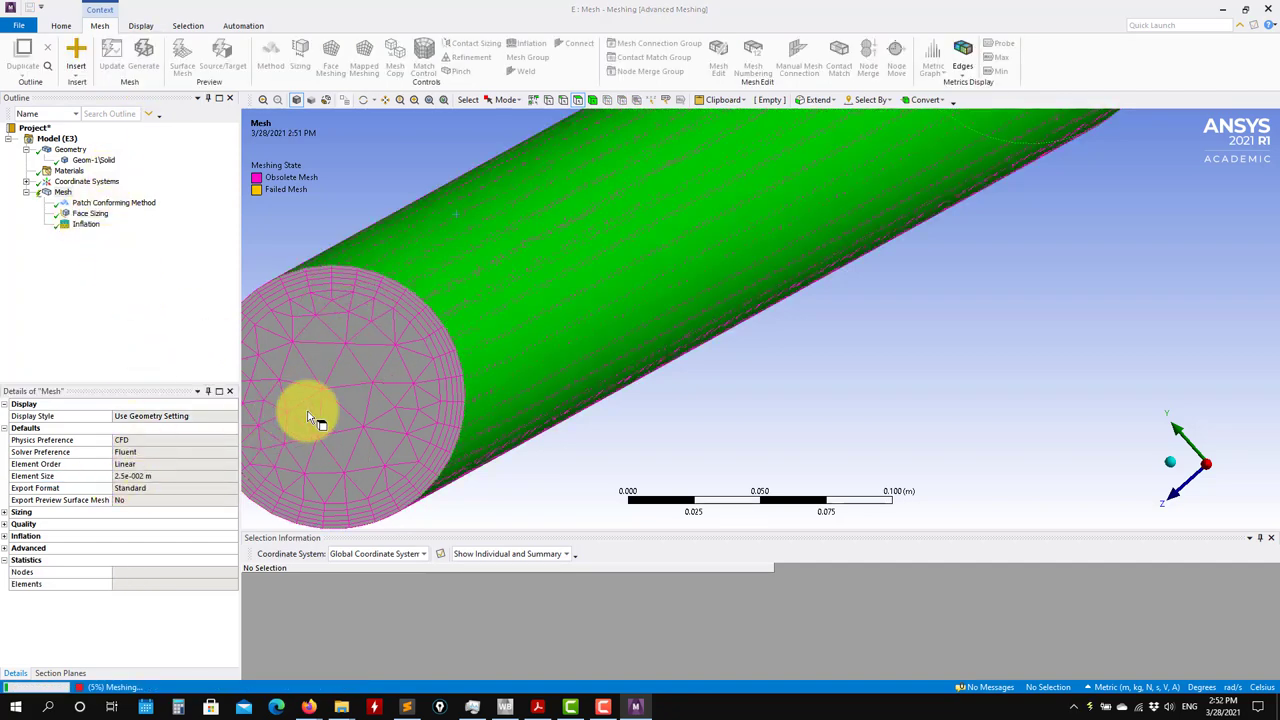
{"action": "left_click", "coordinate": [507, 258]}
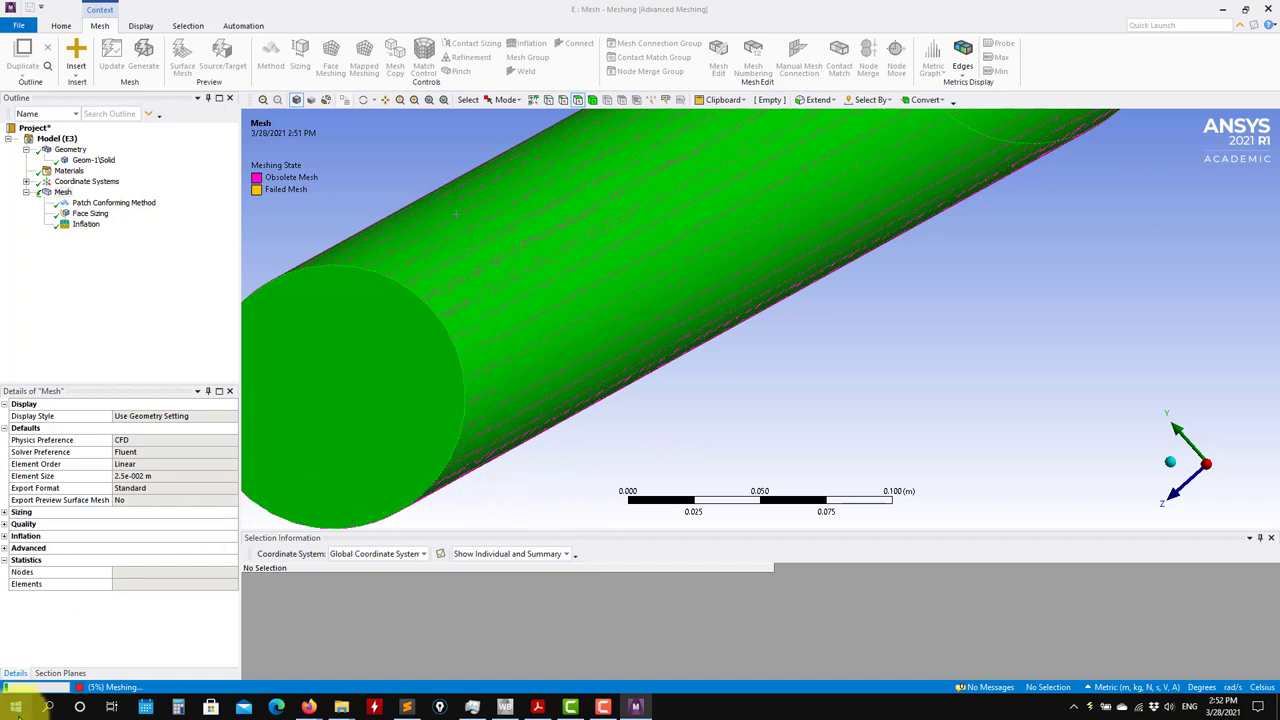
{"action": "left_click", "coordinate": [125, 687]}
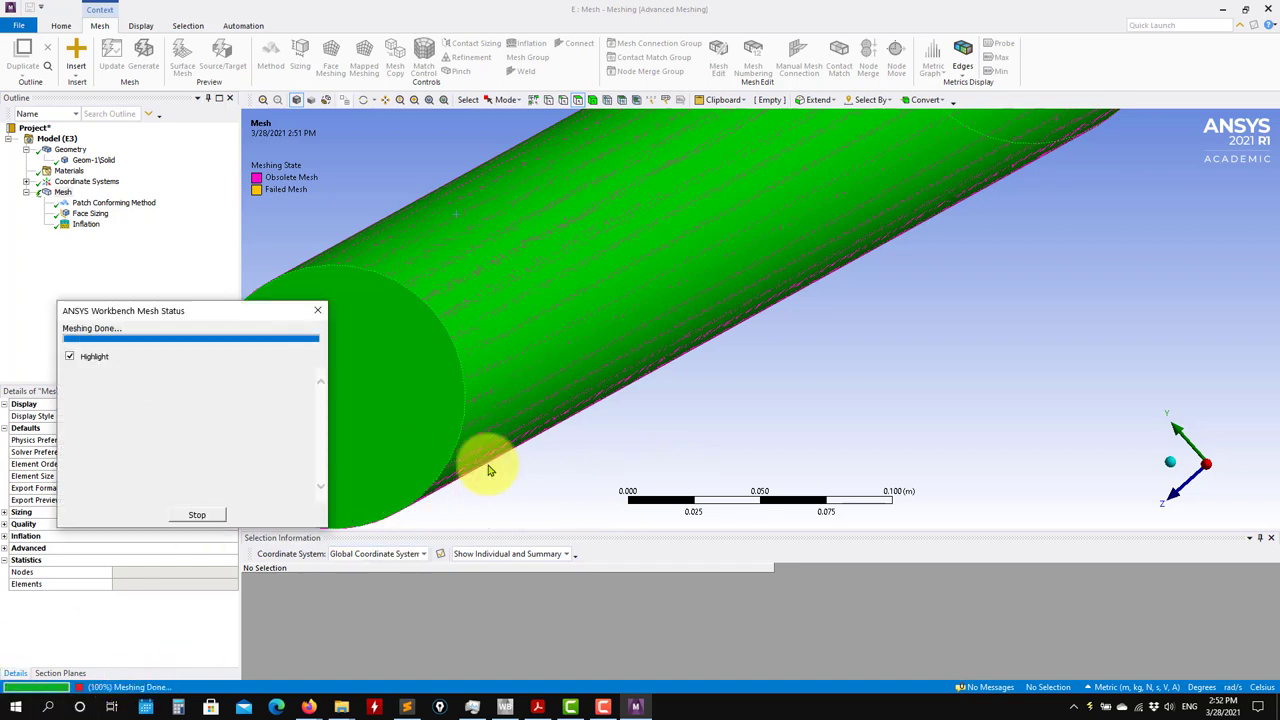
{"action": "left_click", "coordinate": [50, 192]}
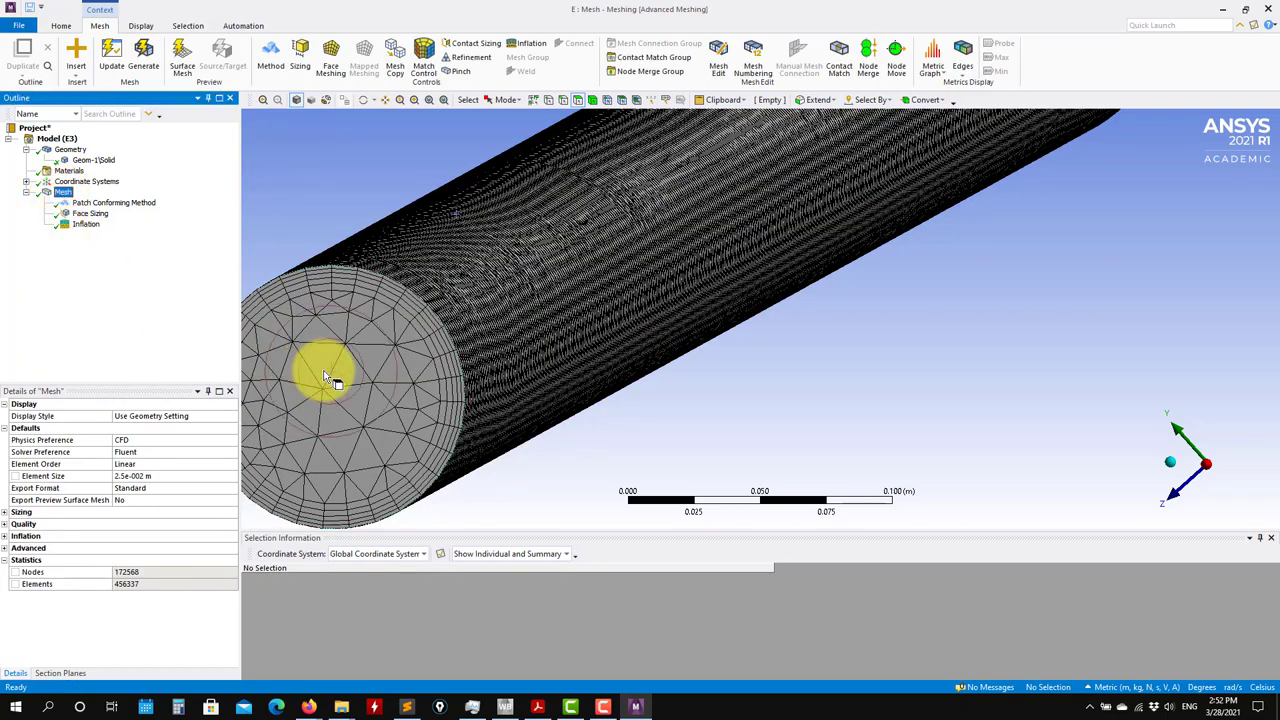
{"action": "scroll", "coordinate": [403, 372], "scroll_direction": "down", "scroll_amount": 3}
{"action": "middle_click_drag", "start_coordinate": [514, 434], "coordinate": [505, 440]}
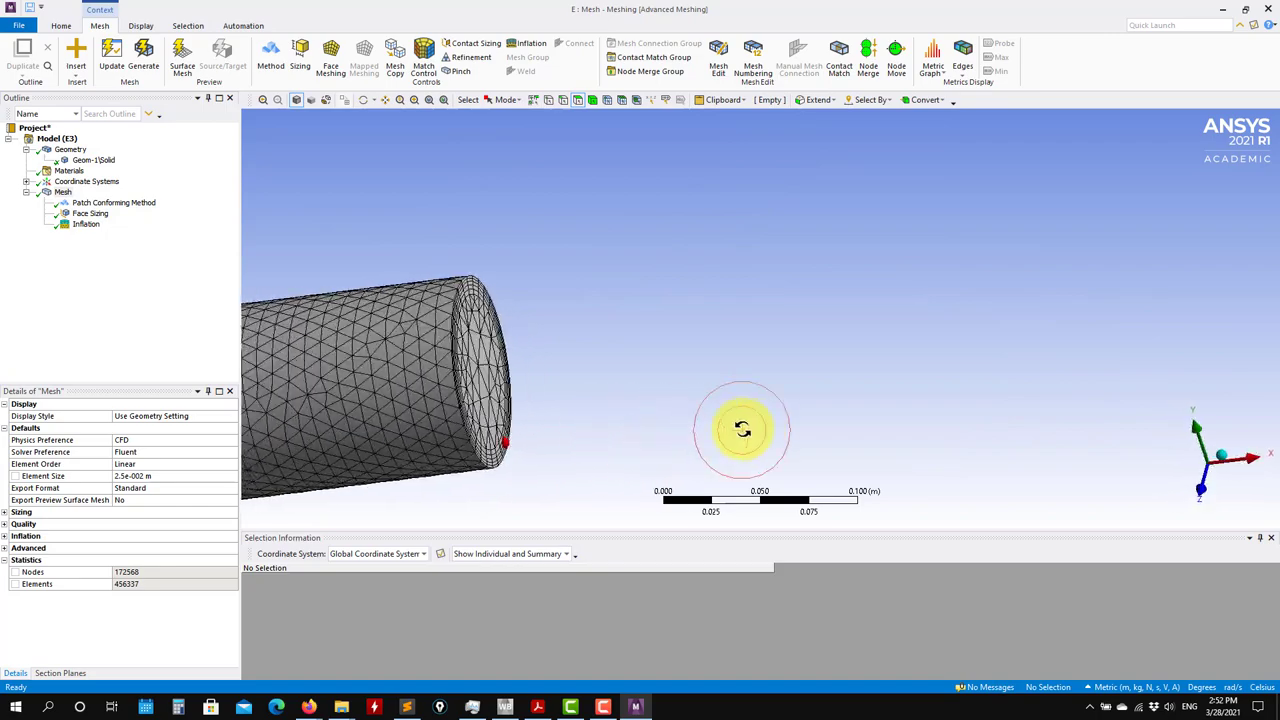
{"action": "mouse_move", "coordinate": [505, 440]}
{"action": "middle_mouse_down"}
{"action": "mouse_move", "coordinate": [590, 416]}
{"action": "mouse_move", "coordinate": [428, 414]}
{"action": "mouse_move", "coordinate": [386, 428]}
{"action": "mouse_move", "coordinate": [523, 380]}
{"action": "mouse_move", "coordinate": [428, 366]}
{"action": "mouse_move", "coordinate": [700, 320]}
{"action": "mouse_move", "coordinate": [909, 223]}
{"action": "mouse_move", "coordinate": [857, 214]}
{"action": "mouse_move", "coordinate": [928, 224]}
{"action": "mouse_move", "coordinate": [868, 267]}
{"action": "mouse_move", "coordinate": [693, 324]}
{"action": "middle_mouse_up"}
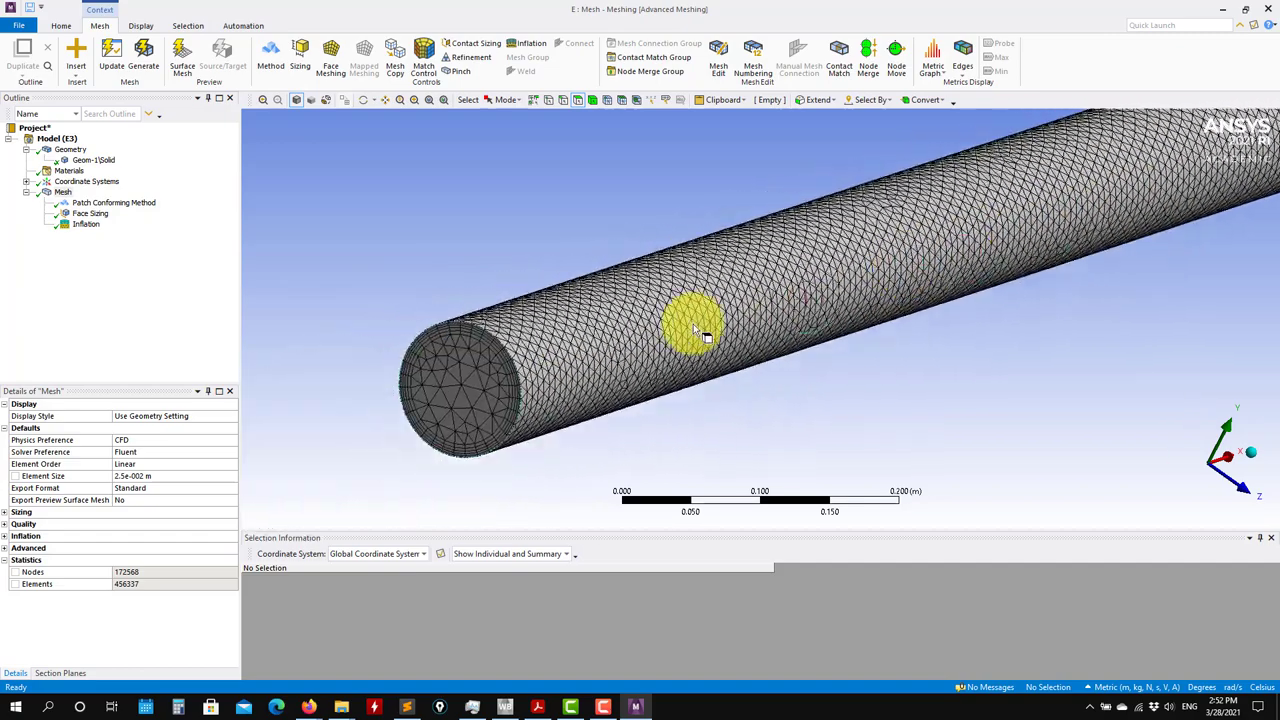
{"action": "scroll", "coordinate": [597, 391], "scroll_direction": "up", "scroll_amount": 3}
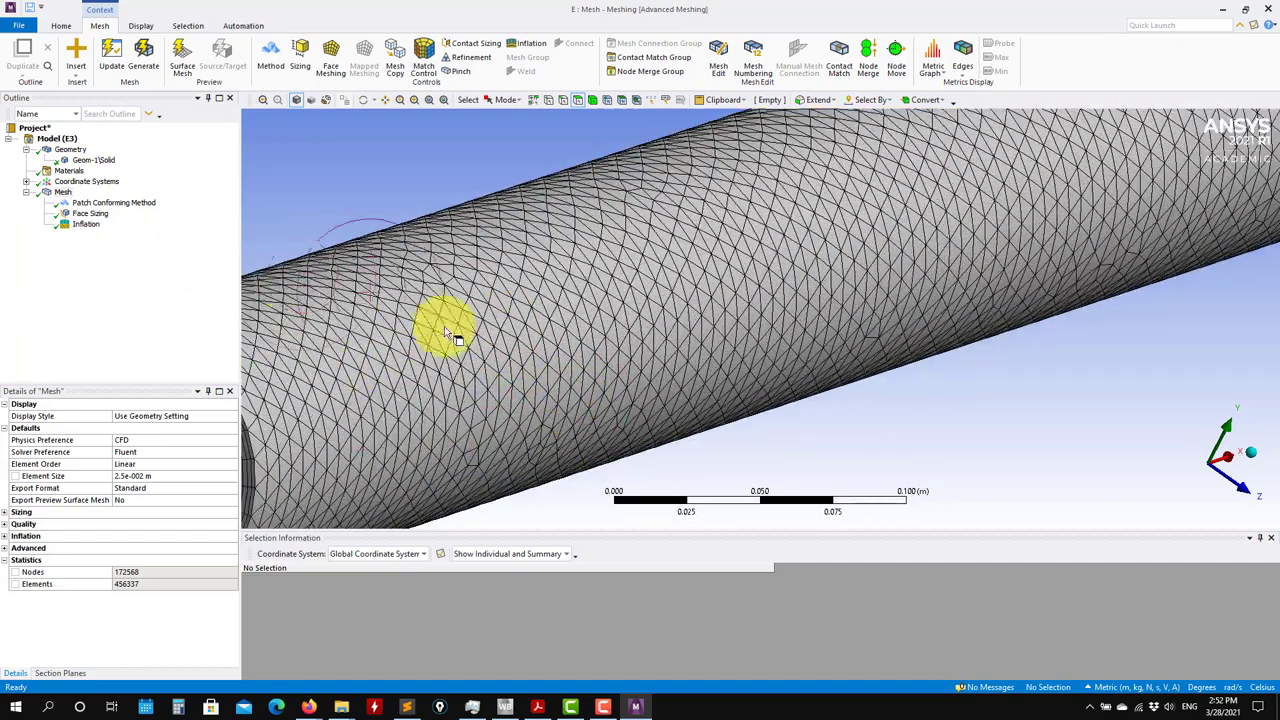
{"action": "scroll", "coordinate": [406, 400], "scroll_direction": "down", "scroll_amount": 1}
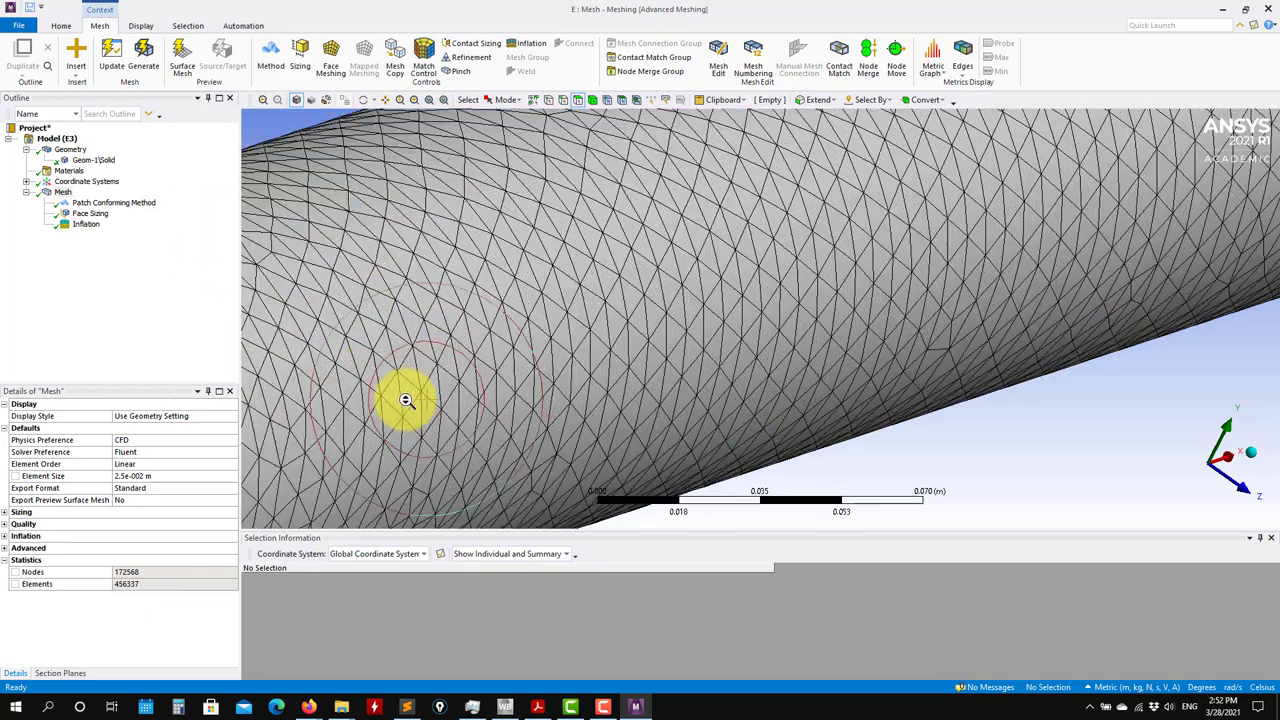
{"action": "scroll", "coordinate": [406, 400], "scroll_direction": "down", "scroll_amount": 1}
{"action": "scroll", "coordinate": [406, 400], "scroll_direction": "down", "scroll_amount": 2}
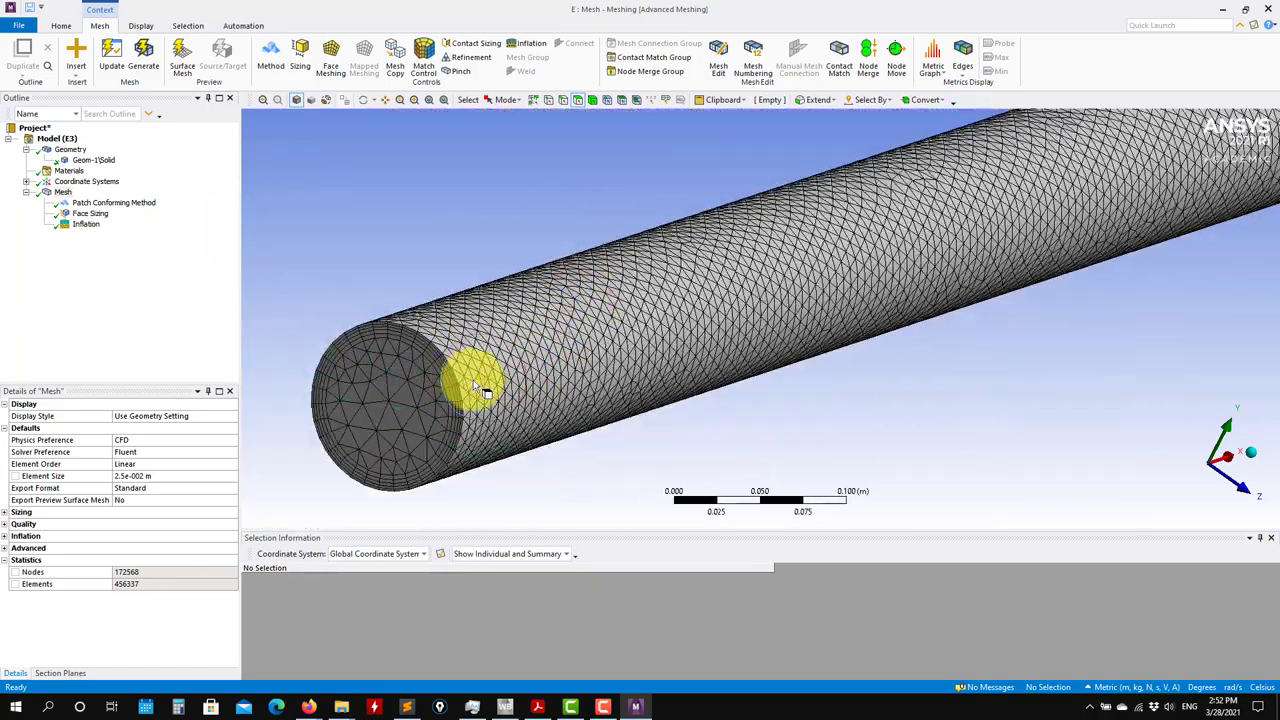
{"action": "mouse_move", "coordinate": [471, 380]}
{"action": "middle_mouse_down"}
{"action": "mouse_move", "coordinate": [574, 366]}
{"action": "mouse_move", "coordinate": [490, 440]}
{"action": "middle_mouse_up"}
{"action": "scroll", "coordinate": [490, 438], "scroll_direction": "up", "scroll_amount": 2}
{"action": "scroll", "coordinate": [634, 391], "scroll_direction": "up", "scroll_amount": 2}
{"action": "scroll", "coordinate": [686, 409], "scroll_direction": "up", "scroll_amount": 2}
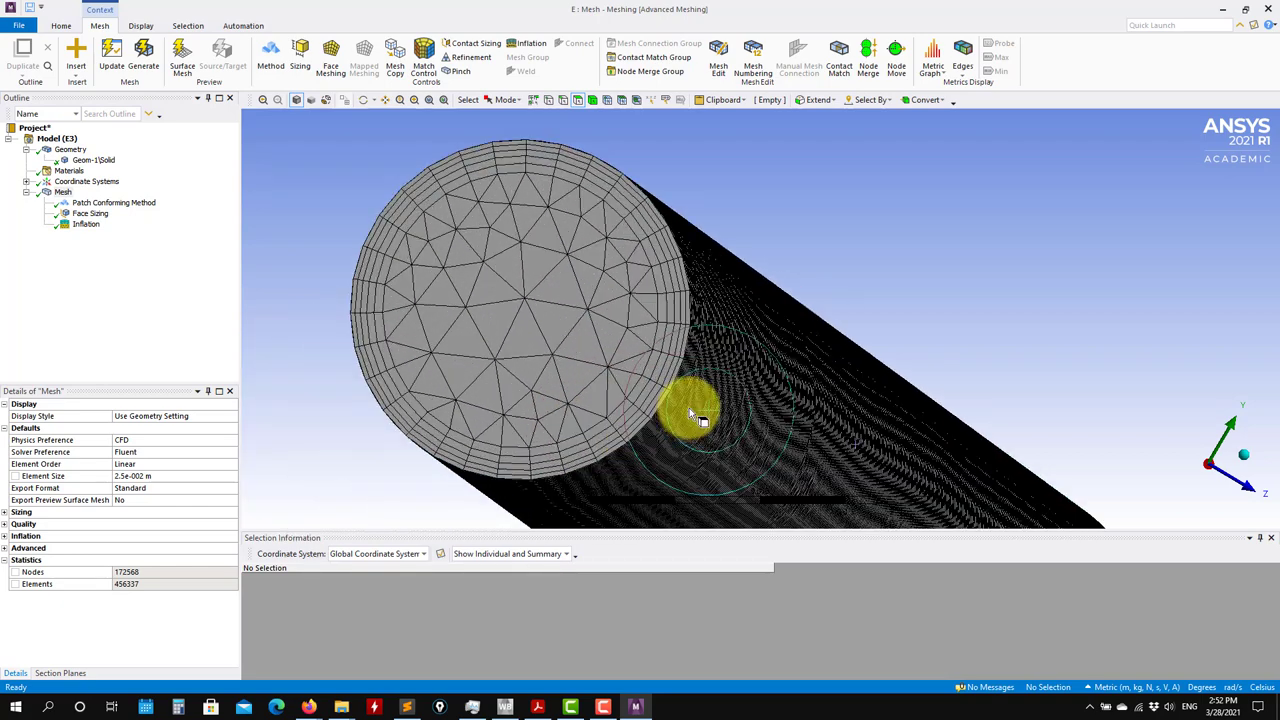
{"action": "scroll", "coordinate": [605, 375], "scroll_direction": "up", "scroll_amount": 1}
{"action": "scroll", "coordinate": [590, 362], "scroll_direction": "up", "scroll_amount": 2}
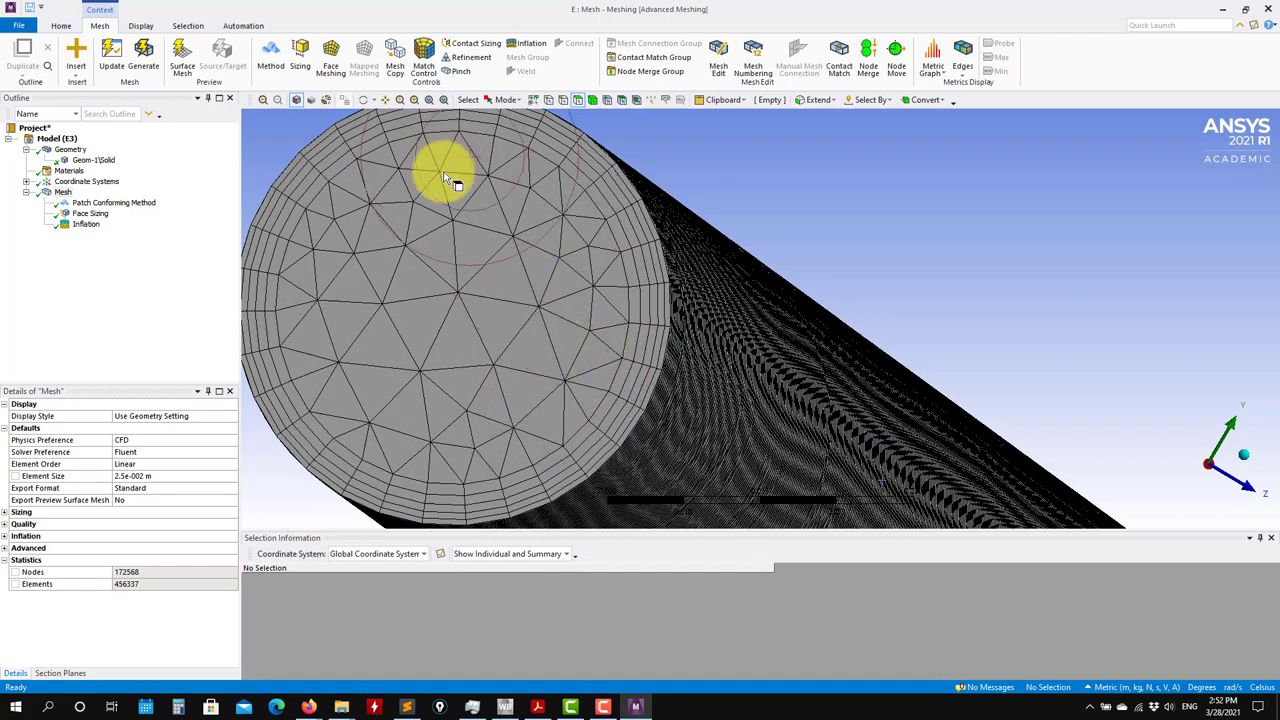
{"action": "scroll", "coordinate": [457, 300], "scroll_direction": "down", "scroll_amount": 1}
{"action": "scroll", "coordinate": [460, 338], "scroll_direction": "down", "scroll_amount": 1}
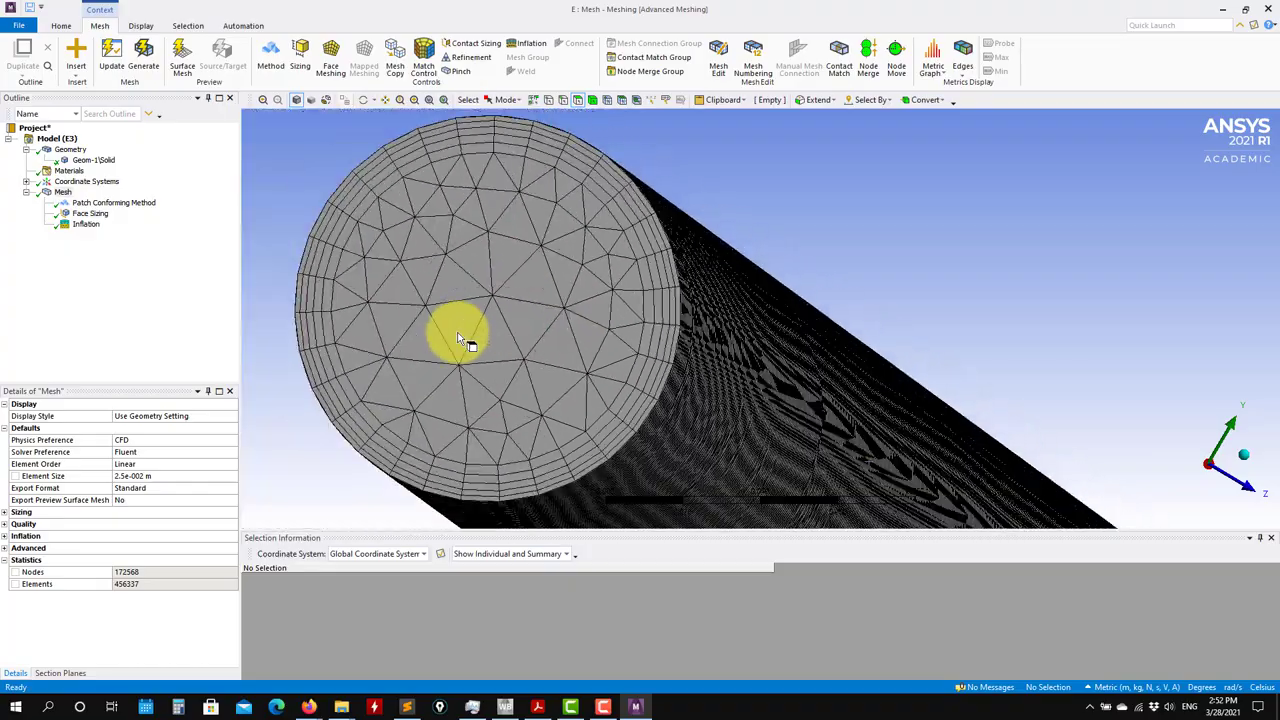
{"action": "scroll", "coordinate": [480, 338], "scroll_direction": "down", "scroll_amount": 2}
{"action": "mouse_move", "coordinate": [566, 359]}
{"action": "middle_mouse_down"}
{"action": "mouse_move", "coordinate": [308, 377]}
{"action": "mouse_move", "coordinate": [766, 371]}
{"action": "mouse_move", "coordinate": [414, 374]}
{"action": "mouse_move", "coordinate": [443, 380]}
{"action": "middle_mouse_up"}
{"action": "scroll", "coordinate": [456, 383], "scroll_direction": "up", "scroll_amount": 3}
{"action": "scroll", "coordinate": [458, 384], "scroll_direction": "down", "scroll_amount": 3}
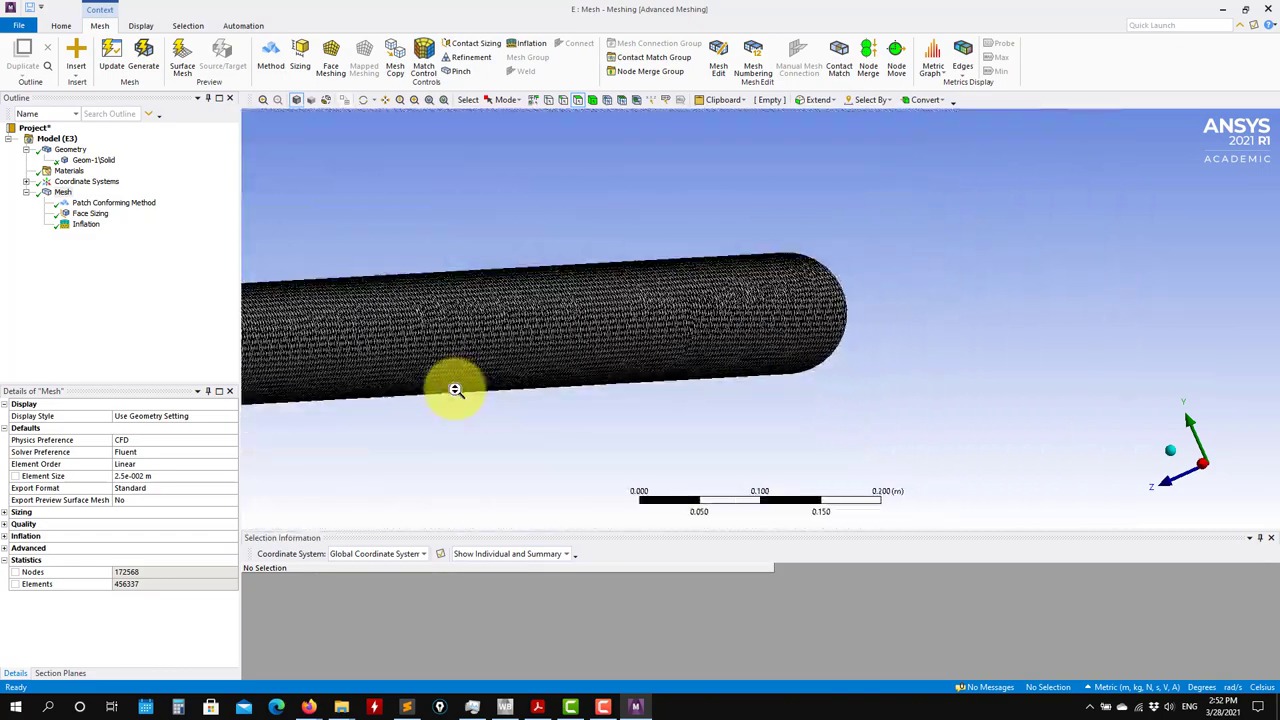
{"action": "scroll", "coordinate": [455, 390], "scroll_direction": "down", "scroll_amount": 2}
{"action": "mouse_move", "coordinate": [514, 403]}
{"action": "middle_mouse_down"}
{"action": "mouse_move", "coordinate": [634, 403]}
{"action": "mouse_move", "coordinate": [500, 409]}
{"action": "mouse_move", "coordinate": [549, 409]}
{"action": "middle_mouse_up"}
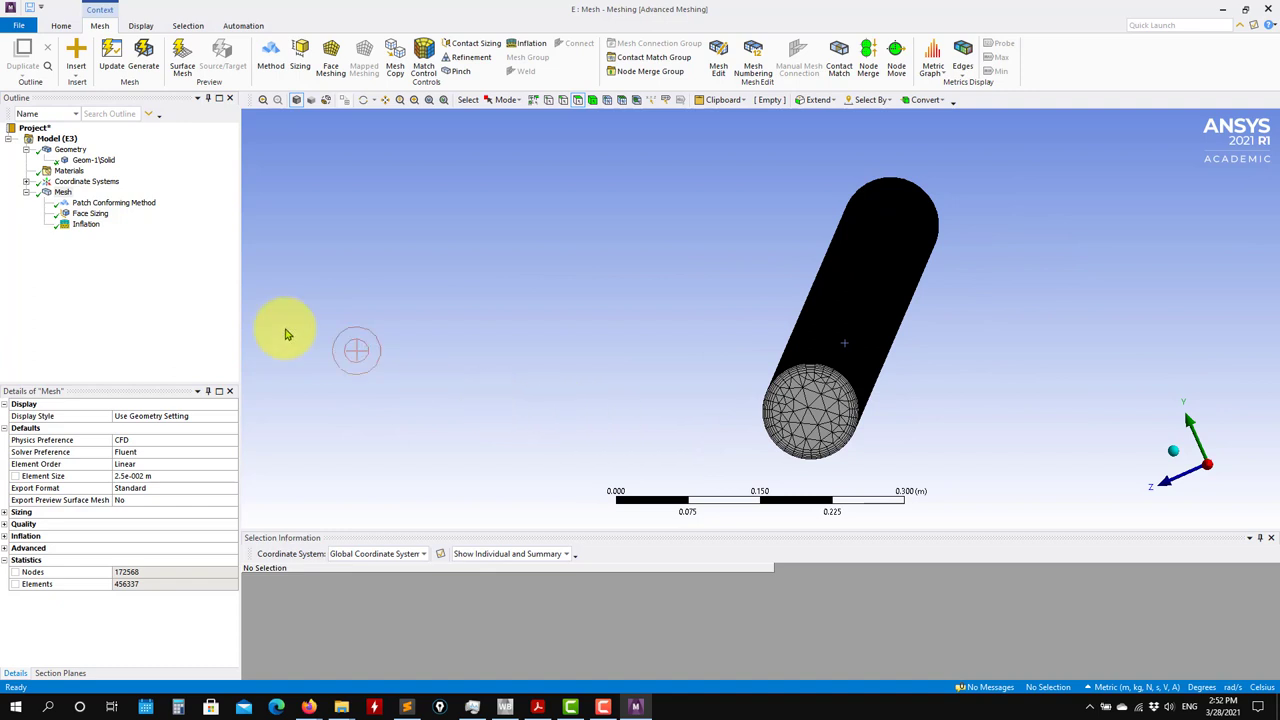
Review the inflation, face sizing and method settings, then set the global element size to 0.05 m.
{"action": "left_click", "coordinate": [88, 223]}
{"action": "left_click", "coordinate": [95, 215]}
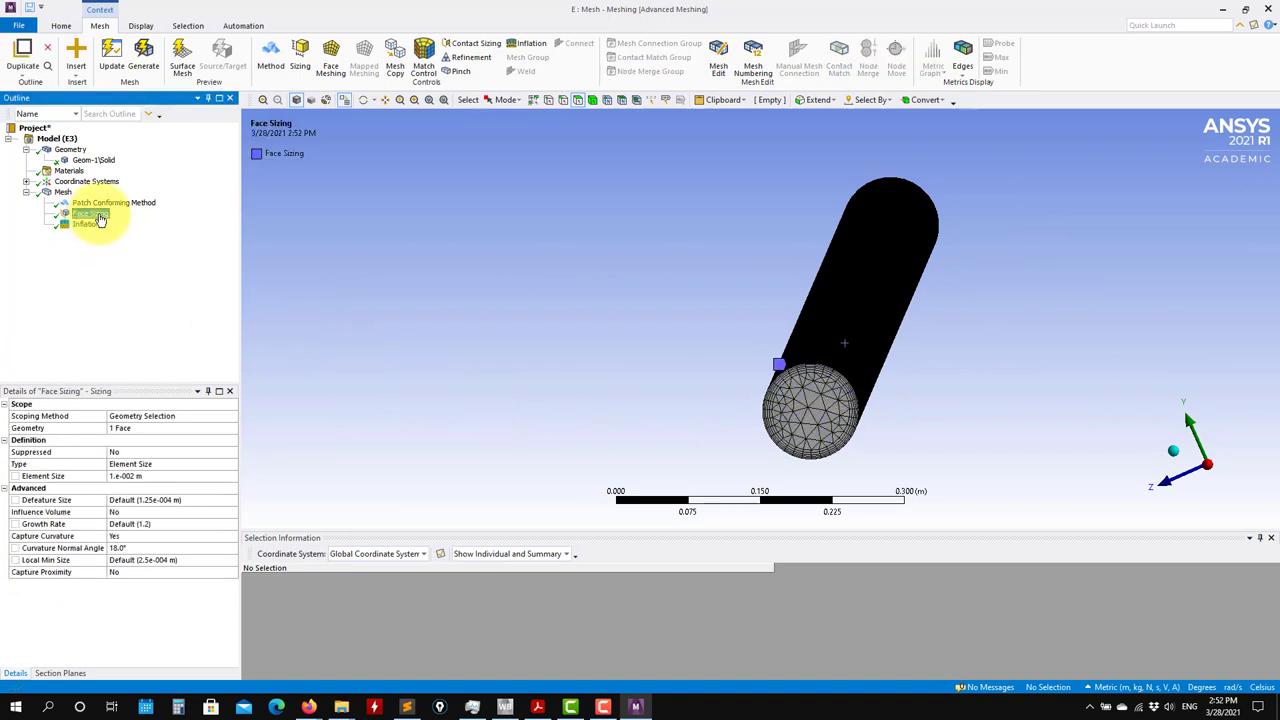
{"action": "left_click", "coordinate": [185, 558]}
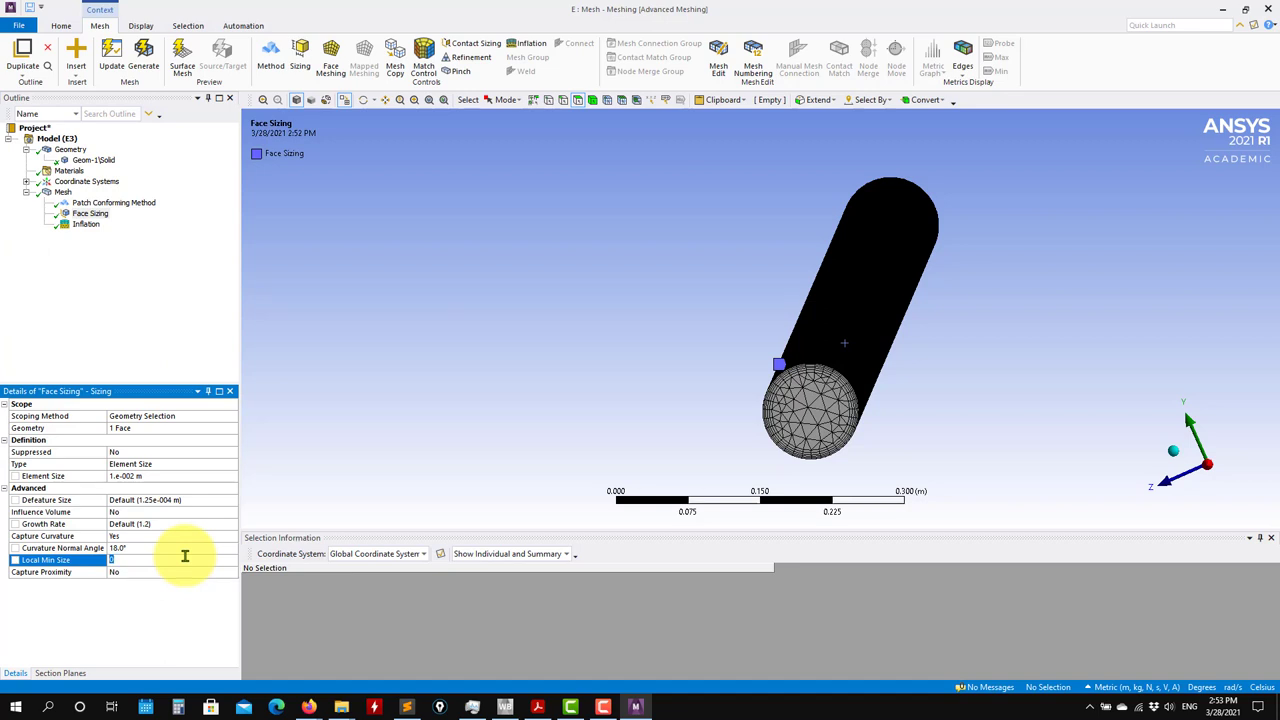
{"action": "left_click", "coordinate": [100, 202]}
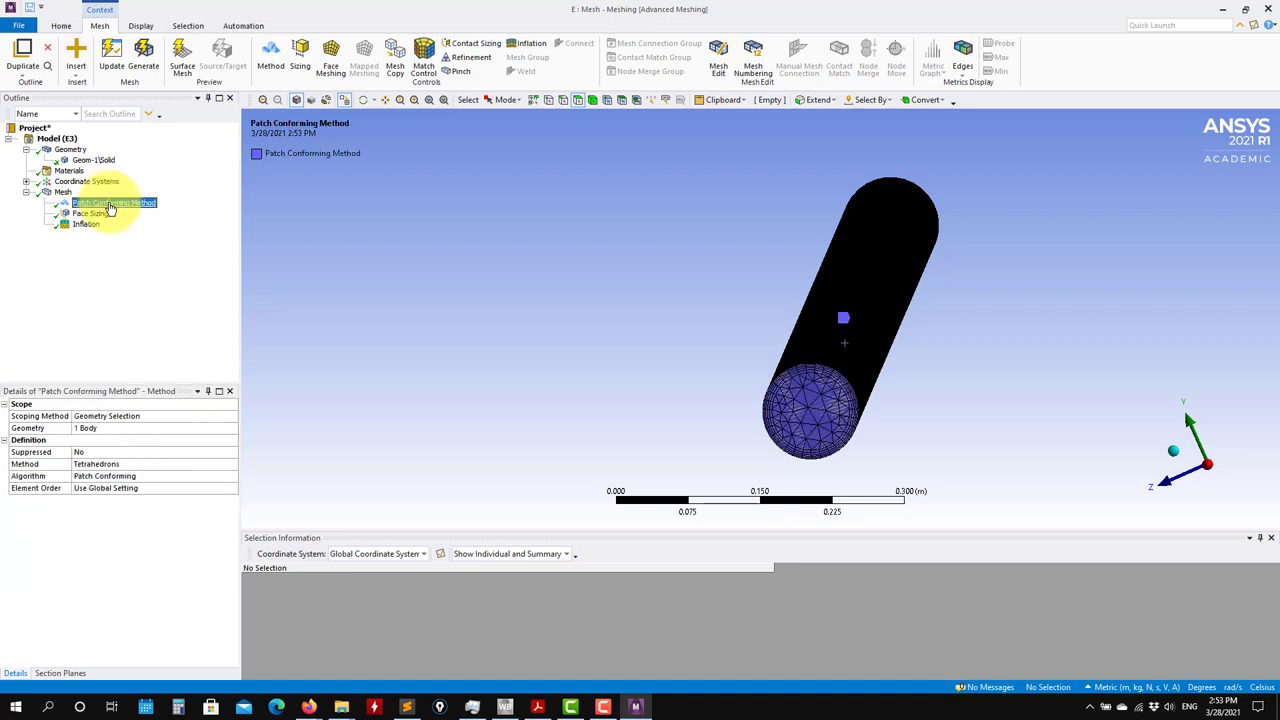
{"action": "left_click", "coordinate": [64, 192]}
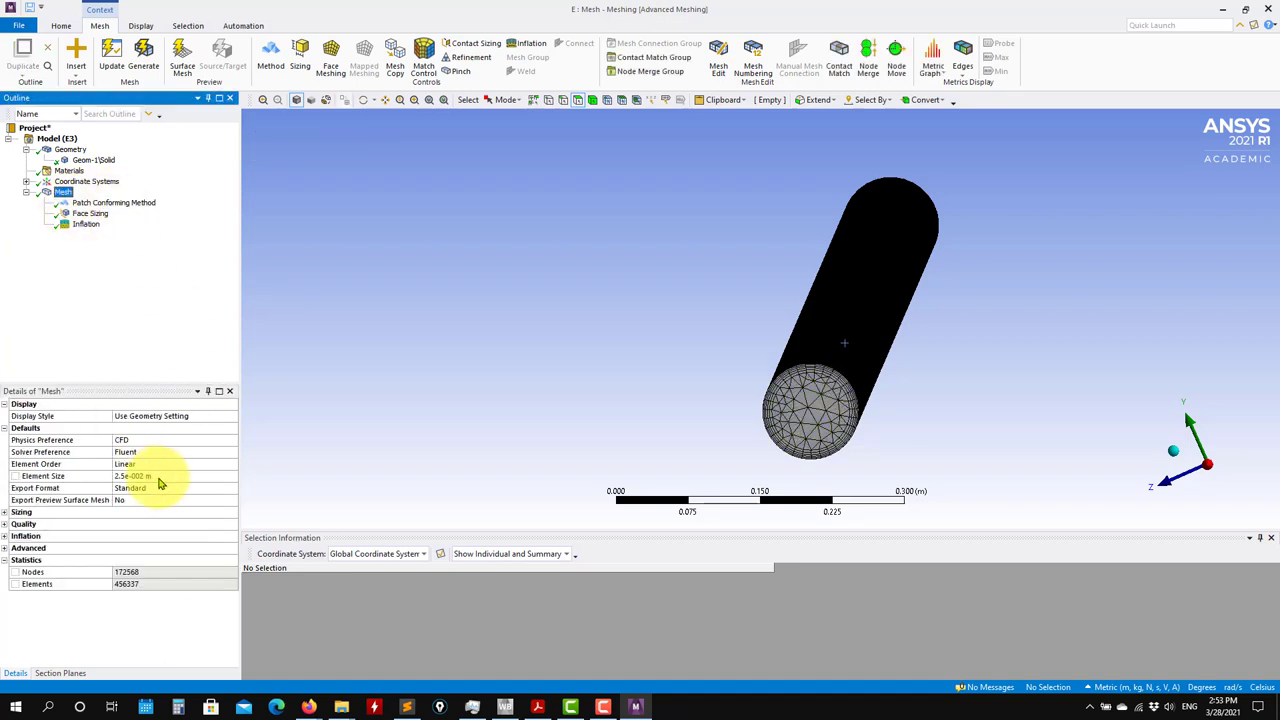
{"action": "left_click", "coordinate": [158, 477]}
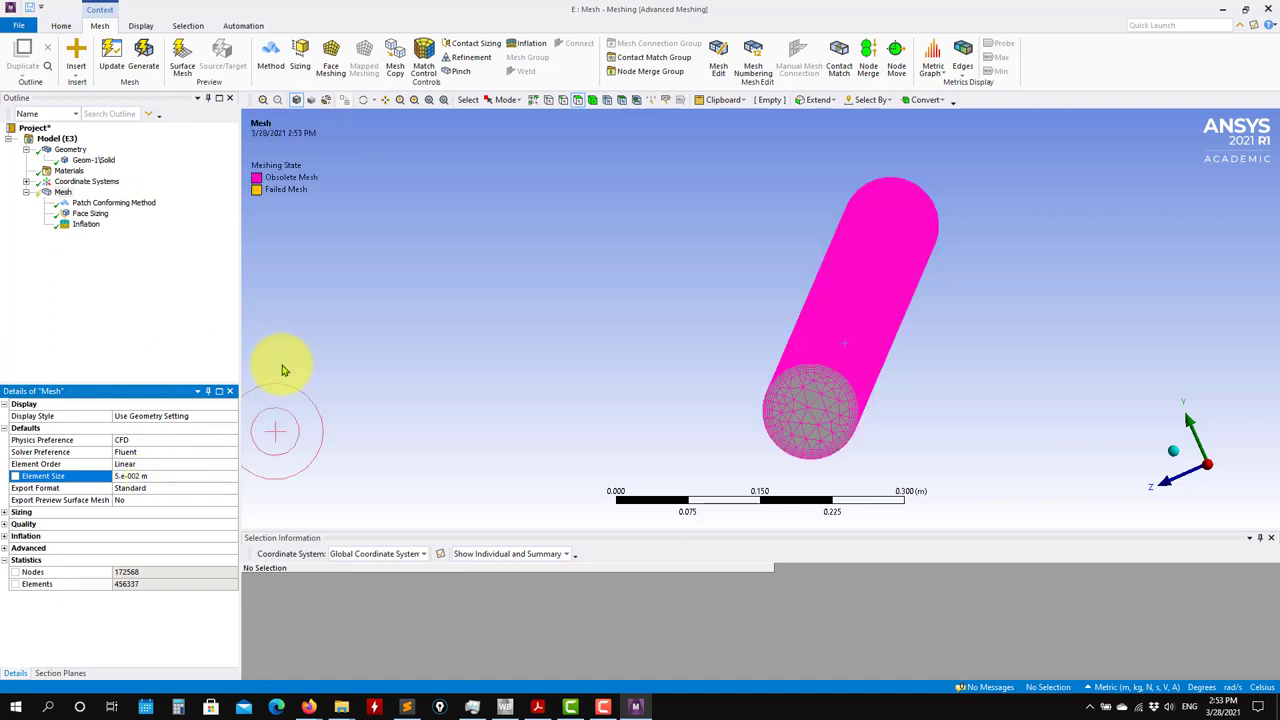
Set face sizing to 0.05 m with Capture Curvature off, and regenerate the mesh.
{"action": "left_click", "coordinate": [100, 202]}
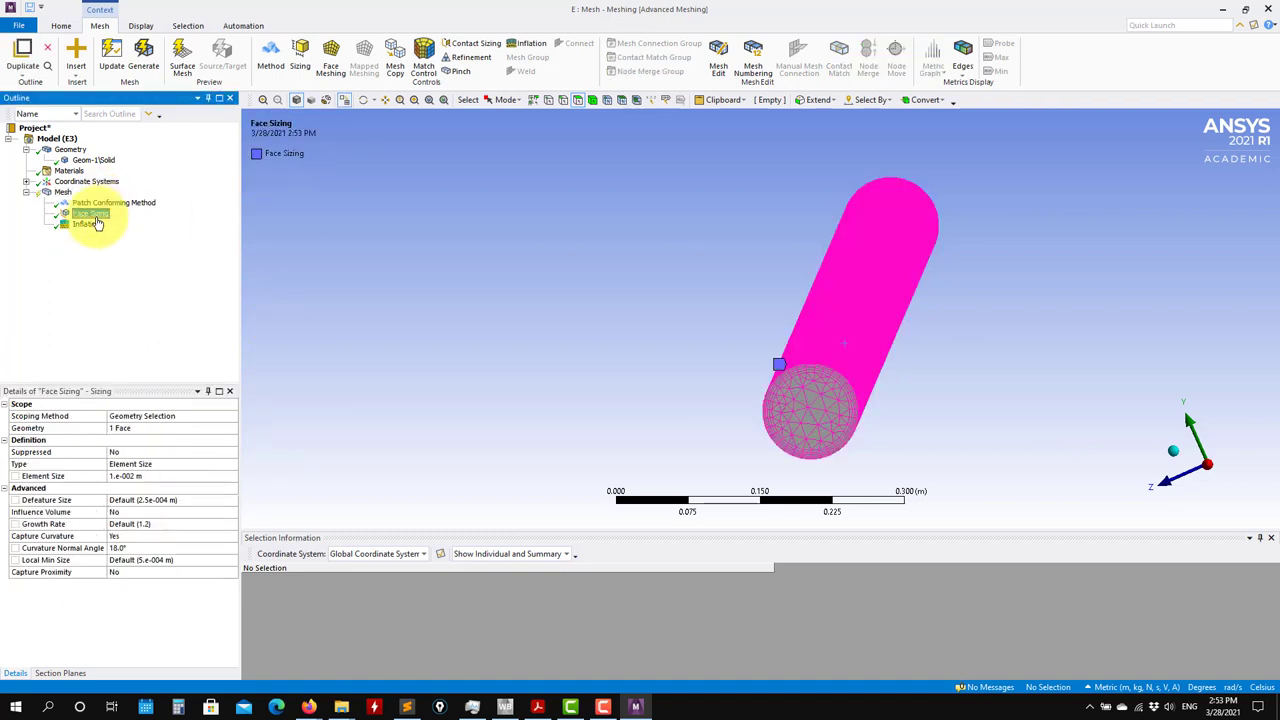
{"action": "left_click", "coordinate": [160, 477]}
{"action": "type", "text": "5"}
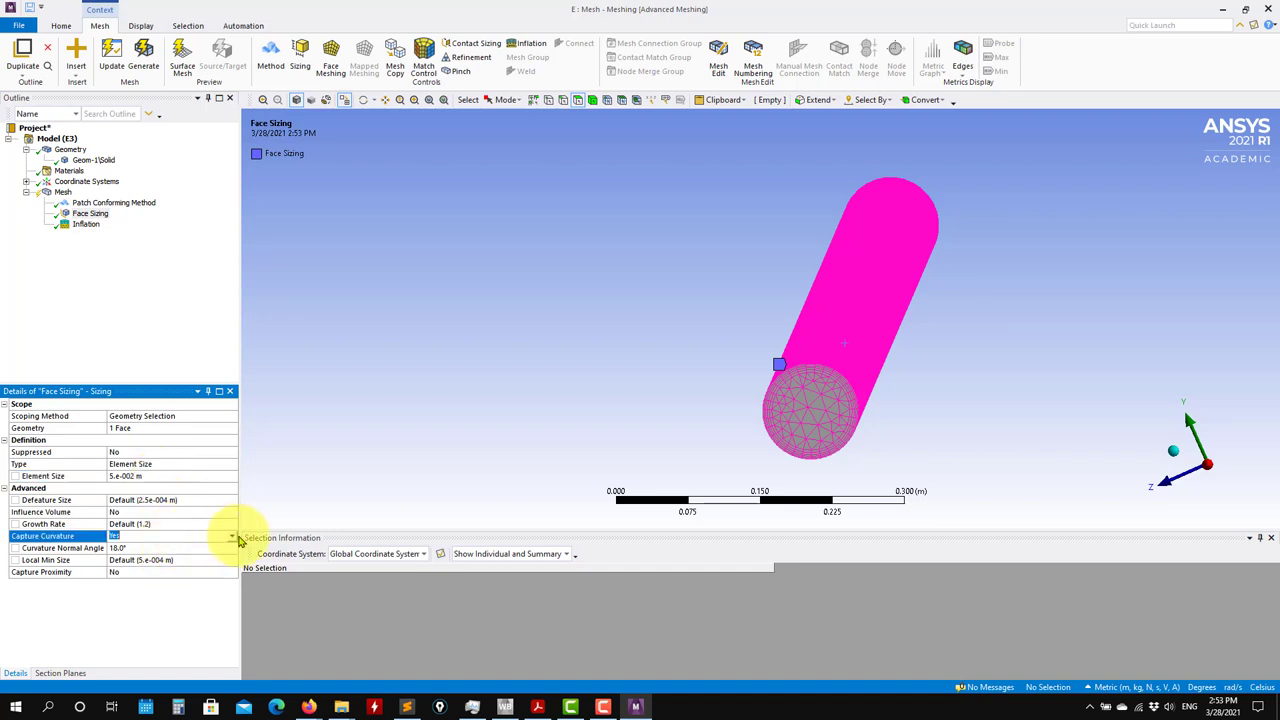
{"action": "left_click", "coordinate": [233, 538]}
{"action": "left_click", "coordinate": [172, 557]}
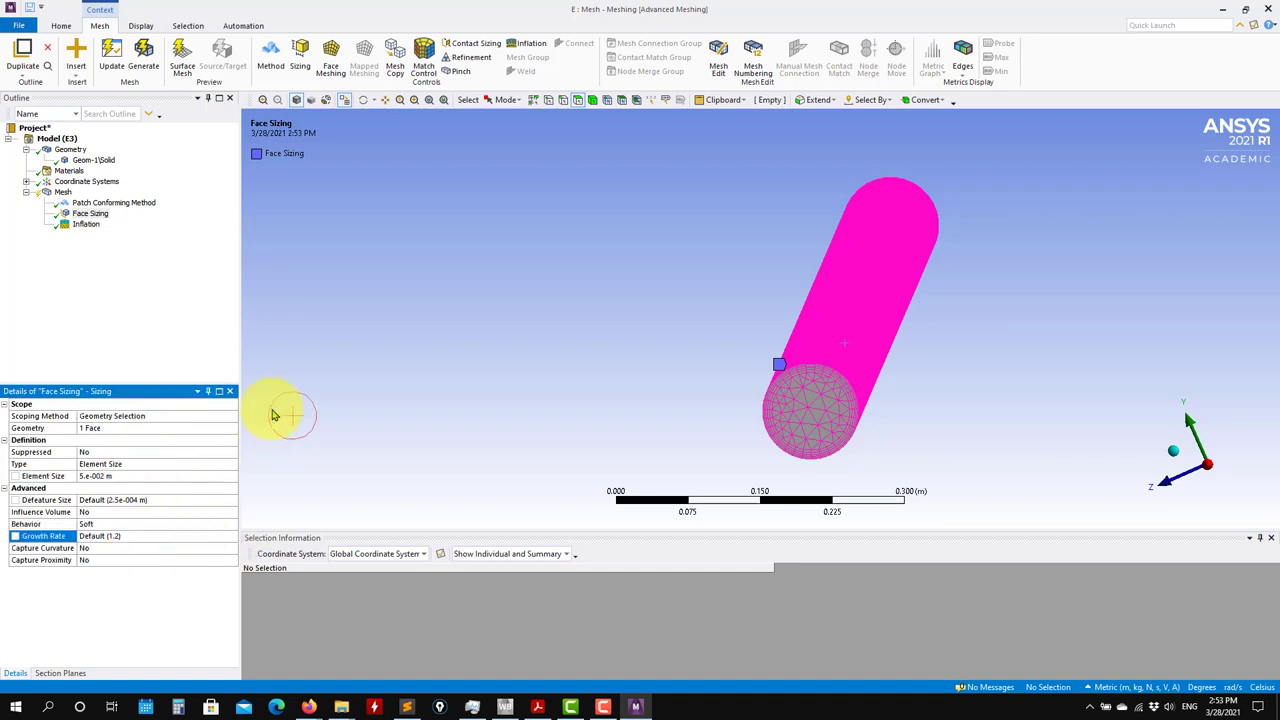
{"action": "left_click", "coordinate": [128, 73]}
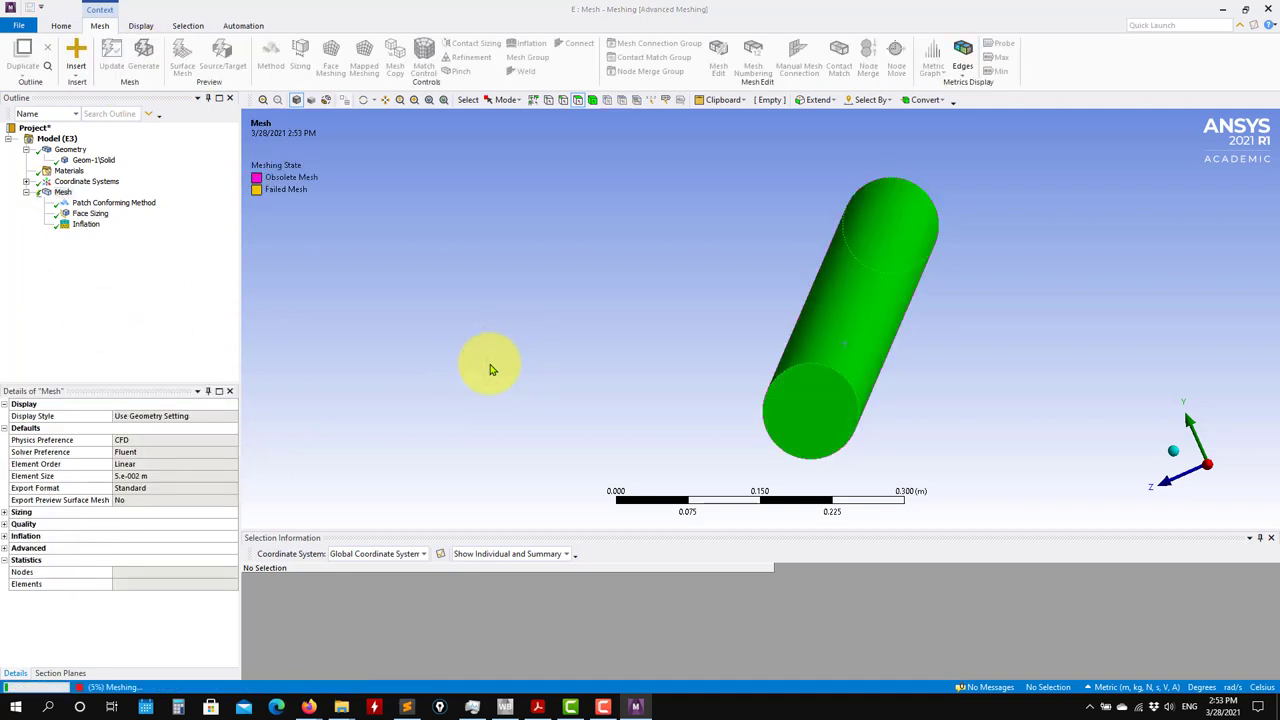
Read the coarse mesh statistics (8,223 nodes, 17,399 elements) and orbit and zoom to inspect the pipe's triangles.
{"action": "key", "text": "Down"}
{"action": "key", "text": "Down"}
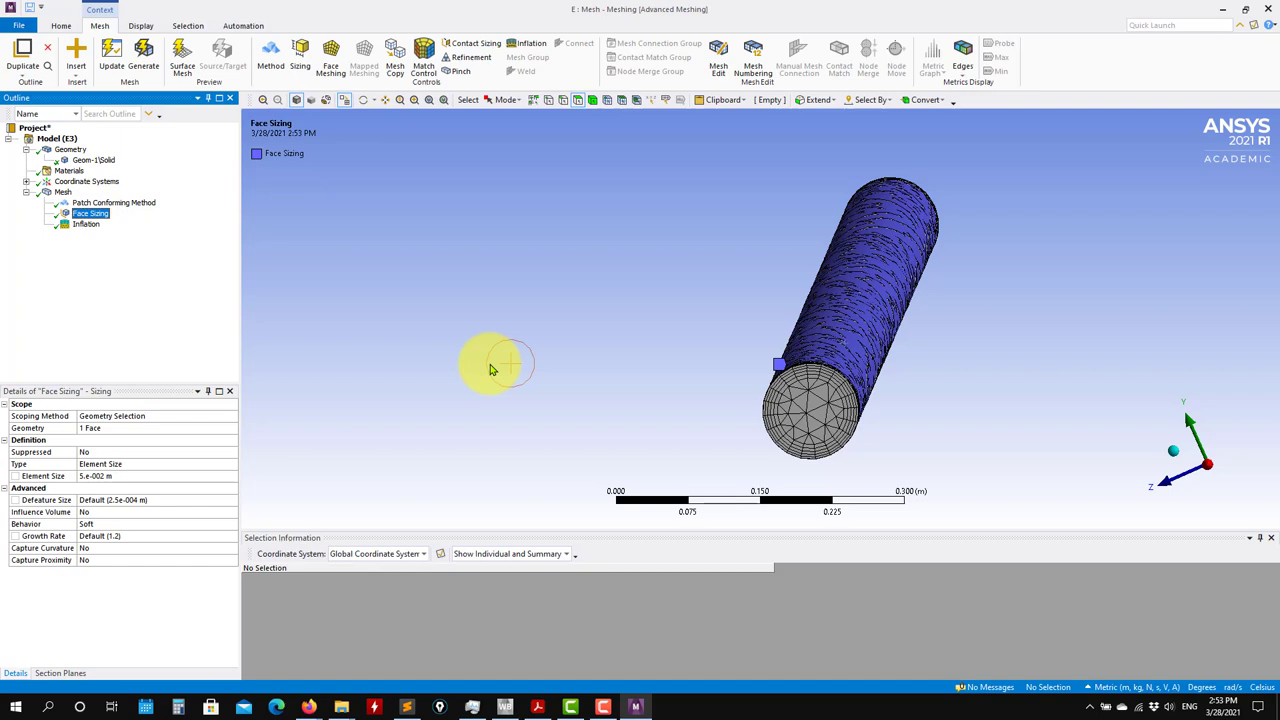
{"action": "scroll", "coordinate": [857, 400], "scroll_direction": "up", "scroll_amount": 3}
{"action": "scroll", "coordinate": [863, 429], "scroll_direction": "up", "scroll_amount": 2}
{"action": "middle_click_drag", "start_coordinate": [863, 429], "coordinate": [757, 380]}
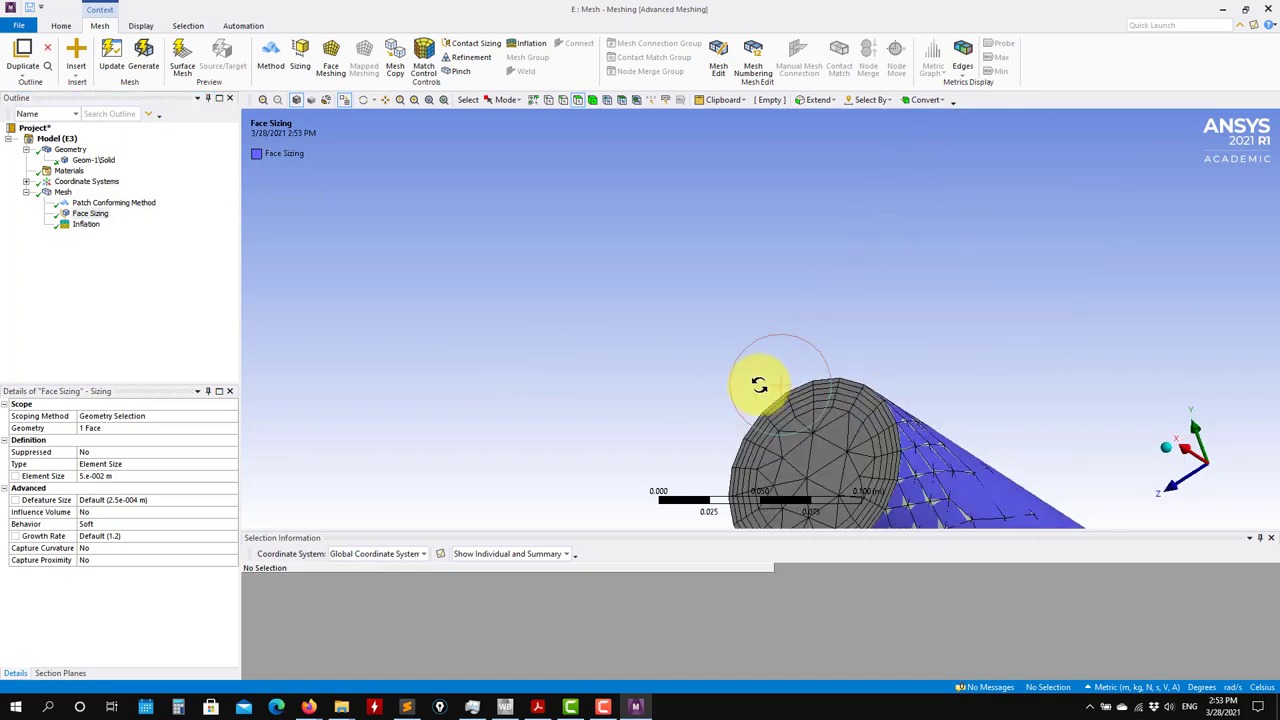
{"action": "left_click", "coordinate": [62, 192]}
{"action": "mouse_move", "coordinate": [403, 274]}
{"action": "middle_mouse_down"}
{"action": "mouse_move", "coordinate": [500, 177]}
{"action": "mouse_move", "coordinate": [586, 334]}
{"action": "mouse_move", "coordinate": [897, 278]}
{"action": "middle_mouse_up"}
{"action": "mouse_move", "coordinate": [1057, 171]}
{"action": "middle_mouse_down"}
{"action": "mouse_move", "coordinate": [634, 386]}
{"action": "mouse_move", "coordinate": [1029, 263]}
{"action": "middle_mouse_up"}
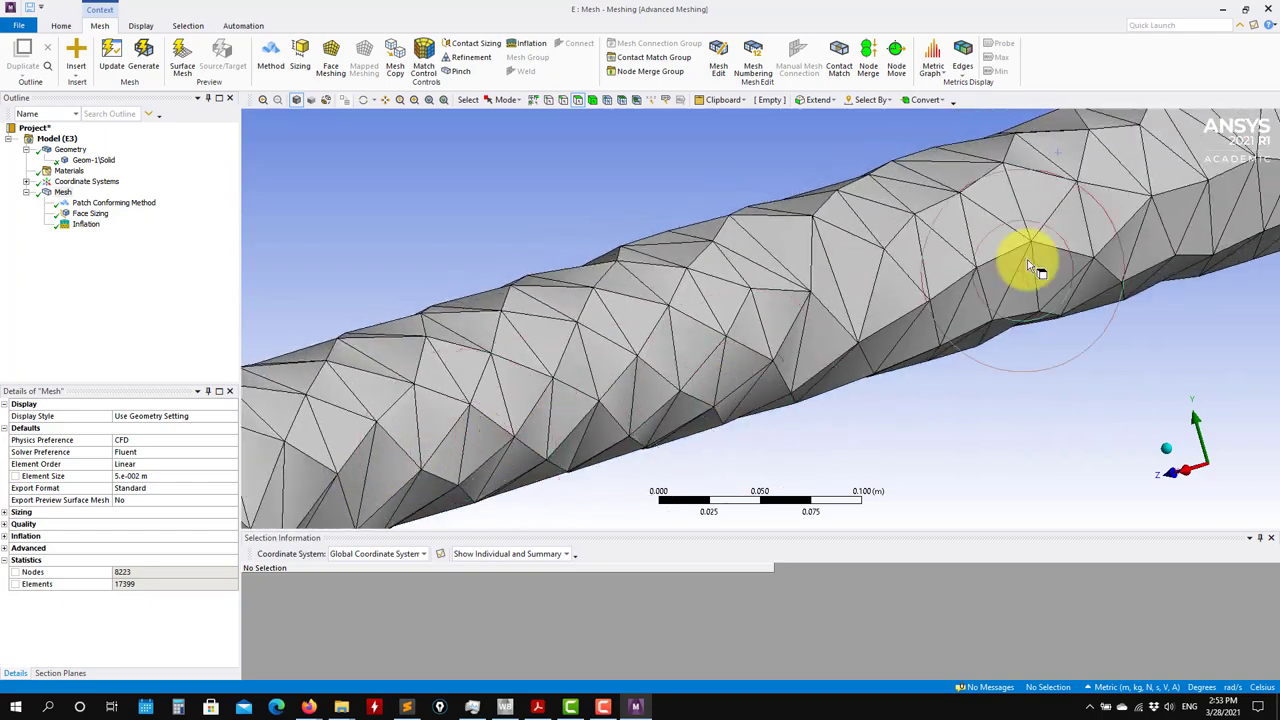
{"action": "mouse_move", "coordinate": [812, 383]}
{"action": "middle_mouse_down"}
{"action": "mouse_move", "coordinate": [929, 363]}
{"action": "mouse_move", "coordinate": [892, 365]}
{"action": "mouse_move", "coordinate": [857, 400]}
{"action": "mouse_move", "coordinate": [771, 380]}
{"action": "mouse_move", "coordinate": [536, 377]}
{"action": "mouse_move", "coordinate": [740, 363]}
{"action": "mouse_move", "coordinate": [453, 362]}
{"action": "mouse_move", "coordinate": [809, 363]}
{"action": "mouse_move", "coordinate": [826, 349]}
{"action": "middle_mouse_up"}
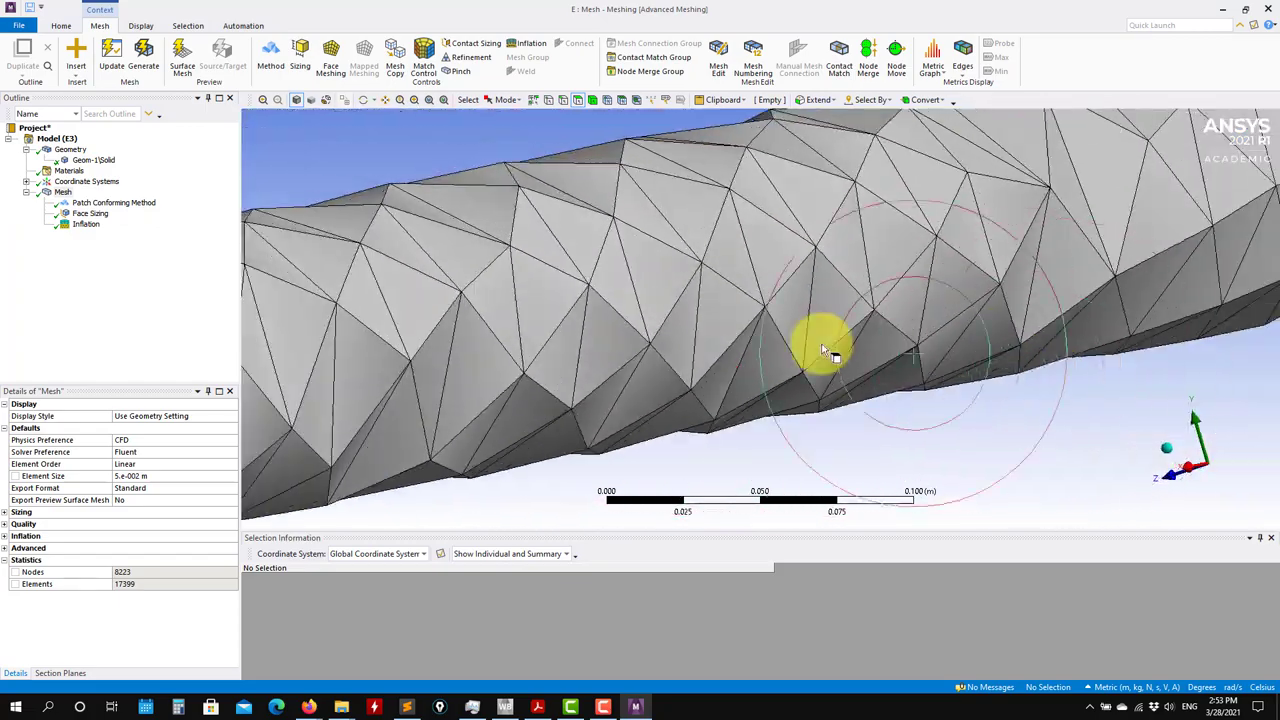
{"action": "mouse_move", "coordinate": [553, 262]}
{"action": "middle_mouse_down"}
{"action": "mouse_move", "coordinate": [514, 371]}
{"action": "mouse_move", "coordinate": [620, 374]}
{"action": "mouse_move", "coordinate": [589, 394]}
{"action": "mouse_move", "coordinate": [600, 240]}
{"action": "mouse_move", "coordinate": [523, 320]}
{"action": "mouse_move", "coordinate": [543, 286]}
{"action": "mouse_move", "coordinate": [636, 298]}
{"action": "mouse_move", "coordinate": [600, 385]}
{"action": "middle_mouse_up"}
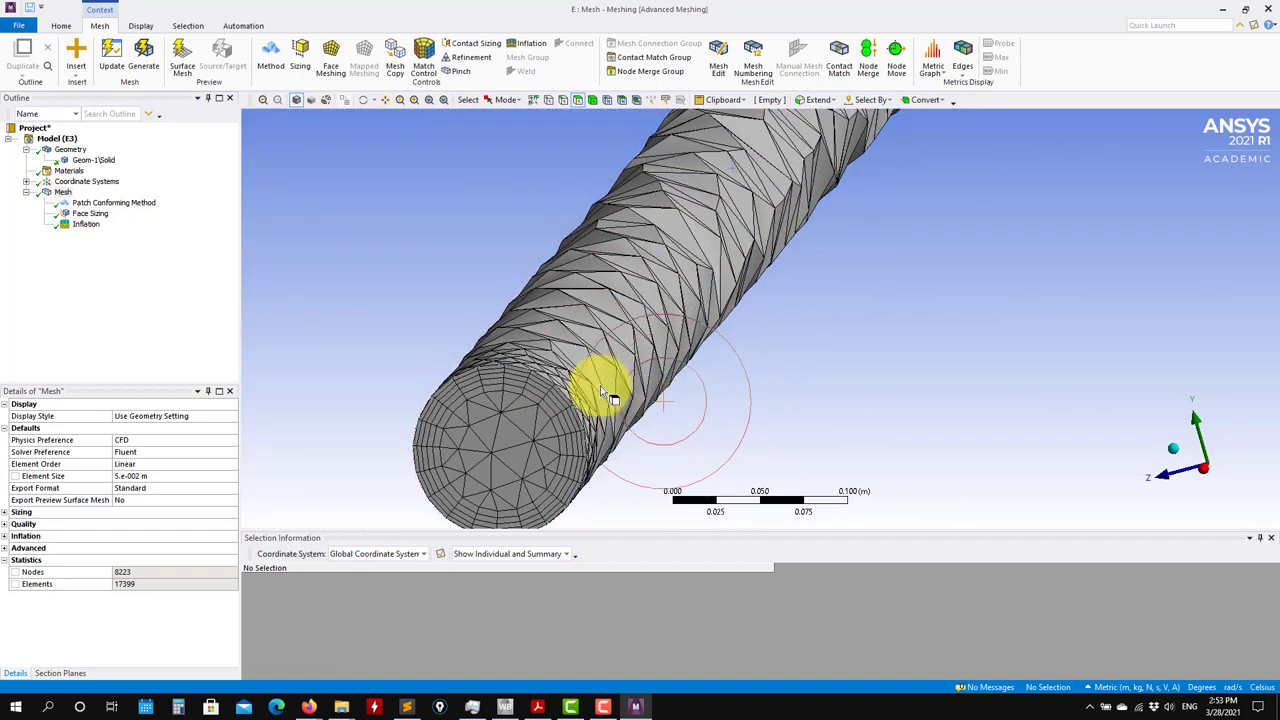
Change the global element size to 0.025 m and regenerate the mesh.
{"action": "left_click", "coordinate": [172, 478]}
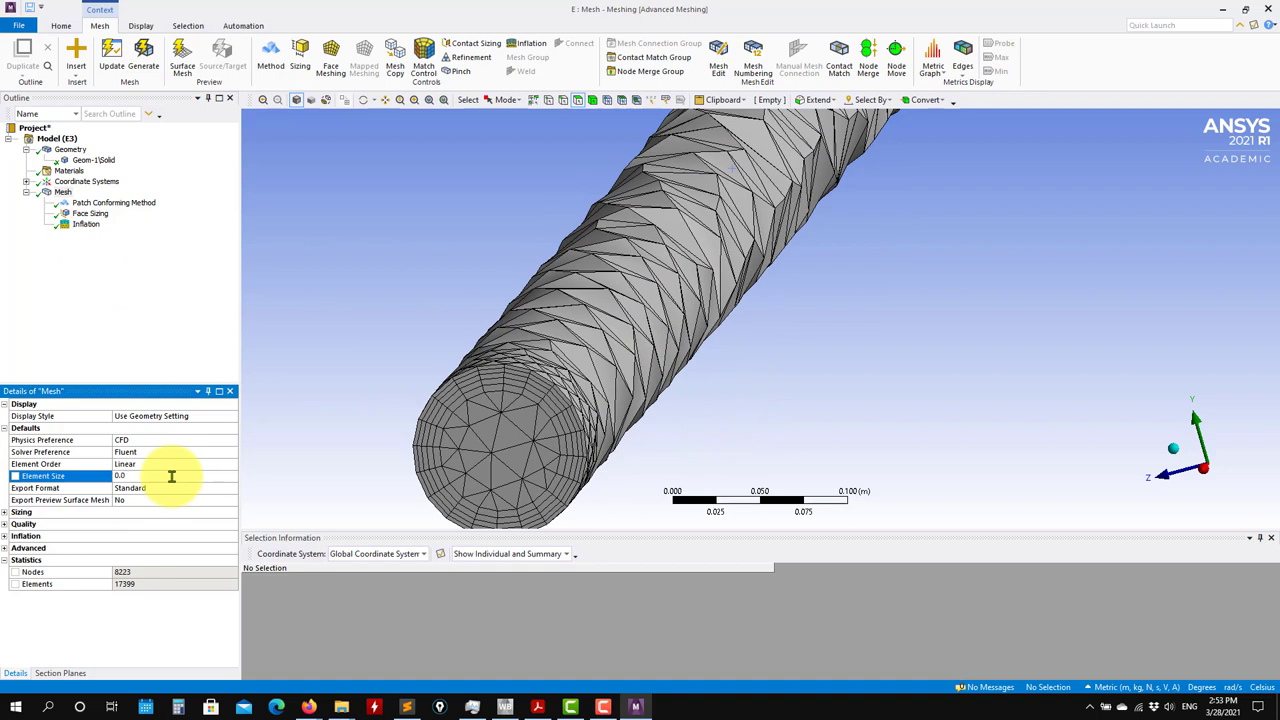
{"action": "type", "text": "2"}
{"action": "key", "text": "Return"}
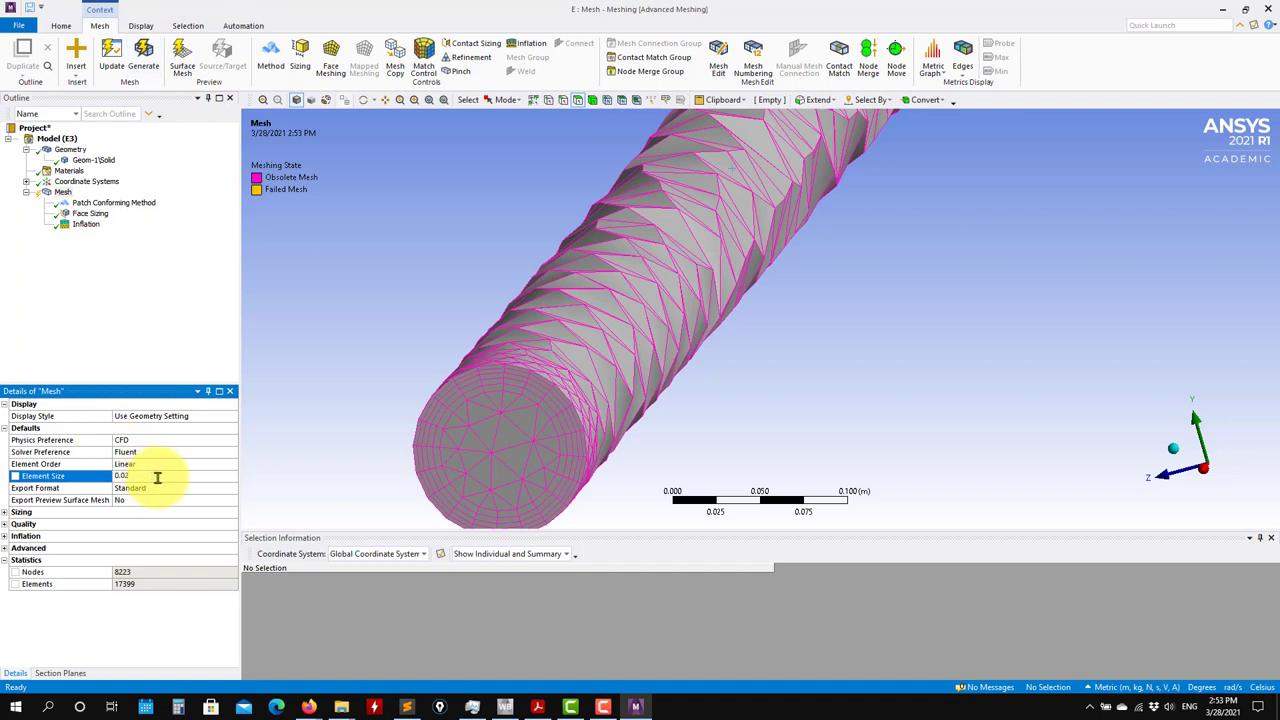
{"action": "left_click", "coordinate": [143, 58]}
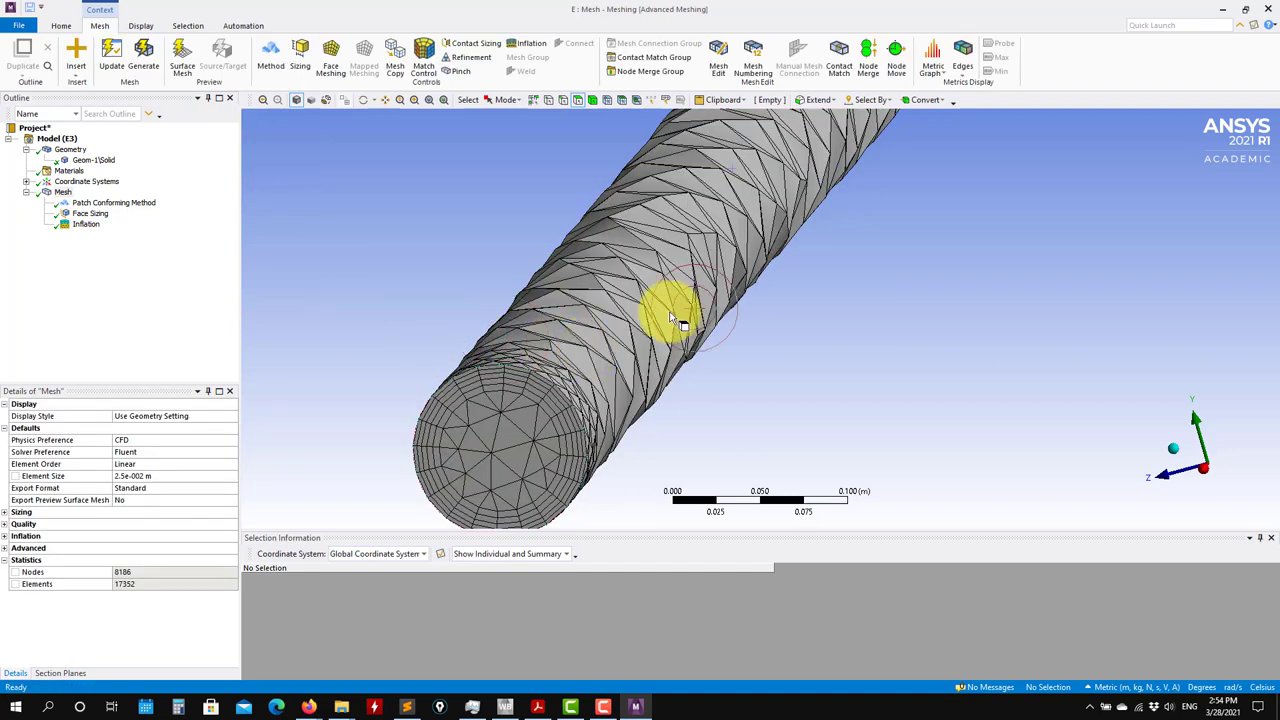
Lower the global element size further to 0.01 m and check the entered value.
{"action": "left_click", "coordinate": [171, 477]}
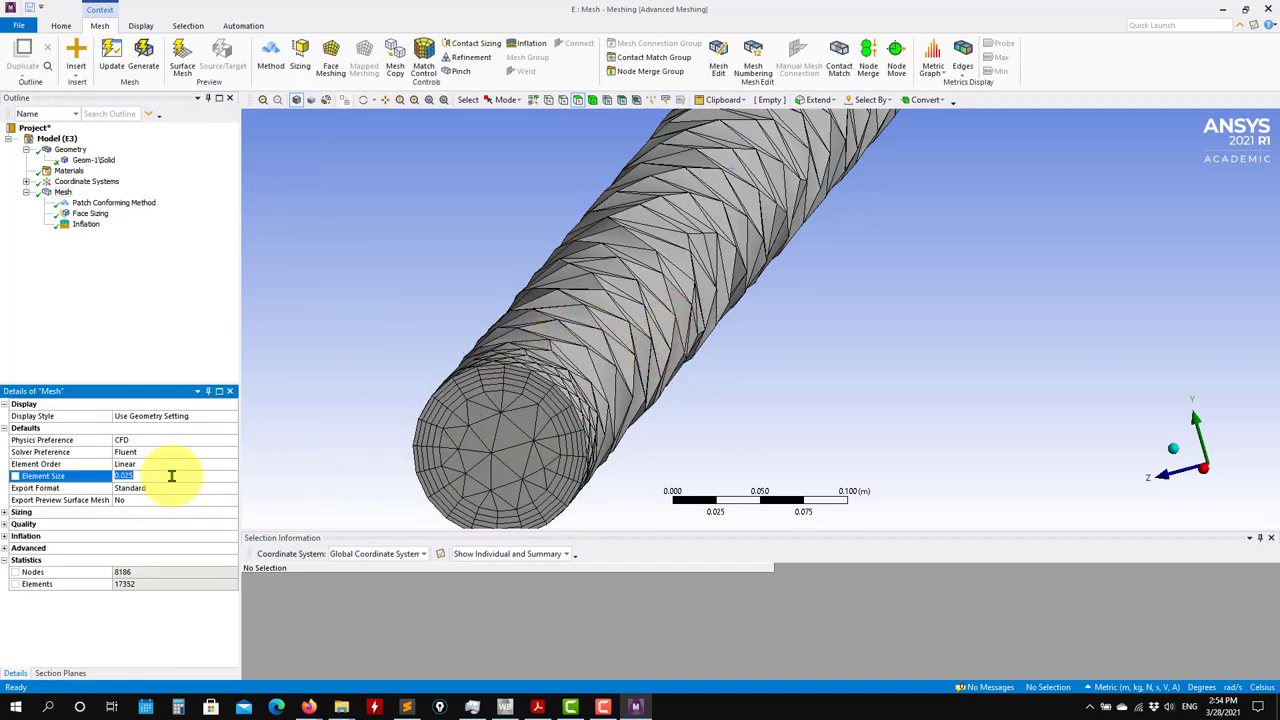
{"action": "key", "text": "Return"}
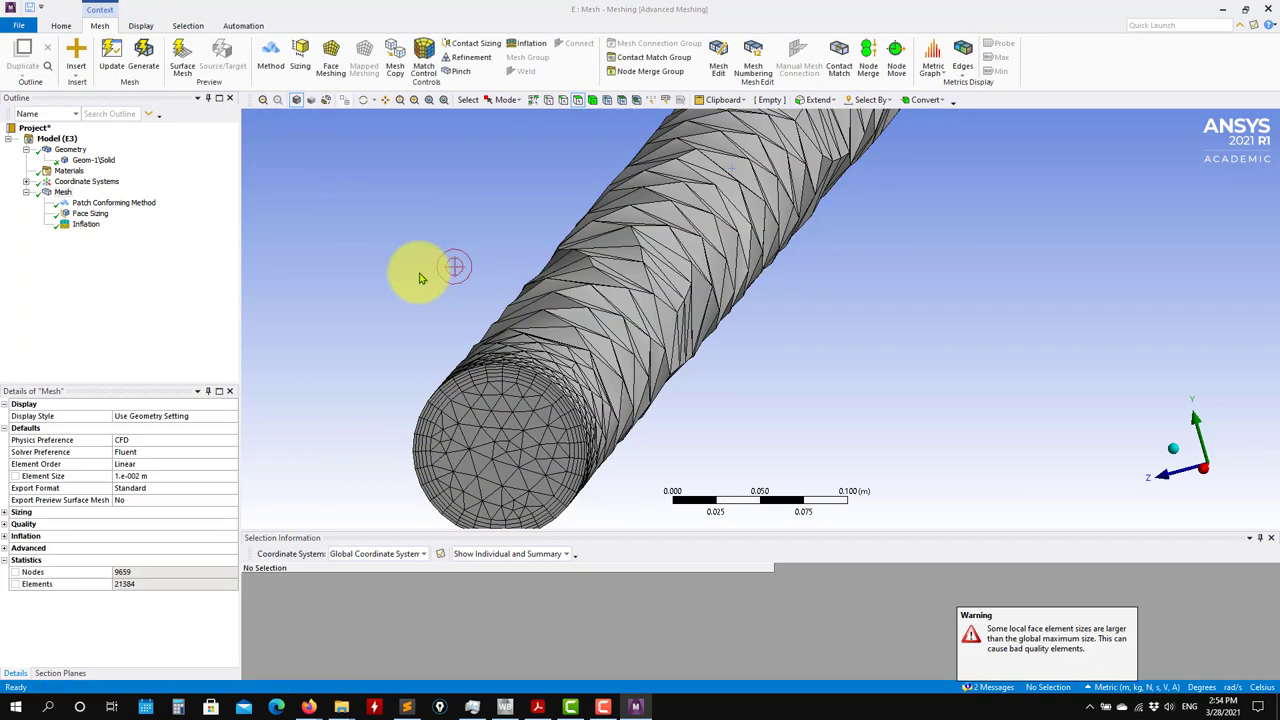
{"action": "left_click", "coordinate": [178, 475]}
{"action": "type", "text": "0.01"}
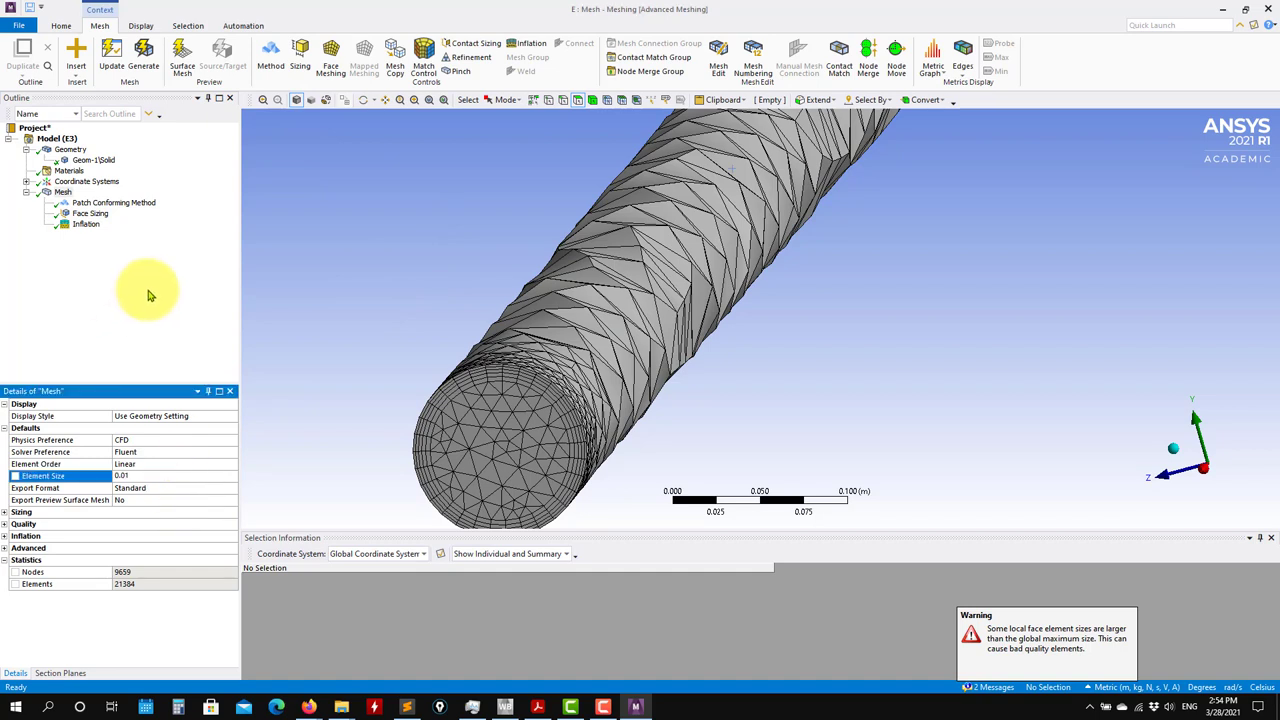
Set the face sizing element size to 0.01 m, generate, and show the meshing progress window.
{"action": "left_click", "coordinate": [89, 213]}
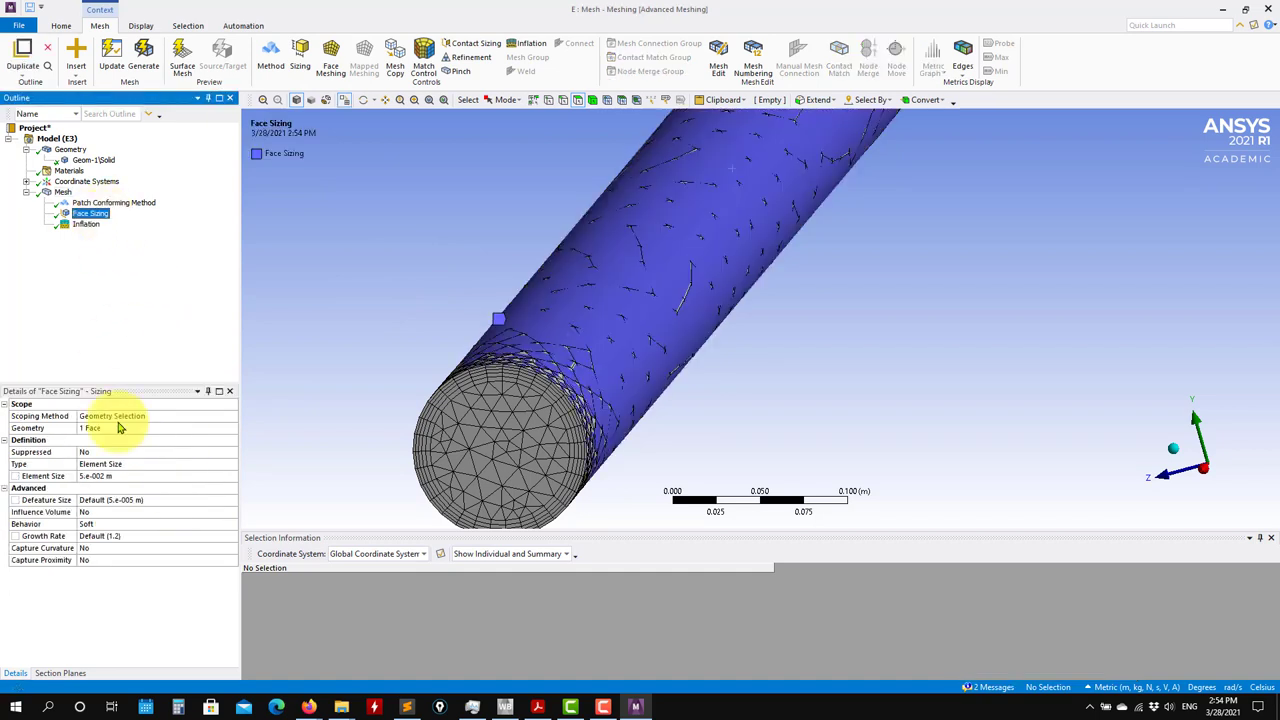
{"action": "left_click", "coordinate": [133, 476]}
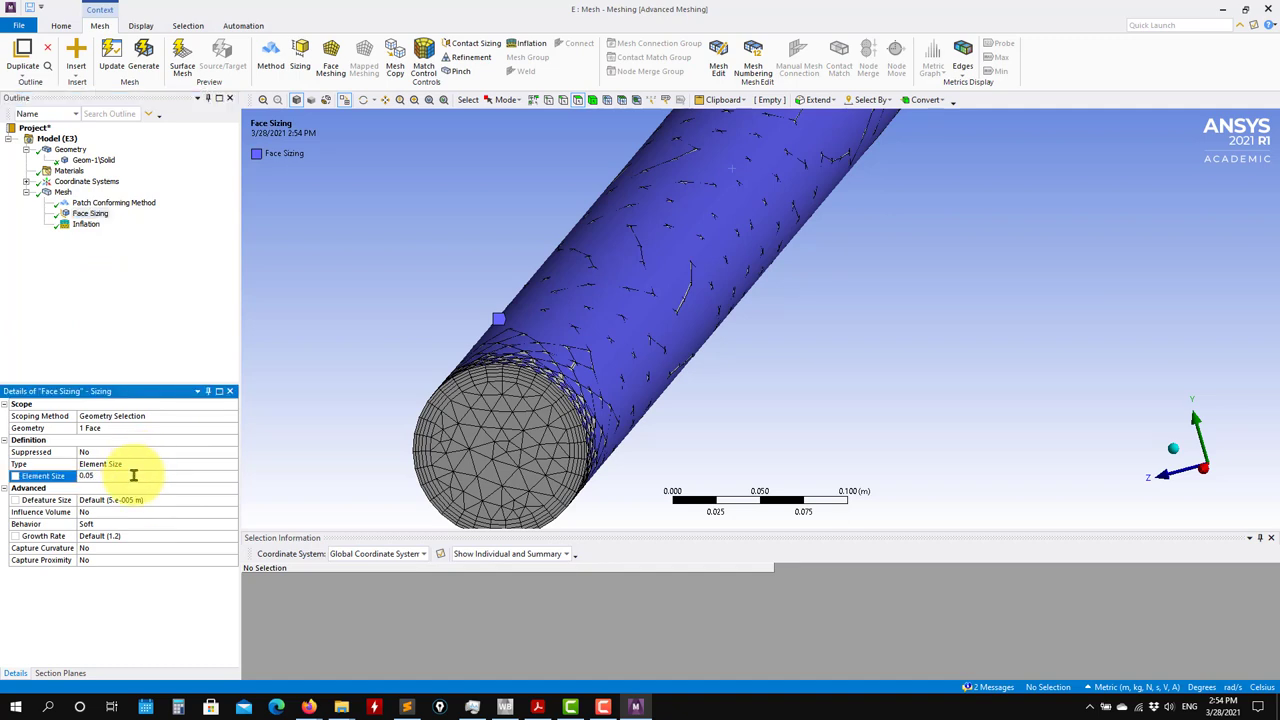
{"action": "key", "text": "Return"}
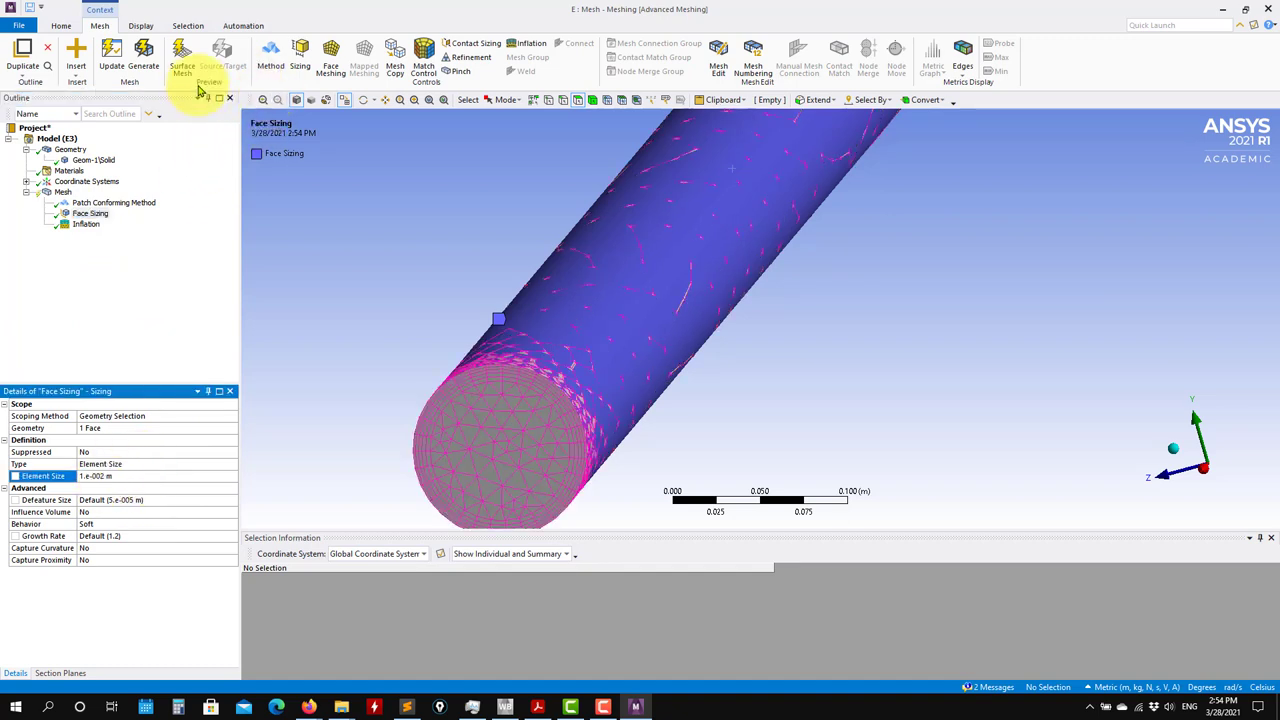
{"action": "left_click", "coordinate": [156, 64]}
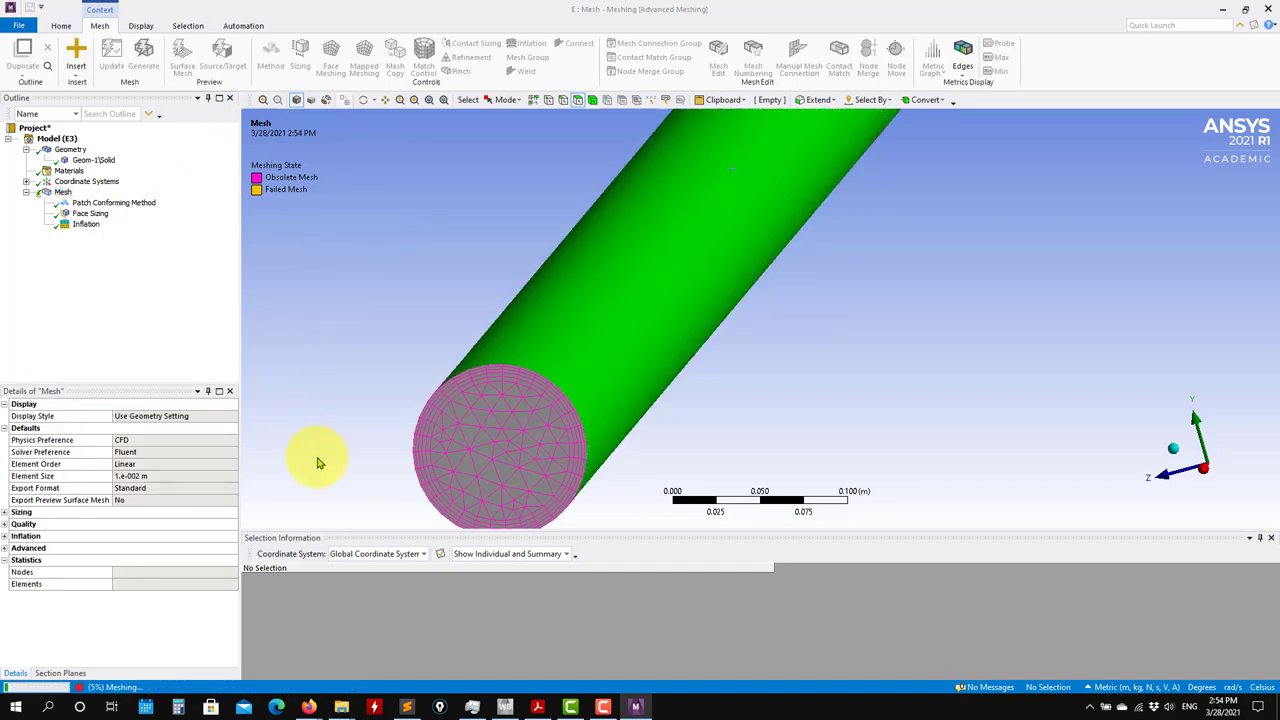
{"action": "left_click", "coordinate": [100, 687]}
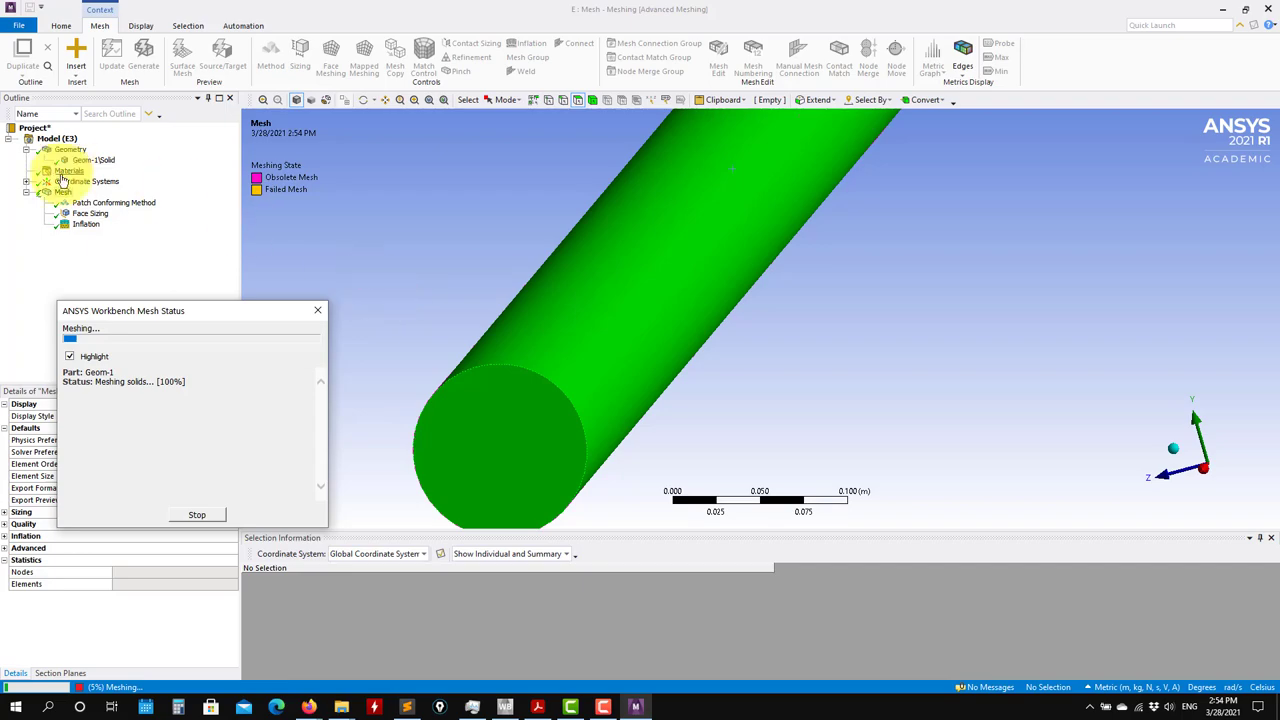
Check the fine mesh statistics (184,382 nodes, 485,122 elements) and orbit around the pipe.
{"action": "left_click", "coordinate": [88, 213]}
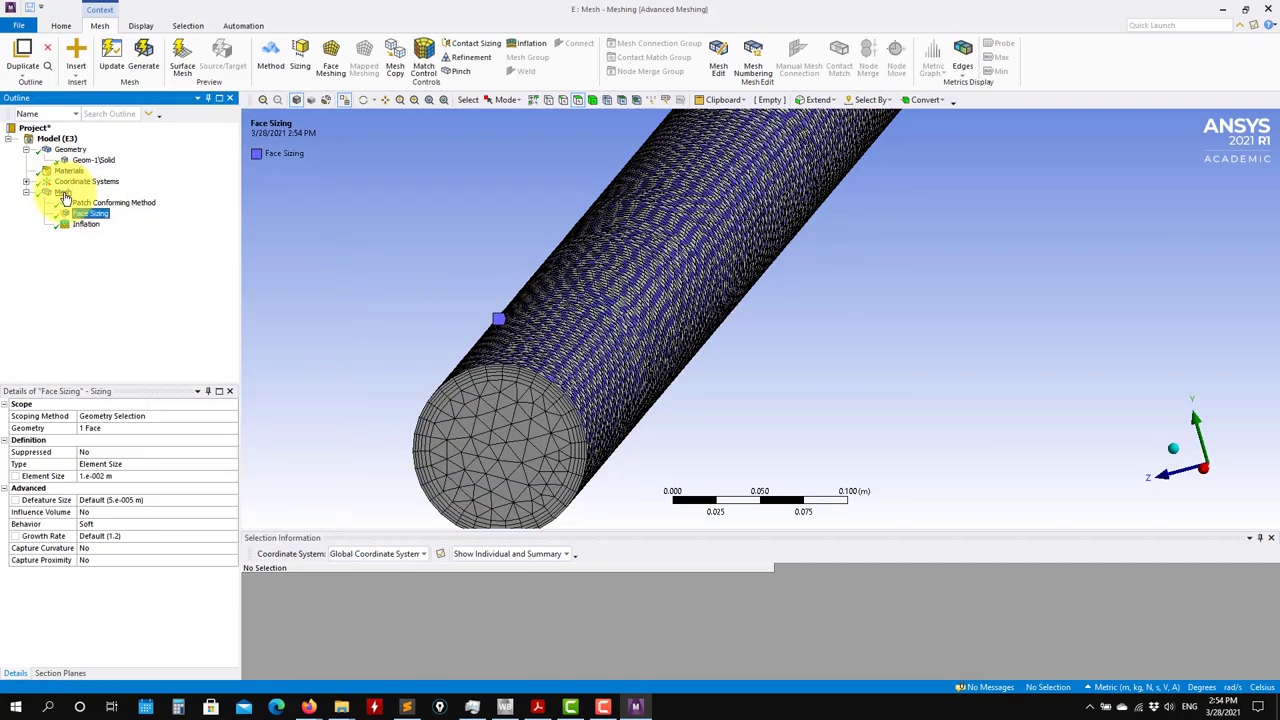
{"action": "left_click", "coordinate": [60, 192]}
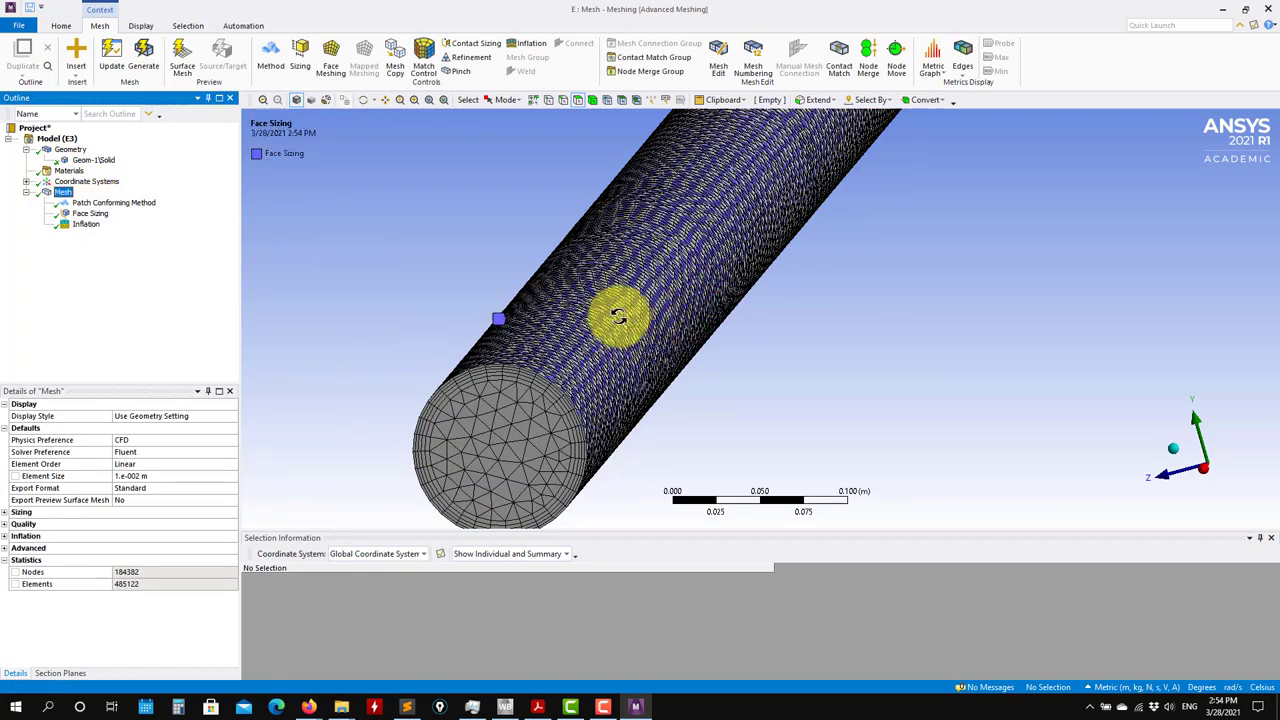
{"action": "mouse_move", "coordinate": [608, 309]}
{"action": "middle_mouse_down"}
{"action": "mouse_move", "coordinate": [443, 309]}
{"action": "mouse_move", "coordinate": [643, 303]}
{"action": "middle_mouse_up"}
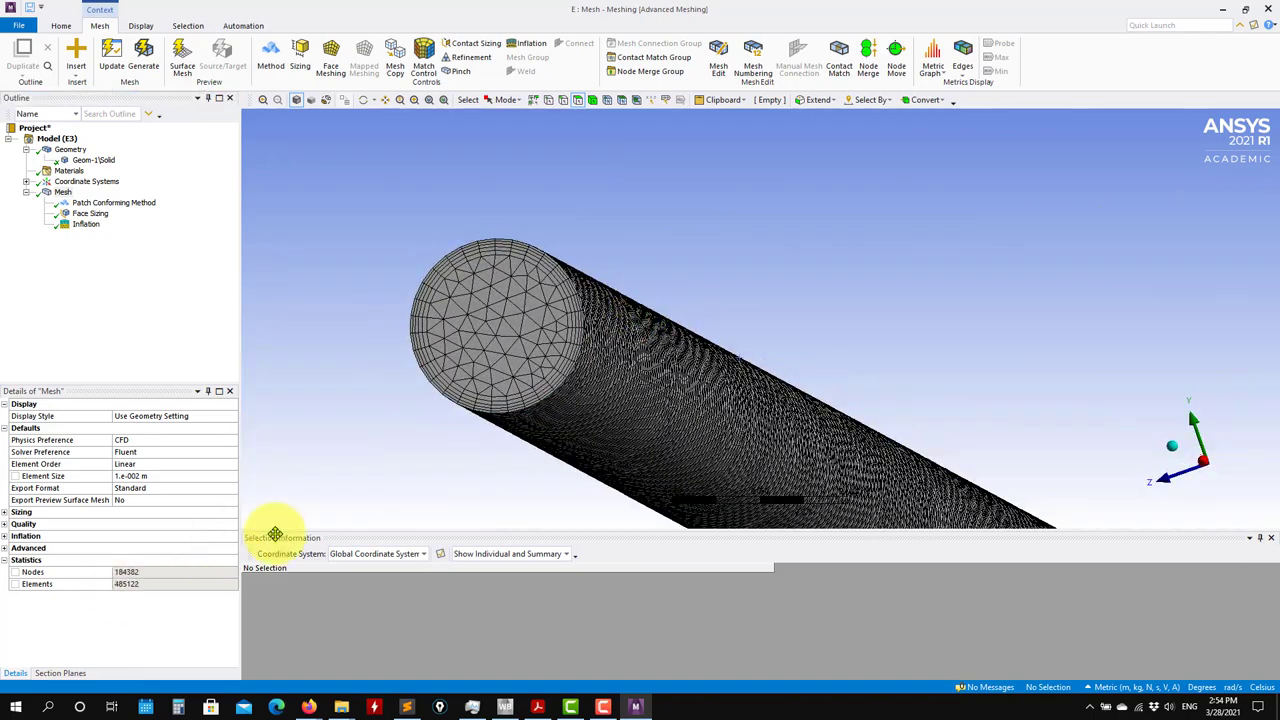
{"action": "mouse_move", "coordinate": [486, 371]}
{"action": "middle_mouse_down"}
{"action": "mouse_move", "coordinate": [463, 377]}
{"action": "mouse_move", "coordinate": [571, 286]}
{"action": "middle_mouse_up"}
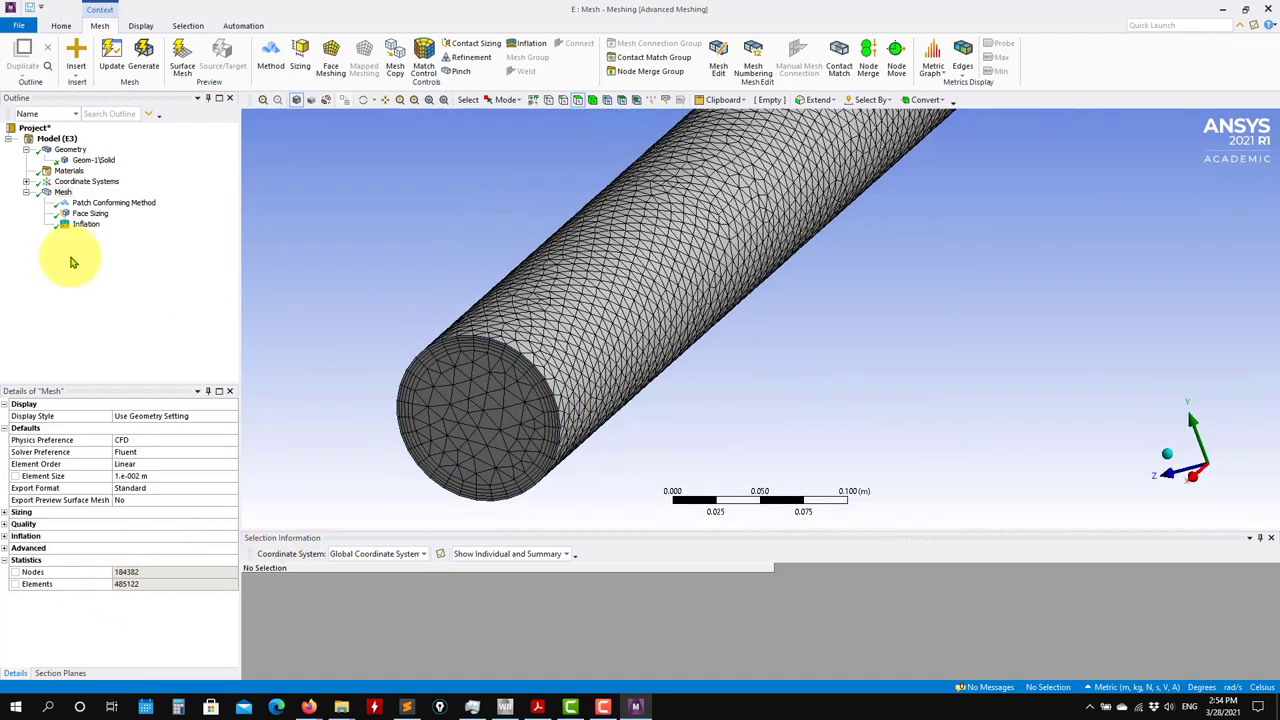
Switch face sizing Capture Curvature to Yes, then back to No.
{"action": "left_click", "coordinate": [90, 213]}
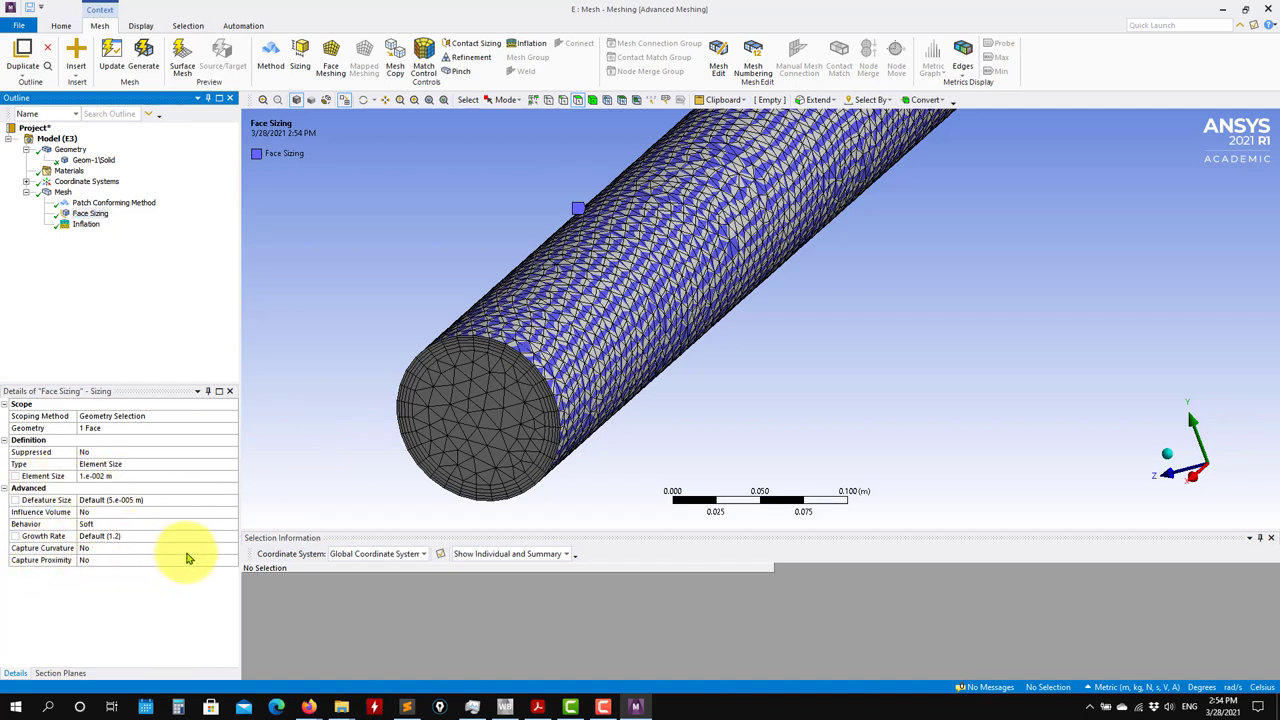
{"action": "left_click", "coordinate": [229, 549]}
{"action": "left_click", "coordinate": [107, 572]}
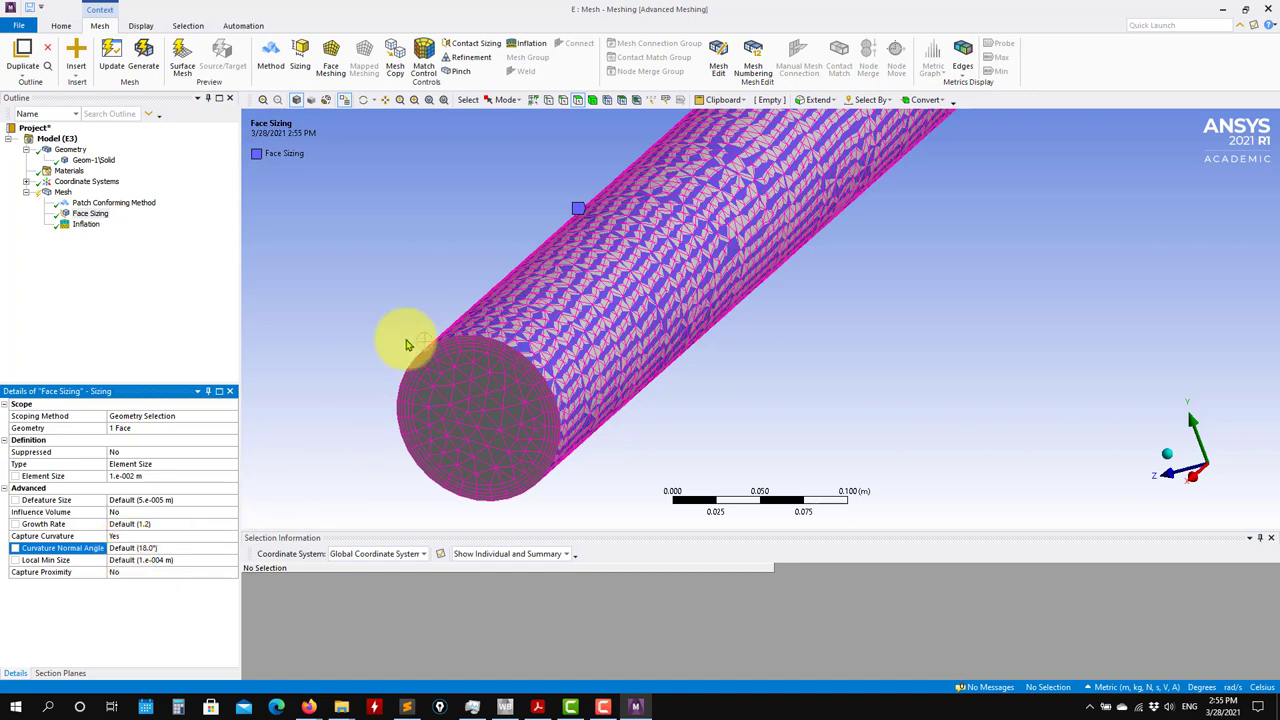
{"action": "left_click", "coordinate": [232, 537]}
{"action": "left_click", "coordinate": [129, 551]}
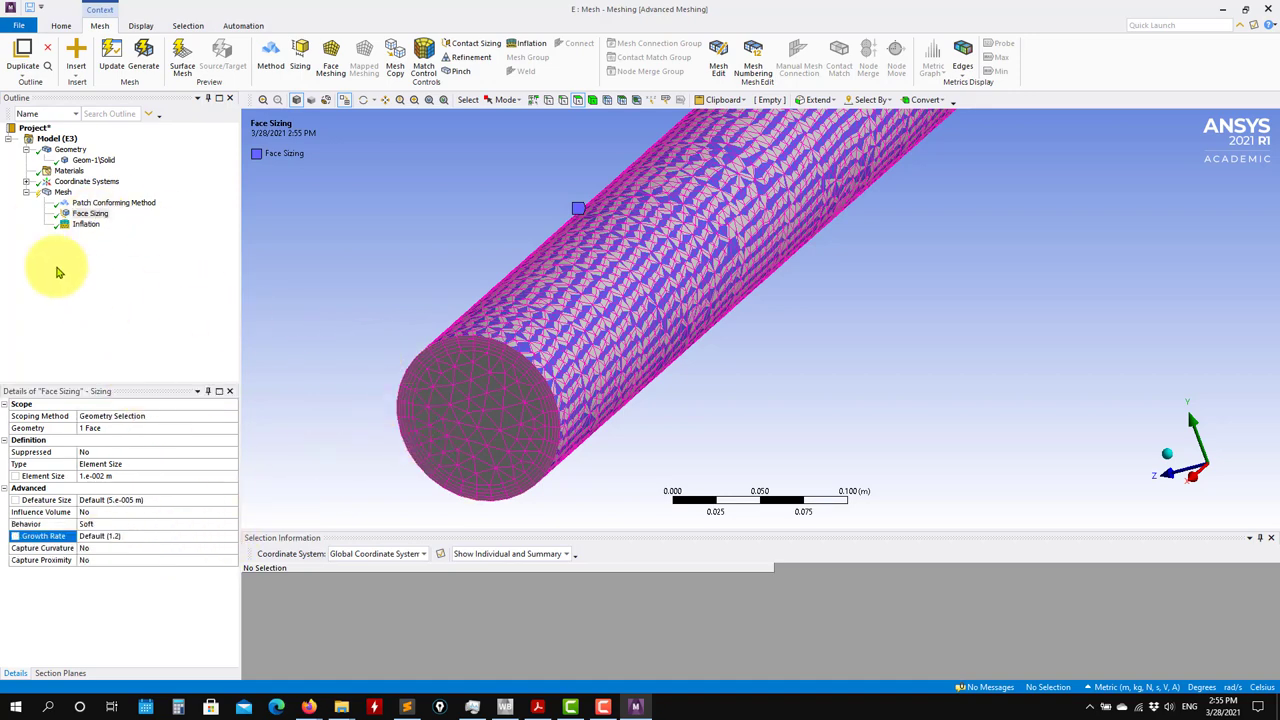
{"action": "left_click", "coordinate": [66, 193]}
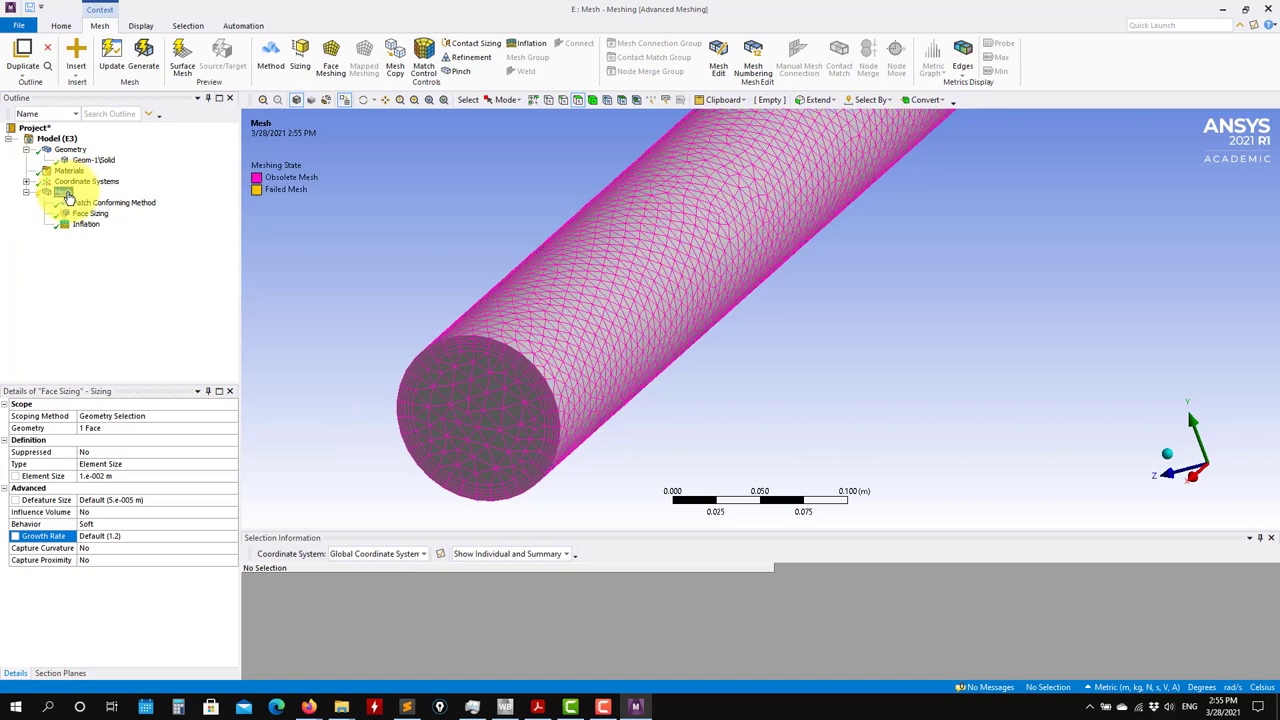
Clear the previously generated pipe mesh and start a fresh mesh generation.
{"action": "right_click", "coordinate": [66, 193]}
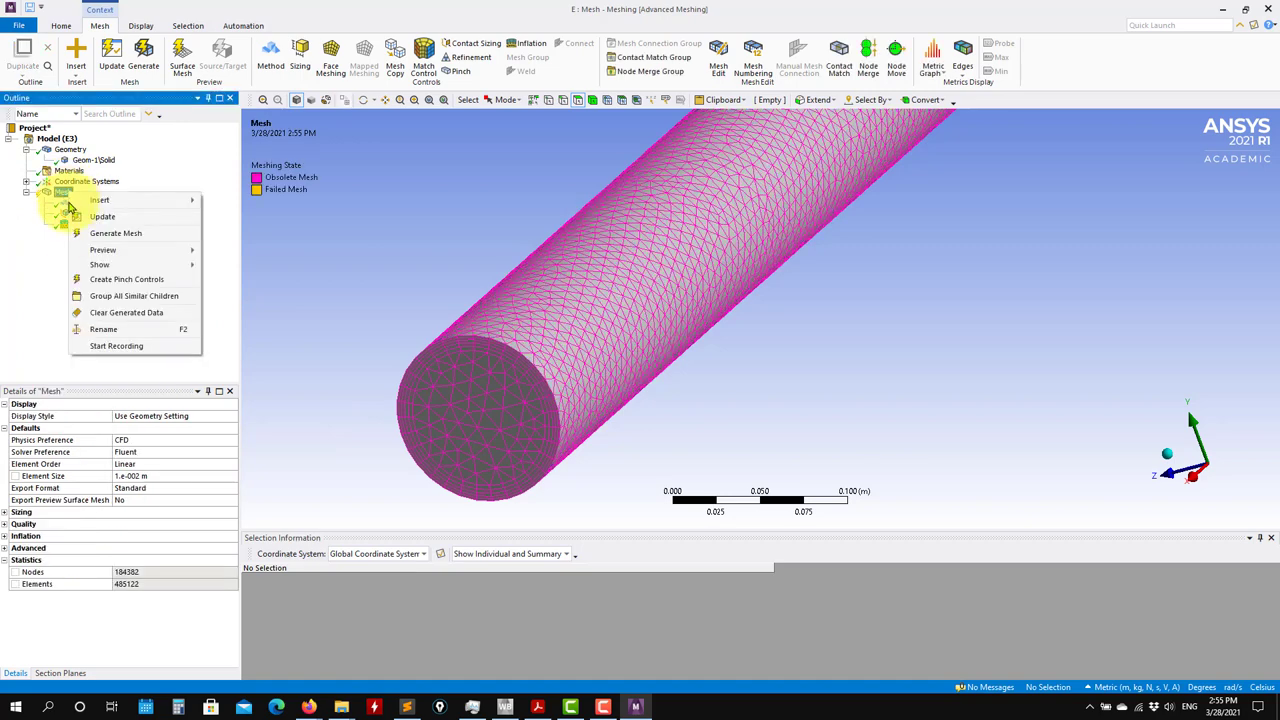
{"action": "left_click", "coordinate": [121, 313]}
{"action": "left_click", "coordinate": [688, 396]}
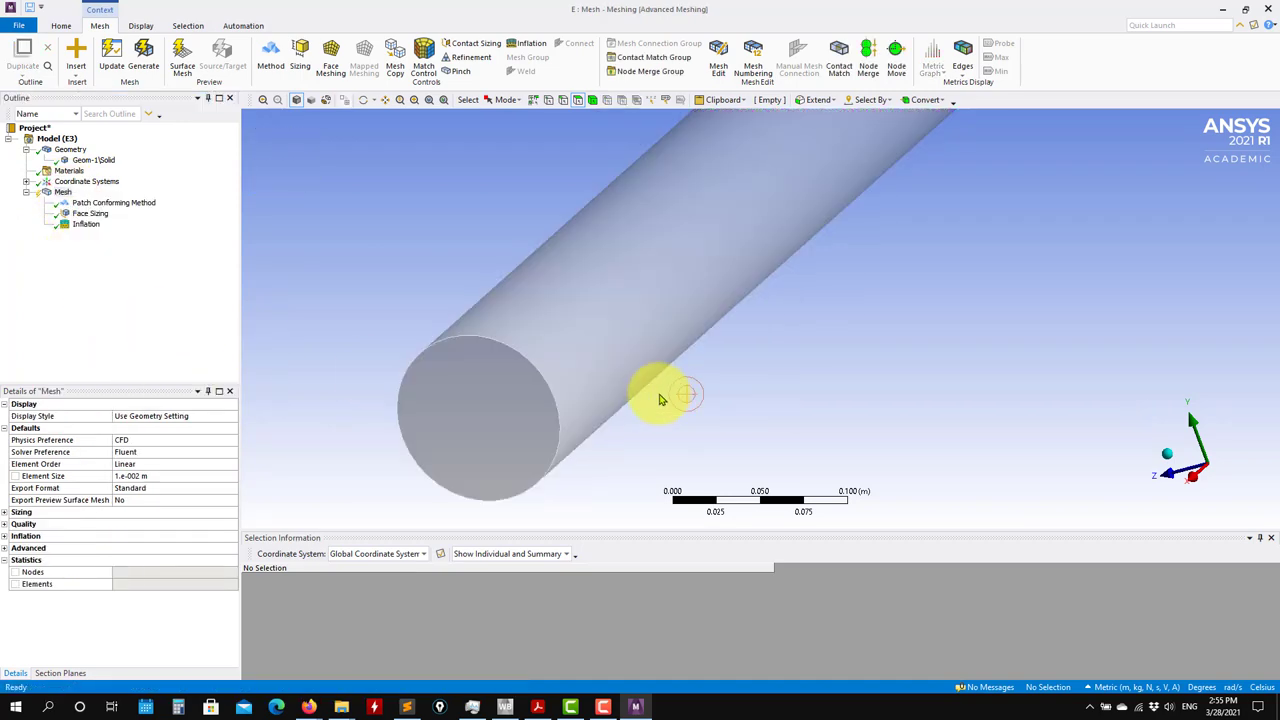
{"action": "right_click", "coordinate": [66, 193]}
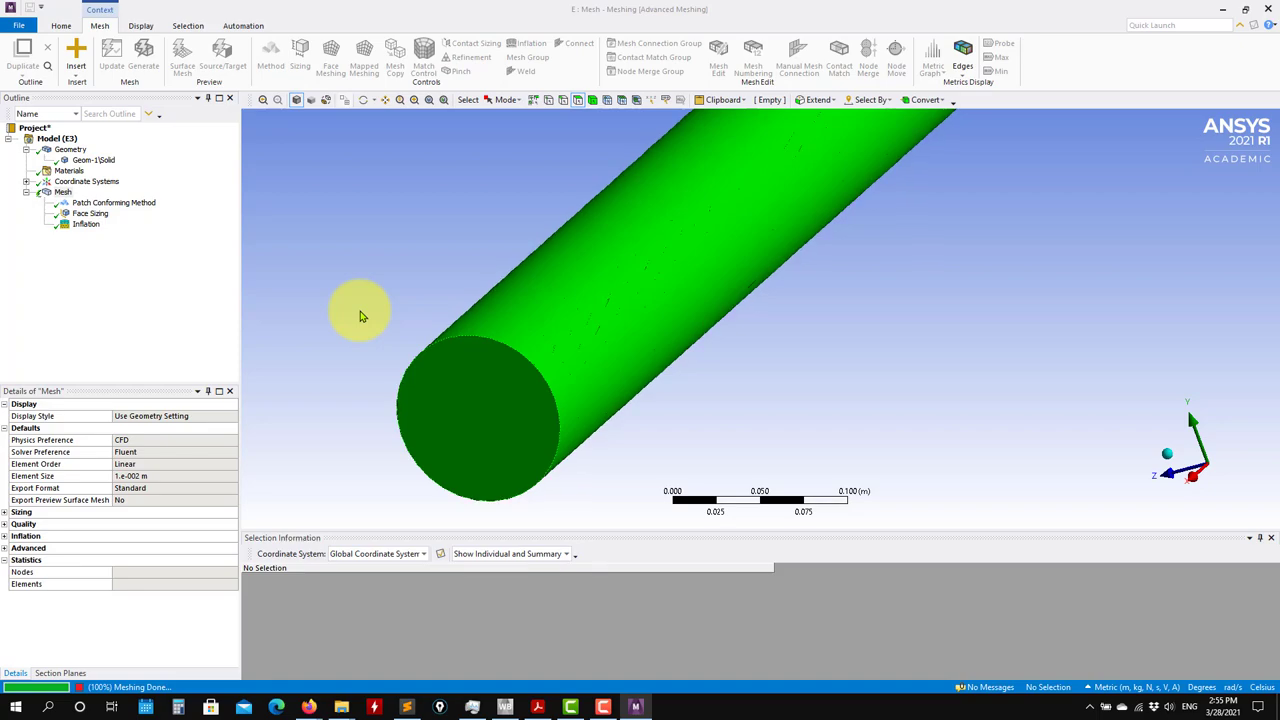
{"action": "scroll", "coordinate": [558, 345], "scroll_direction": "up", "scroll_amount": 1}
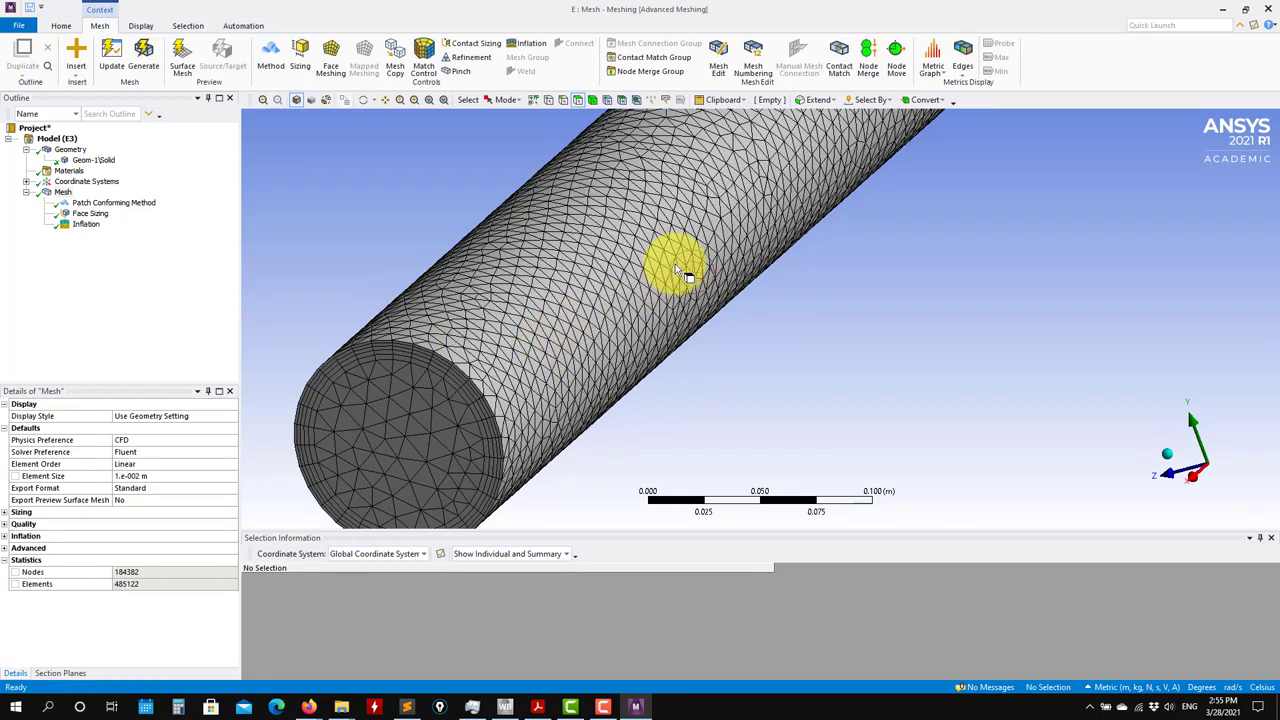
{"action": "scroll", "coordinate": [640, 316], "scroll_direction": "down", "scroll_amount": 1}
{"action": "scroll", "coordinate": [803, 317], "scroll_direction": "down", "scroll_amount": 1}
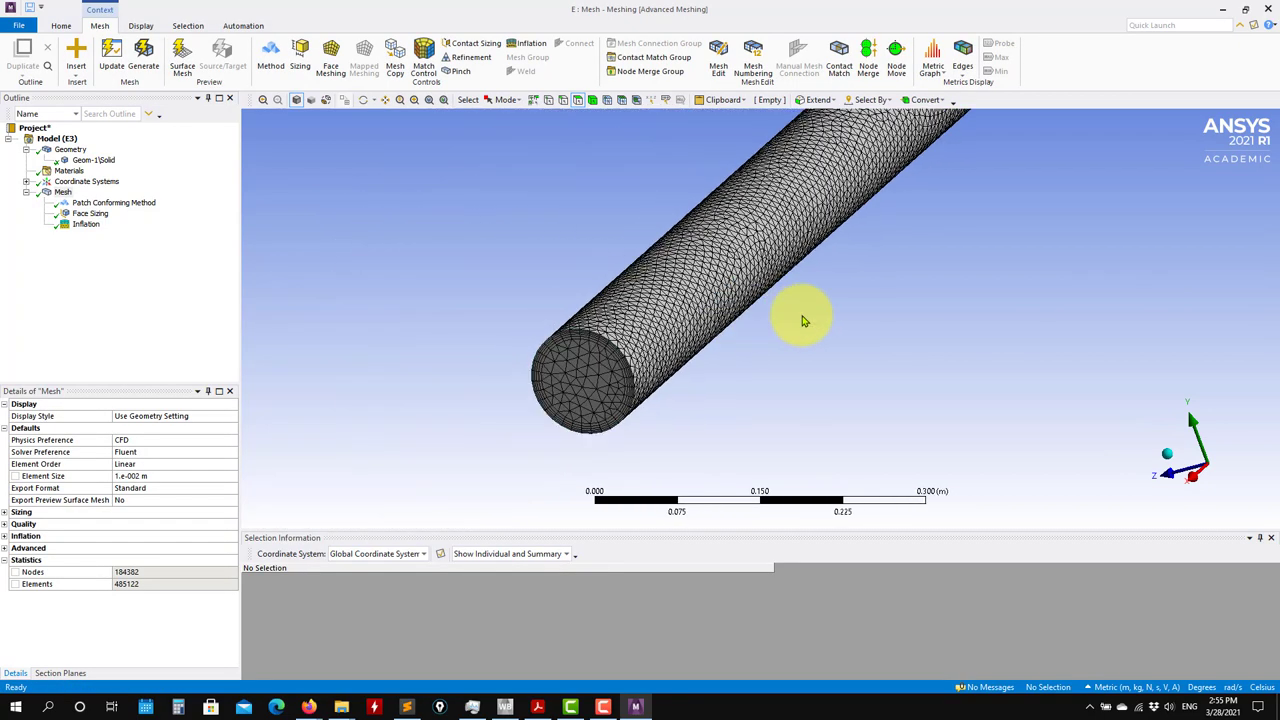
{"action": "scroll", "coordinate": [528, 437], "scroll_direction": "down", "scroll_amount": 1}
{"action": "scroll", "coordinate": [680, 337], "scroll_direction": "down", "scroll_amount": 1}
{"action": "scroll", "coordinate": [633, 316], "scroll_direction": "down", "scroll_amount": 1}
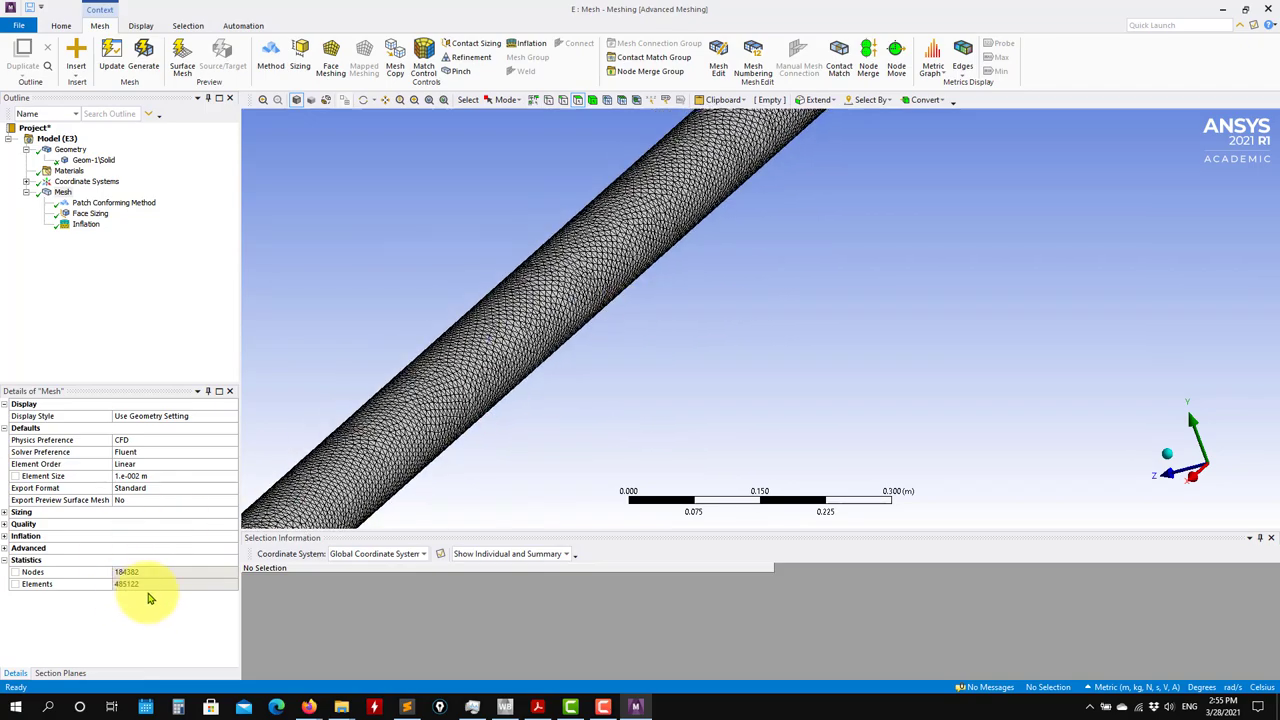
{"action": "scroll", "coordinate": [540, 420], "scroll_direction": "down", "scroll_amount": 1}
{"action": "scroll", "coordinate": [447, 480], "scroll_direction": "down", "scroll_amount": 1}
{"action": "scroll", "coordinate": [537, 380], "scroll_direction": "down", "scroll_amount": 1}
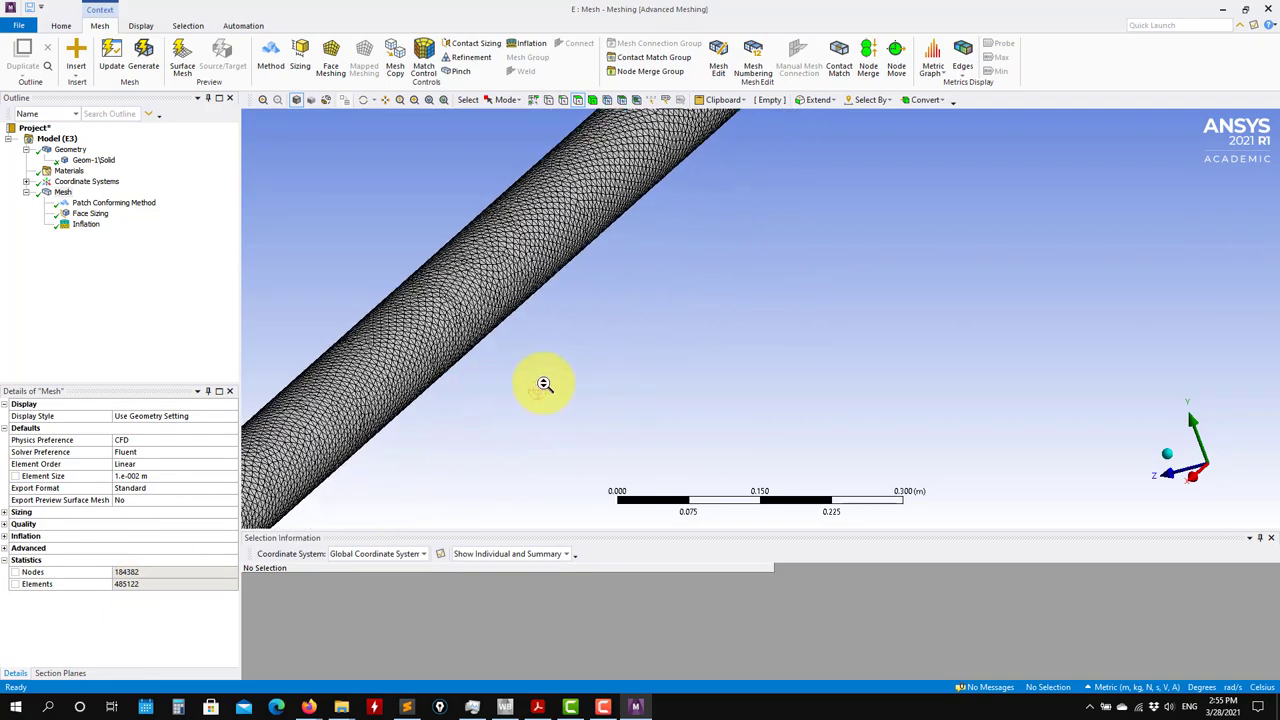
{"action": "scroll", "coordinate": [557, 371], "scroll_direction": "down", "scroll_amount": 1}
{"action": "scroll", "coordinate": [571, 374], "scroll_direction": "down", "scroll_amount": 2}
{"action": "mouse_move", "coordinate": [571, 374]}
{"action": "middle_mouse_down"}
{"action": "mouse_move", "coordinate": [634, 360]}
{"action": "mouse_move", "coordinate": [514, 457]}
{"action": "middle_mouse_up"}
{"action": "scroll", "coordinate": [420, 449], "scroll_direction": "up", "scroll_amount": 2}
{"action": "scroll", "coordinate": [630, 395], "scroll_direction": "up", "scroll_amount": 1}
{"action": "mouse_move", "coordinate": [630, 395]}
{"action": "middle_mouse_down"}
{"action": "mouse_move", "coordinate": [557, 414]}
{"action": "mouse_move", "coordinate": [571, 423]}
{"action": "middle_mouse_up"}
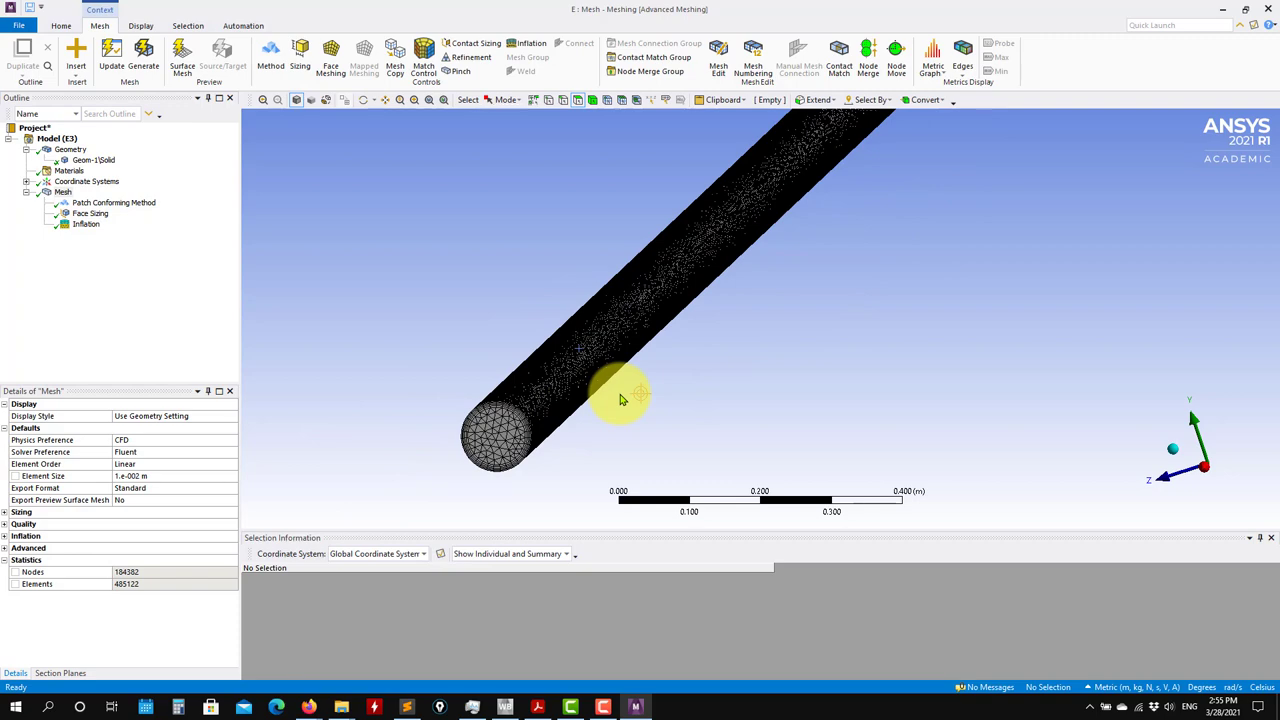
{"action": "scroll", "coordinate": [586, 371], "scroll_direction": "up", "scroll_amount": 1}
{"action": "scroll", "coordinate": [590, 380], "scroll_direction": "up", "scroll_amount": 1}
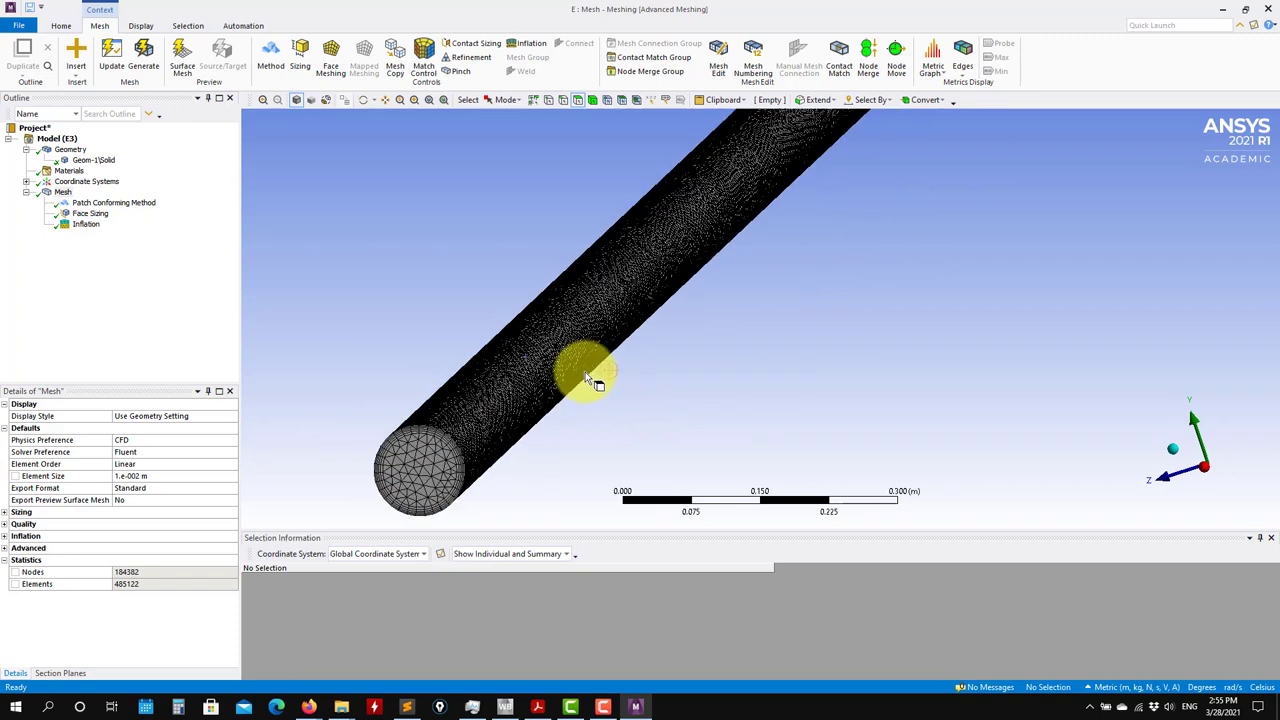
{"action": "middle_click_drag", "start_coordinate": [590, 380], "coordinate": [677, 334], "text": "ctrl"}
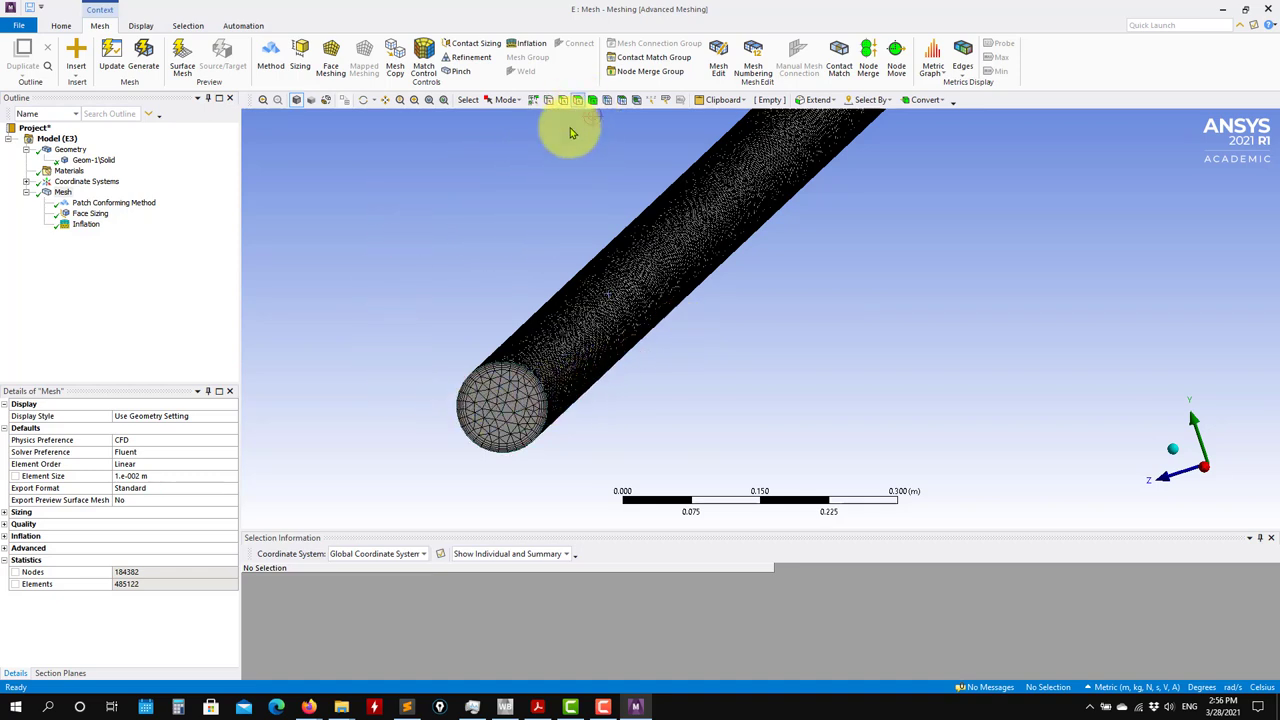
Create an 'inlet' named selection on the near end face and 'wall' on the side surface.
{"action": "left_click", "coordinate": [504, 383]}
{"action": "right_click", "coordinate": [504, 385]}
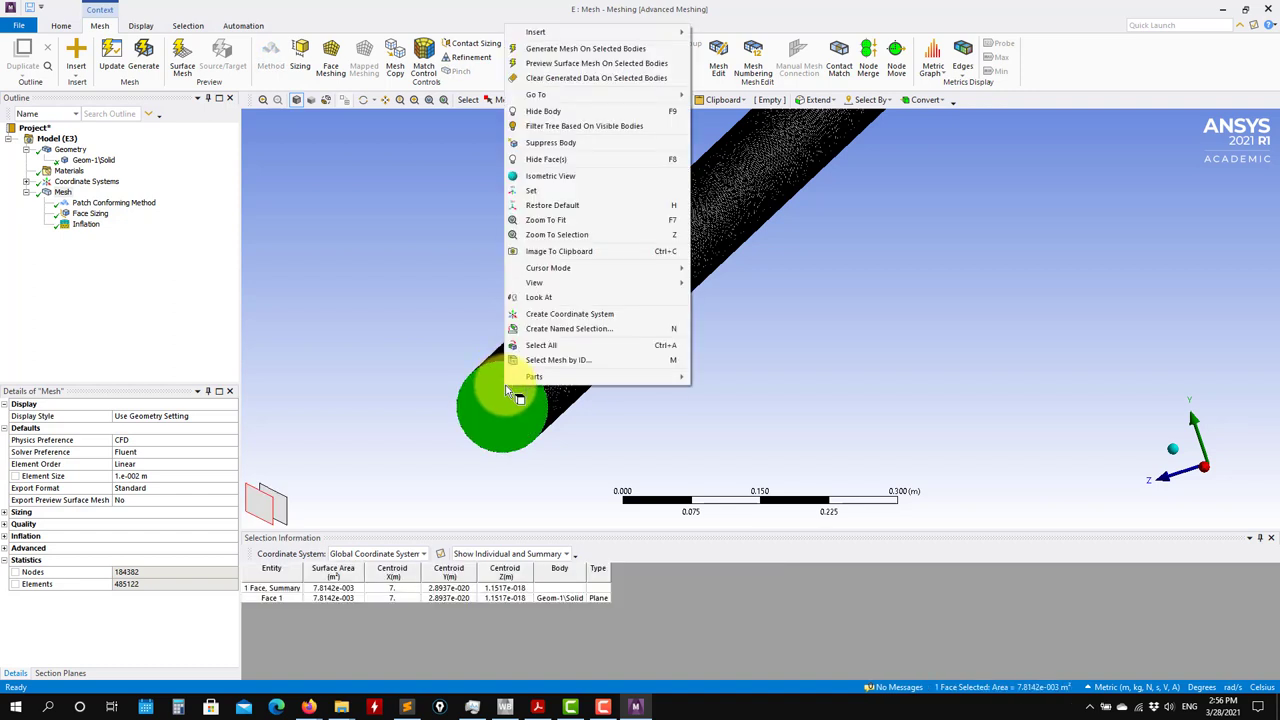
{"action": "left_click", "coordinate": [540, 329]}
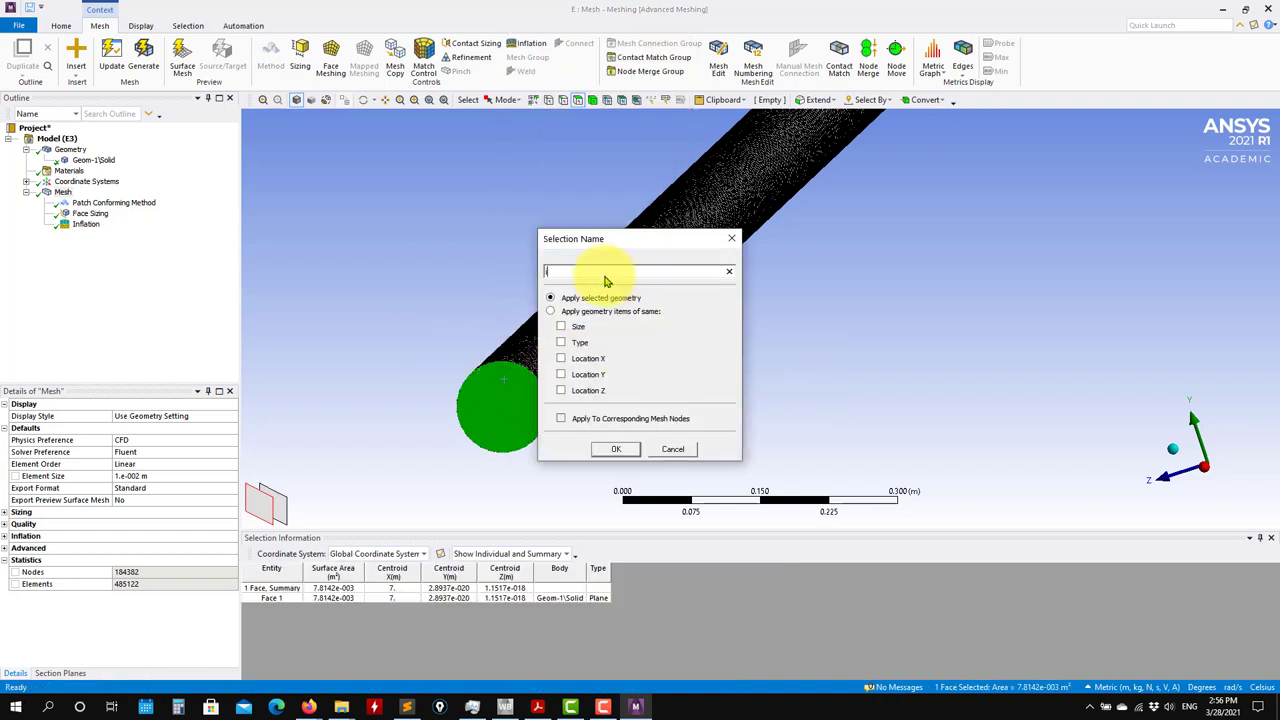
{"action": "type", "text": "inlet"}
{"action": "key", "text": "Return"}
{"action": "left_click", "coordinate": [588, 322]}
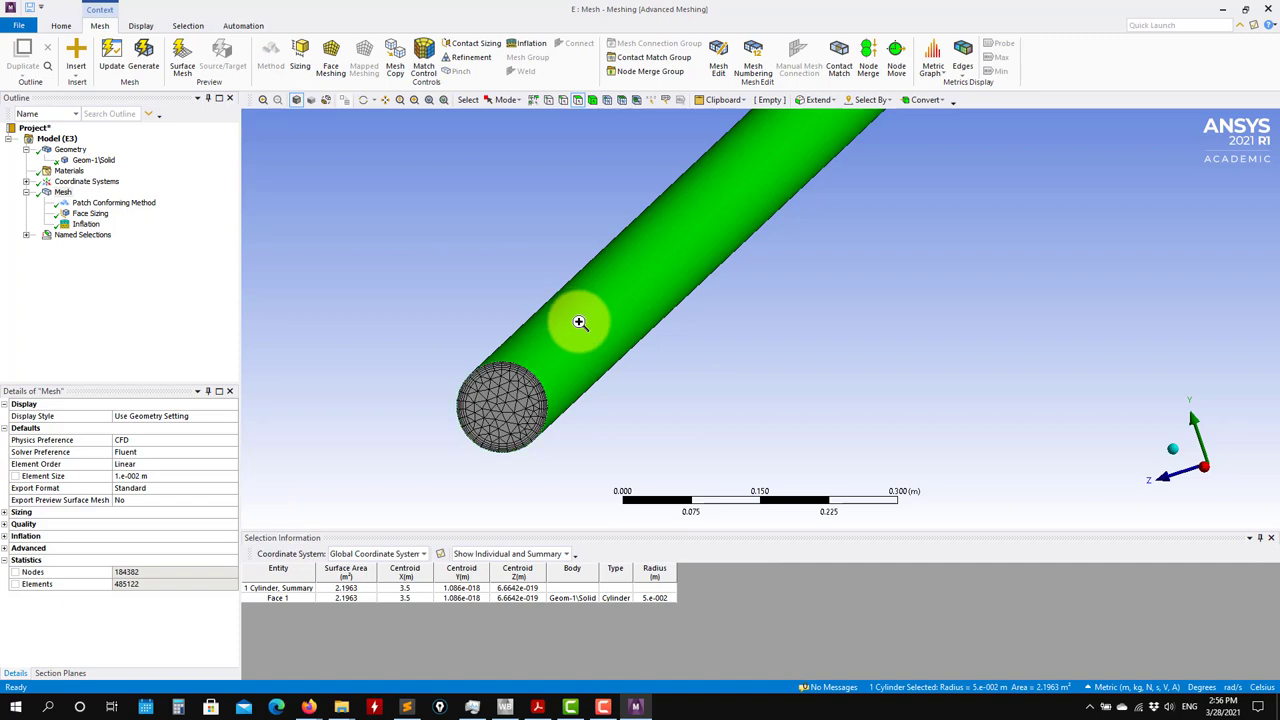
{"action": "right_click", "coordinate": [580, 321]}
{"action": "left_click", "coordinate": [645, 626]}
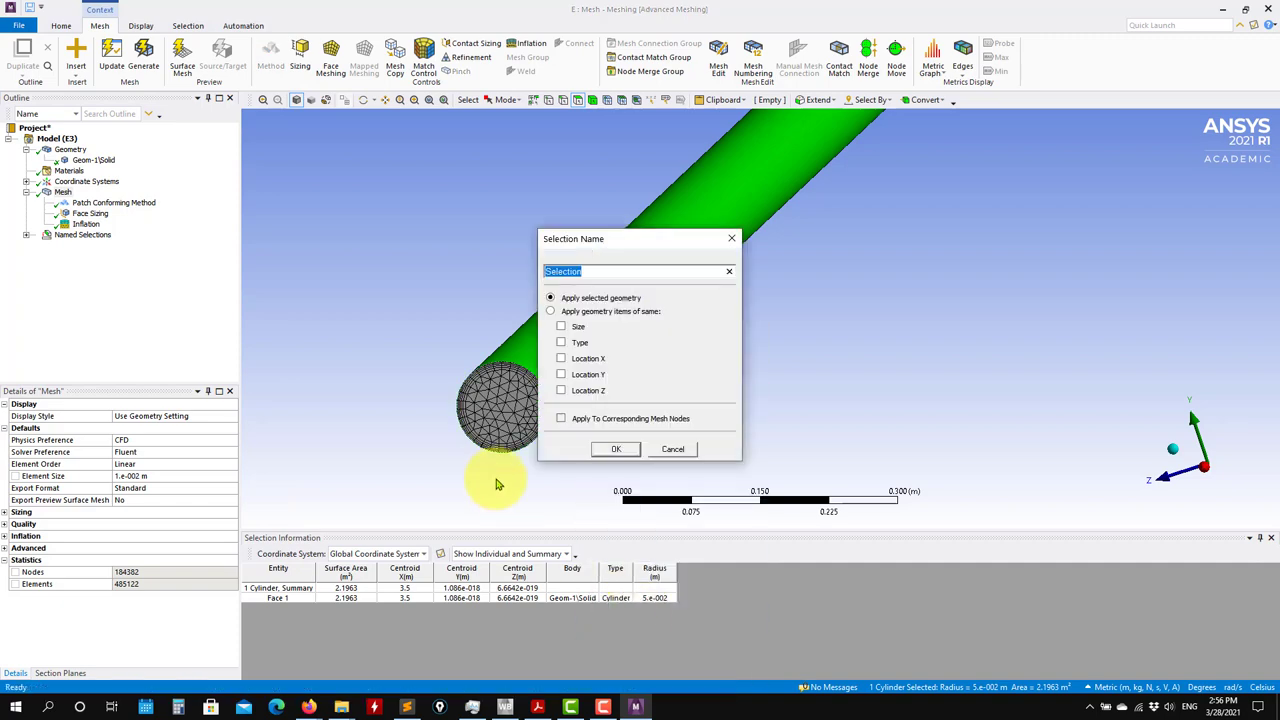
{"action": "key", "text": "Return"}
{"action": "left_click", "coordinate": [497, 484]}
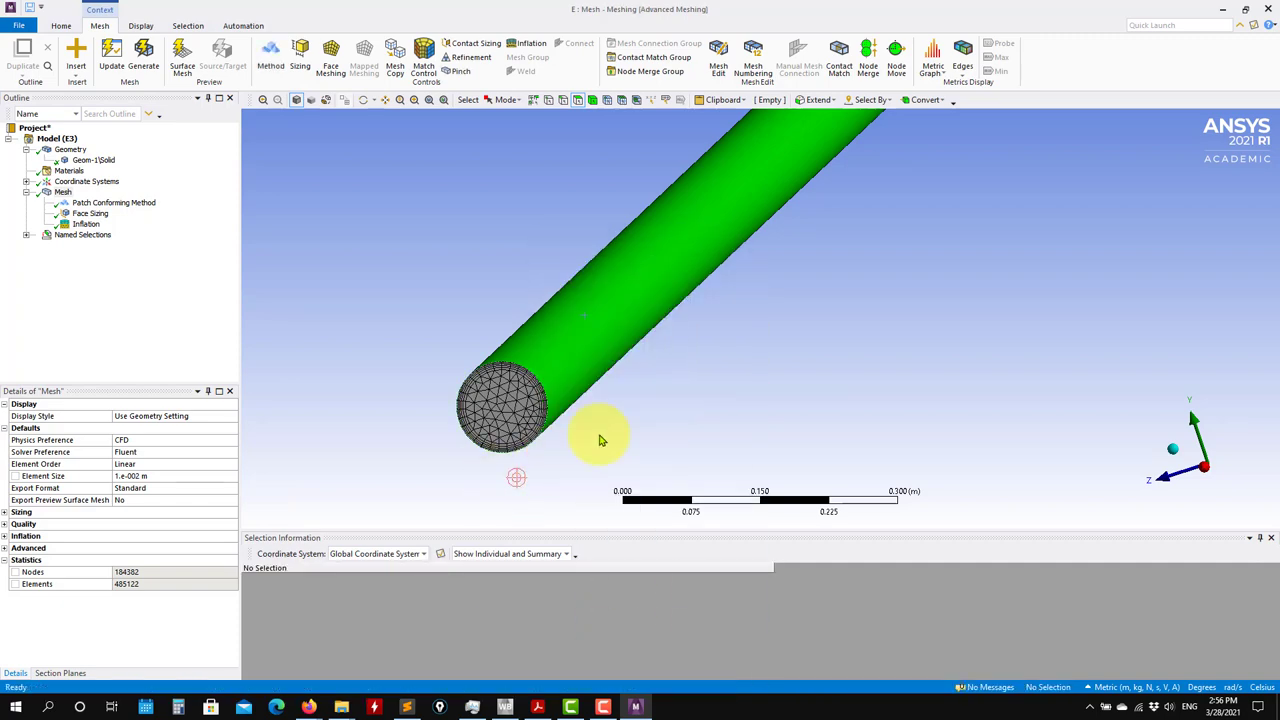
Orbit to the pipe's far end face and name it 'outlet'.
{"action": "scroll", "coordinate": [806, 320], "scroll_direction": "down", "scroll_amount": 2}
{"action": "scroll", "coordinate": [660, 360], "scroll_direction": "down", "scroll_amount": 2}
{"action": "scroll", "coordinate": [745, 335], "scroll_direction": "down", "scroll_amount": 2}
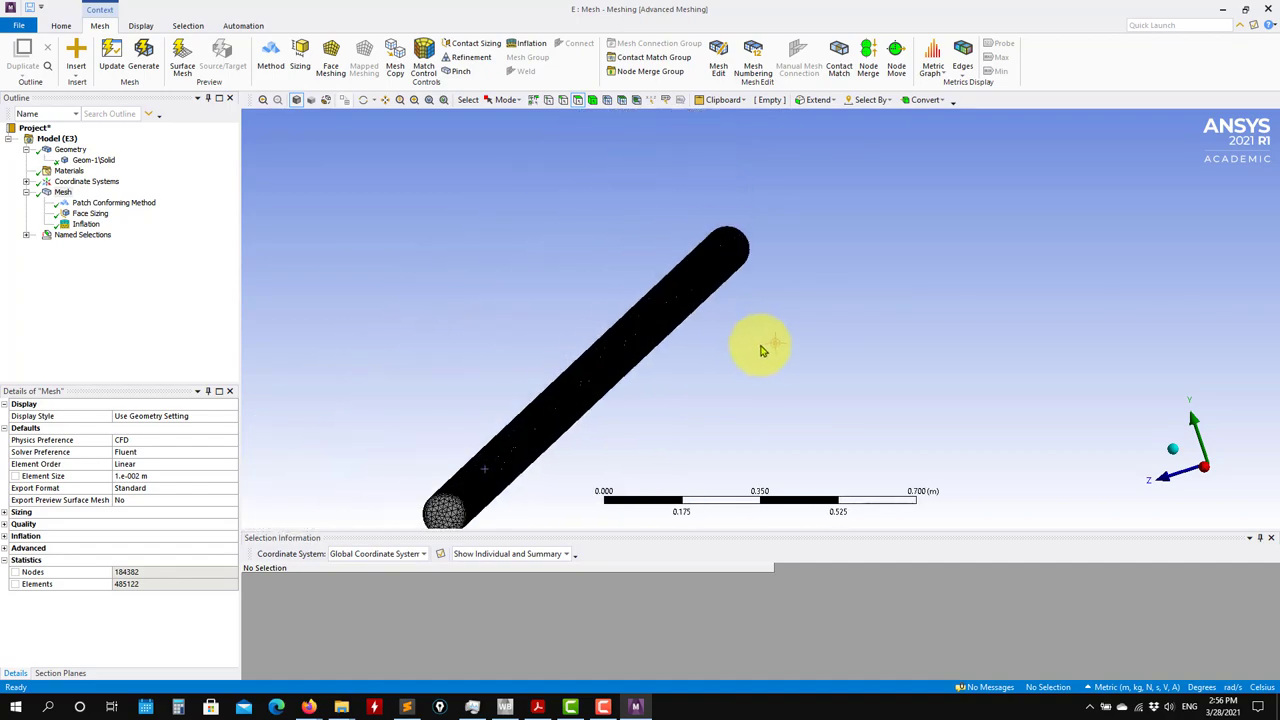
{"action": "mouse_move", "coordinate": [760, 350]}
{"action": "middle_mouse_down"}
{"action": "mouse_move", "coordinate": [634, 443]}
{"action": "mouse_move", "coordinate": [608, 523]}
{"action": "mouse_move", "coordinate": [749, 491]}
{"action": "mouse_move", "coordinate": [856, 423]}
{"action": "mouse_move", "coordinate": [837, 406]}
{"action": "mouse_move", "coordinate": [851, 331]}
{"action": "middle_mouse_up"}
{"action": "left_click", "coordinate": [831, 260]}
{"action": "right_click", "coordinate": [831, 260]}
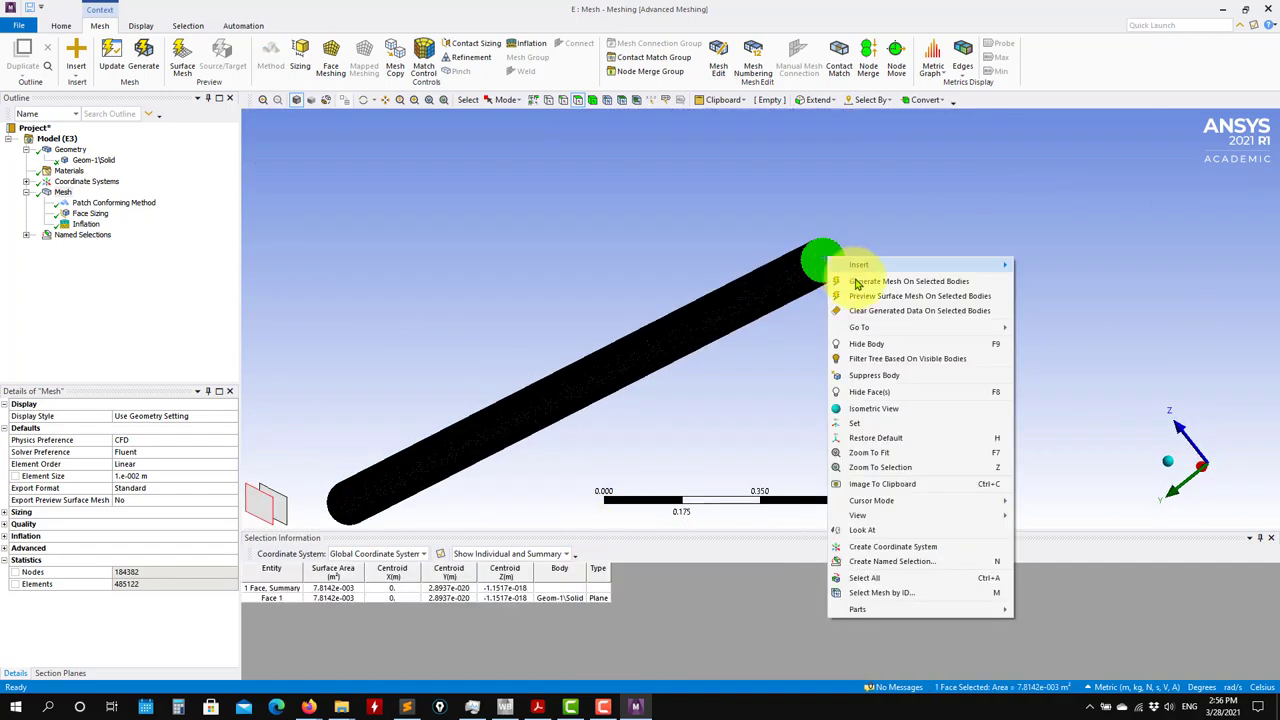
{"action": "left_click", "coordinate": [890, 561]}
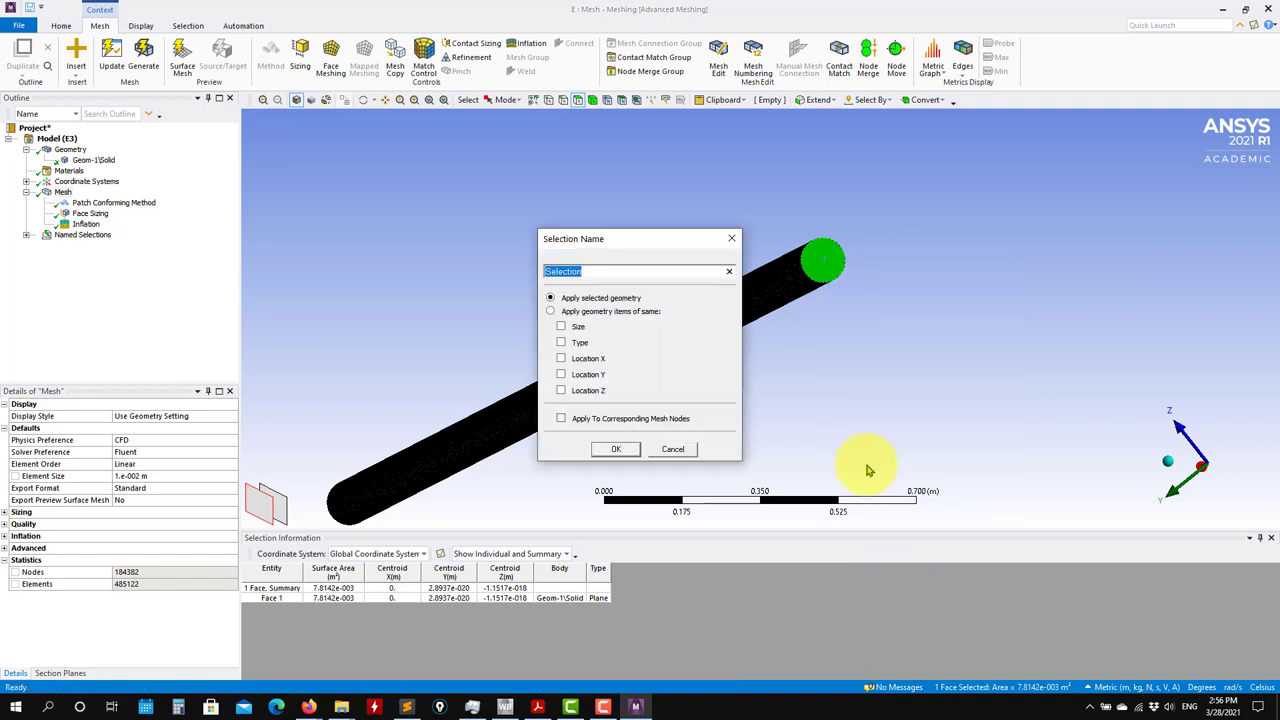
{"action": "type", "text": "let"}
{"action": "key", "text": "Return"}
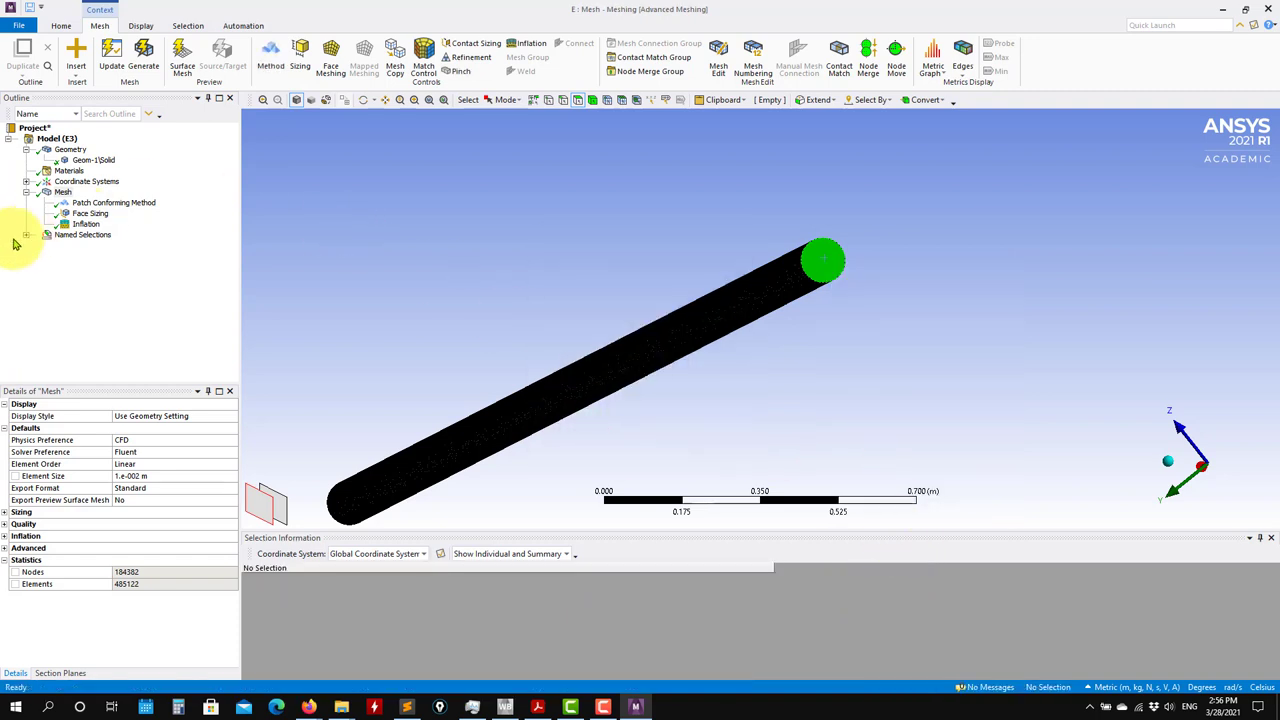
{"action": "left_click", "coordinate": [27, 235]}
{"action": "left_click", "coordinate": [70, 245]}
{"action": "scroll", "coordinate": [737, 349], "scroll_direction": "up", "scroll_amount": 3}
{"action": "mouse_move", "coordinate": [508, 366]}
{"action": "middle_mouse_down"}
{"action": "mouse_move", "coordinate": [737, 349]}
{"action": "mouse_move", "coordinate": [705, 428]}
{"action": "middle_mouse_up"}
{"action": "scroll", "coordinate": [766, 420], "scroll_direction": "down", "scroll_amount": 2}
{"action": "scroll", "coordinate": [508, 420], "scroll_direction": "down", "scroll_amount": 3}
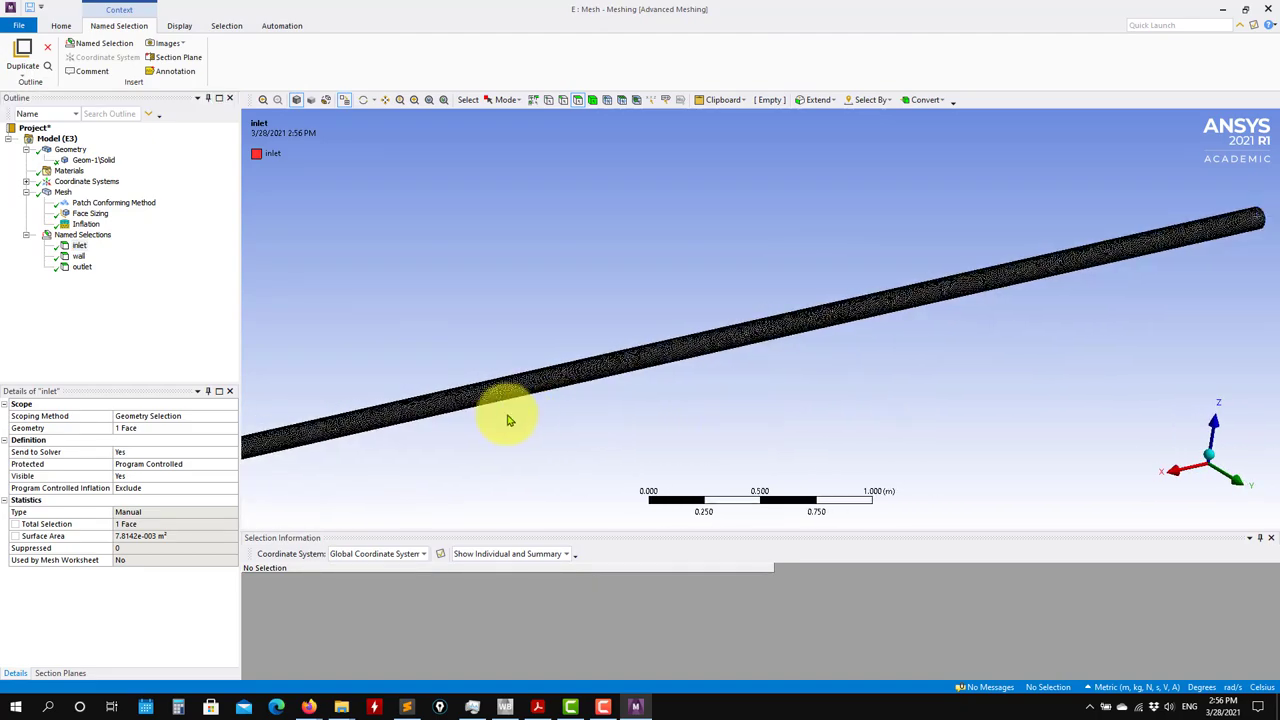
{"action": "middle_click_drag", "start_coordinate": [538, 410], "coordinate": [628, 394]}
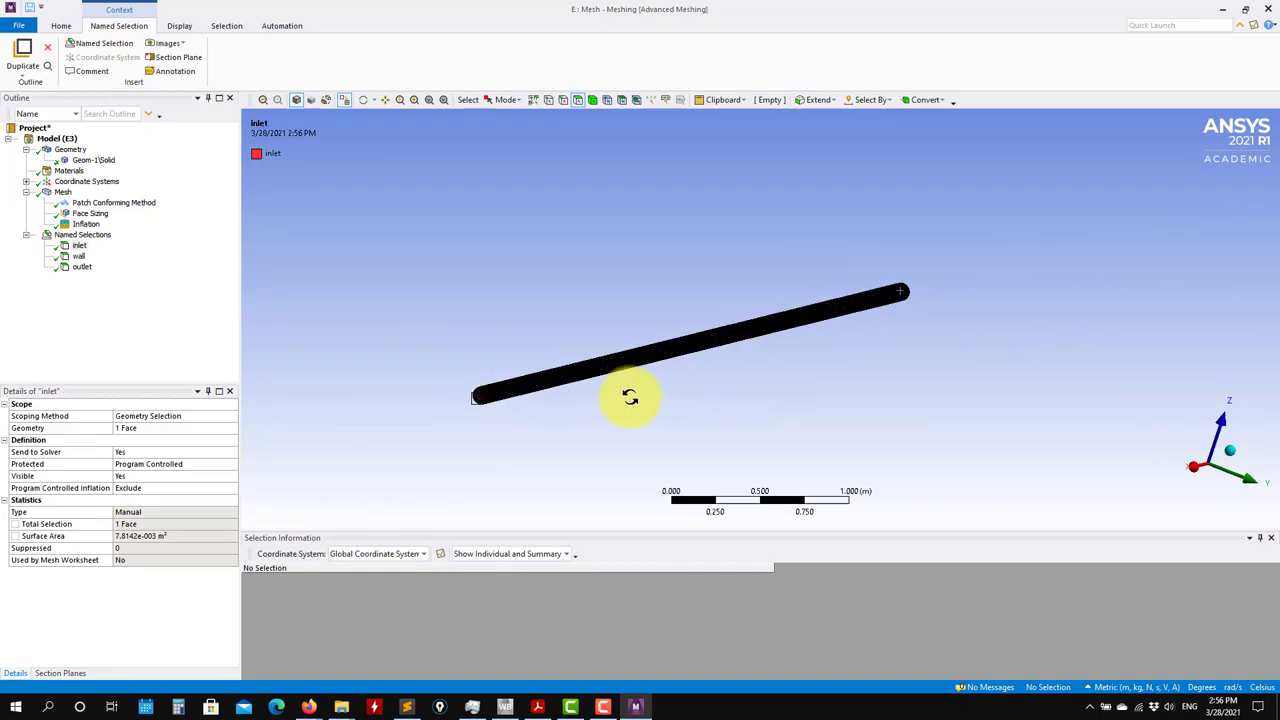
{"action": "left_click", "coordinate": [79, 257]}
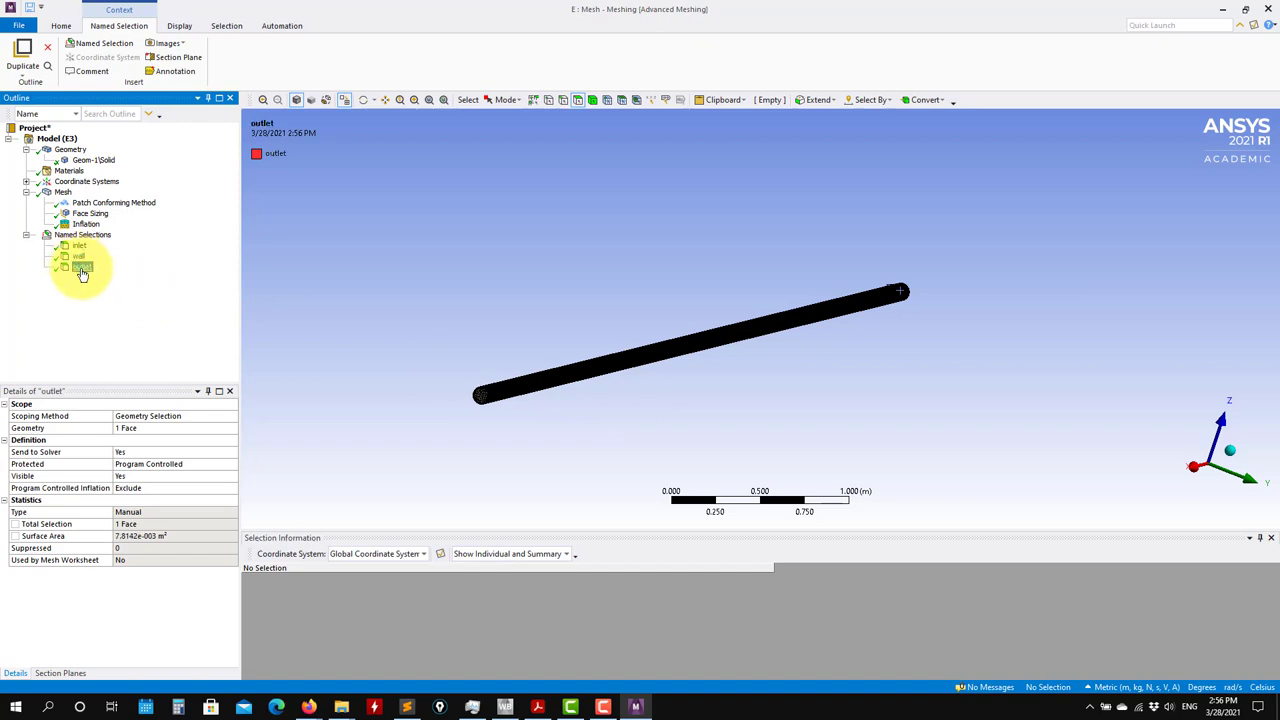
{"action": "left_click", "coordinate": [80, 257]}
{"action": "scroll", "coordinate": [586, 380], "scroll_direction": "up", "scroll_amount": 2}
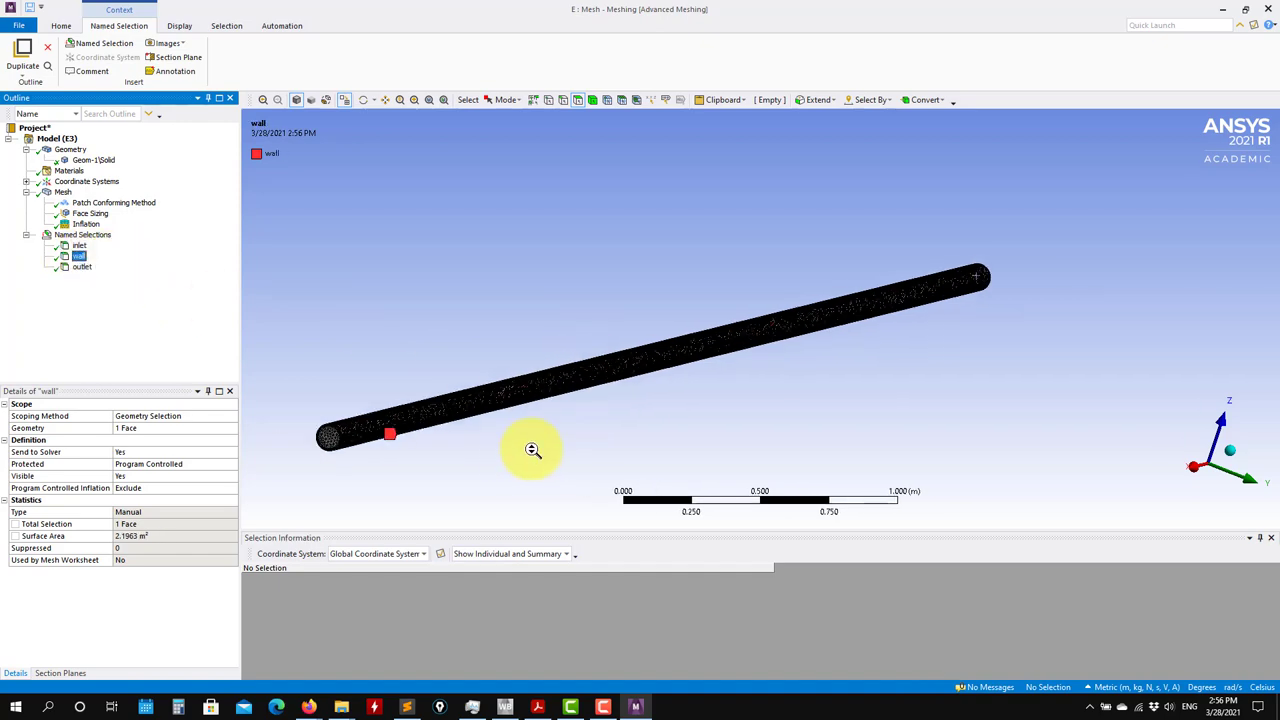
{"action": "scroll", "coordinate": [528, 449], "scroll_direction": "up", "scroll_amount": 3}
{"action": "mouse_move", "coordinate": [486, 428]}
{"action": "middle_mouse_down"}
{"action": "mouse_move", "coordinate": [566, 420]}
{"action": "mouse_move", "coordinate": [726, 360]}
{"action": "mouse_move", "coordinate": [606, 420]}
{"action": "mouse_move", "coordinate": [691, 401]}
{"action": "mouse_move", "coordinate": [541, 455]}
{"action": "middle_mouse_up"}
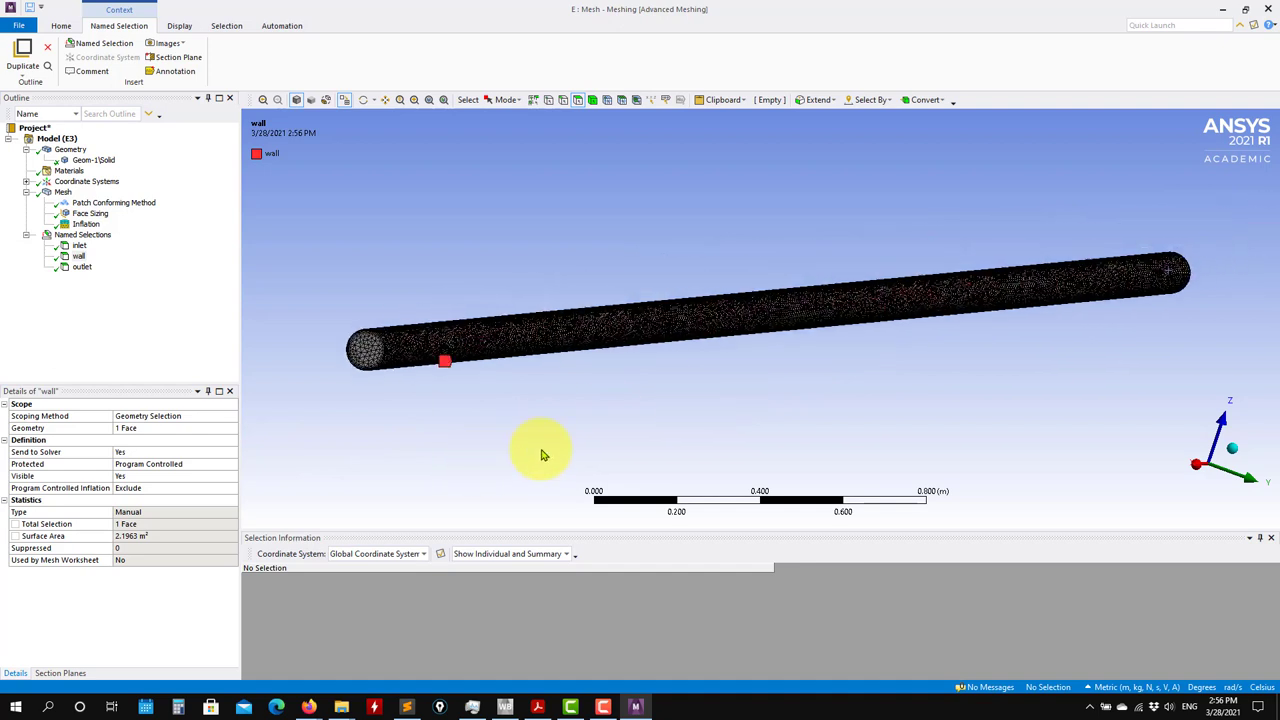
{"action": "left_click", "coordinate": [83, 237]}
{"action": "left_click", "coordinate": [80, 247]}
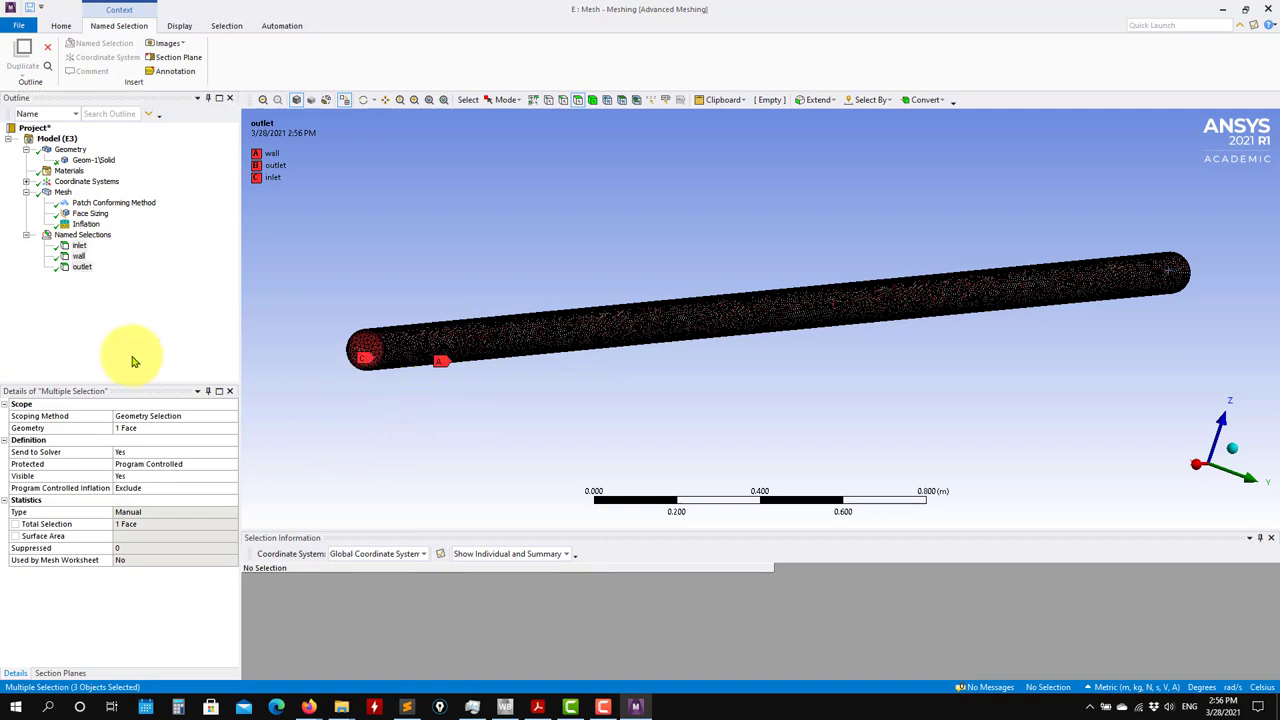
{"action": "left_click", "coordinate": [83, 234]}
{"action": "scroll", "coordinate": [550, 451], "scroll_direction": "up", "scroll_amount": 2}
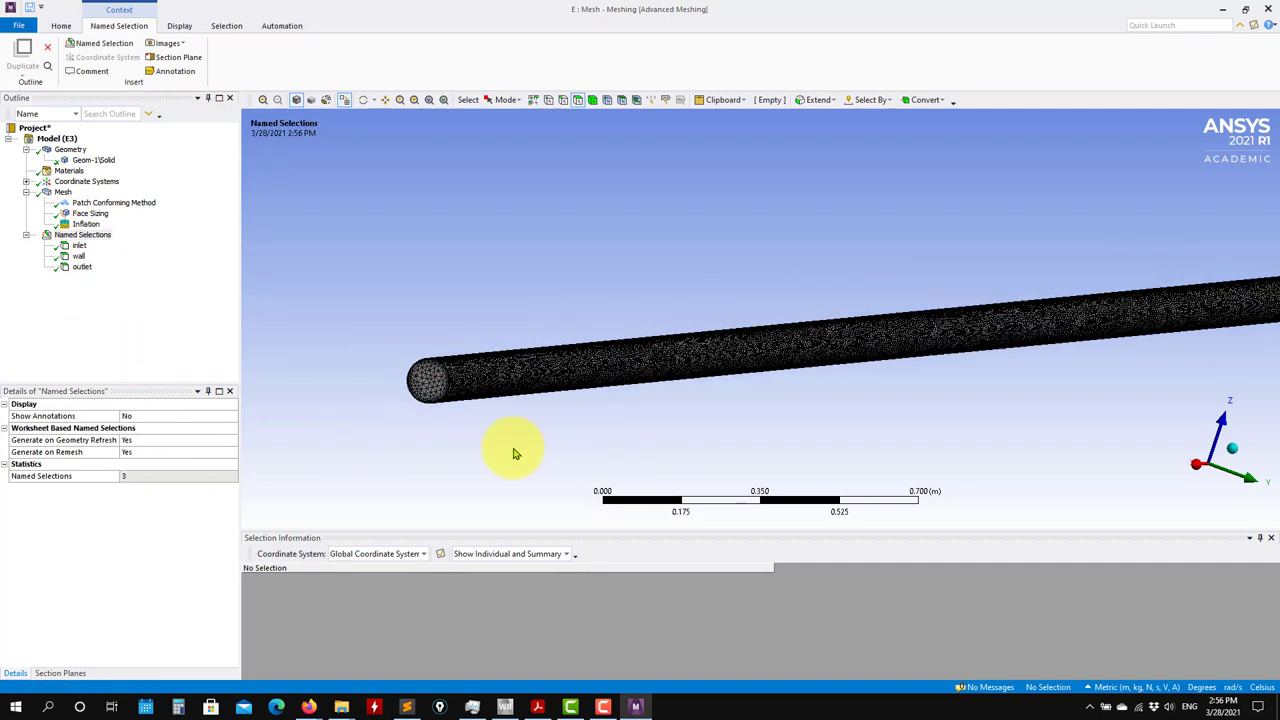
{"action": "scroll", "coordinate": [514, 451], "scroll_direction": "up", "scroll_amount": 1}
{"action": "left_click", "coordinate": [325, 391]}
{"action": "left_click", "coordinate": [386, 457]}
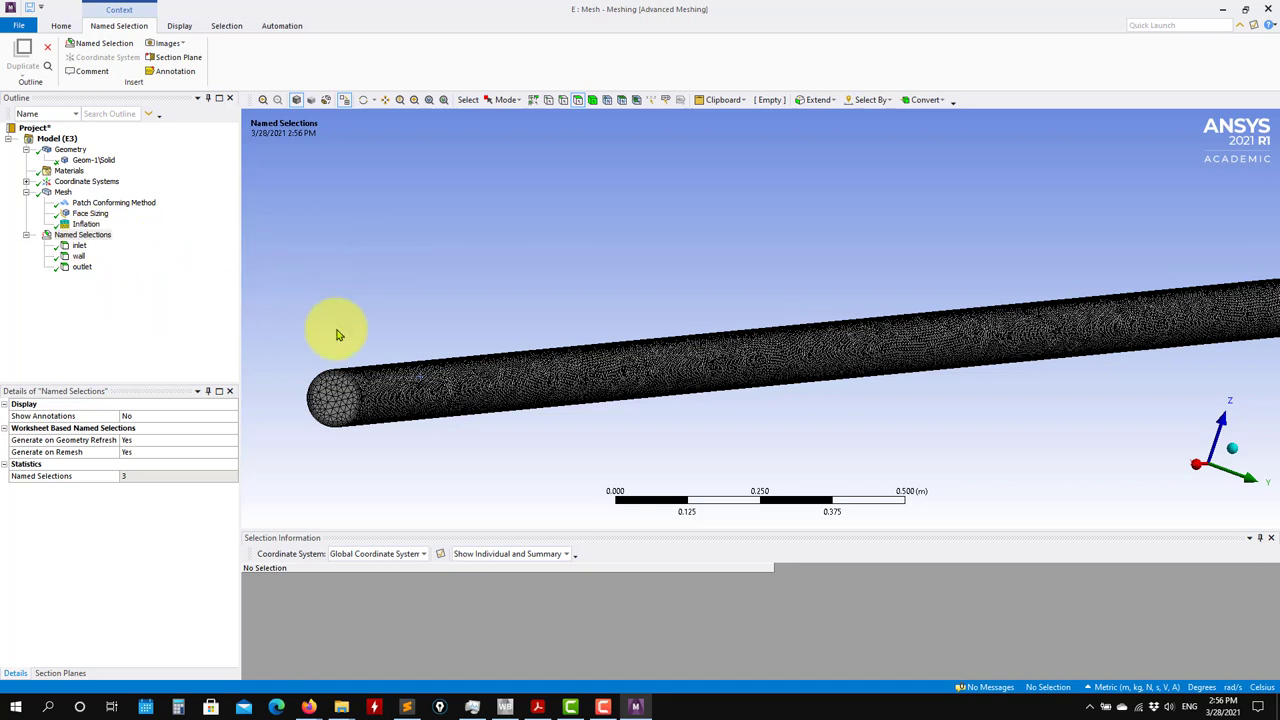
{"action": "middle_click_drag", "start_coordinate": [345, 333], "coordinate": [157, 320]}
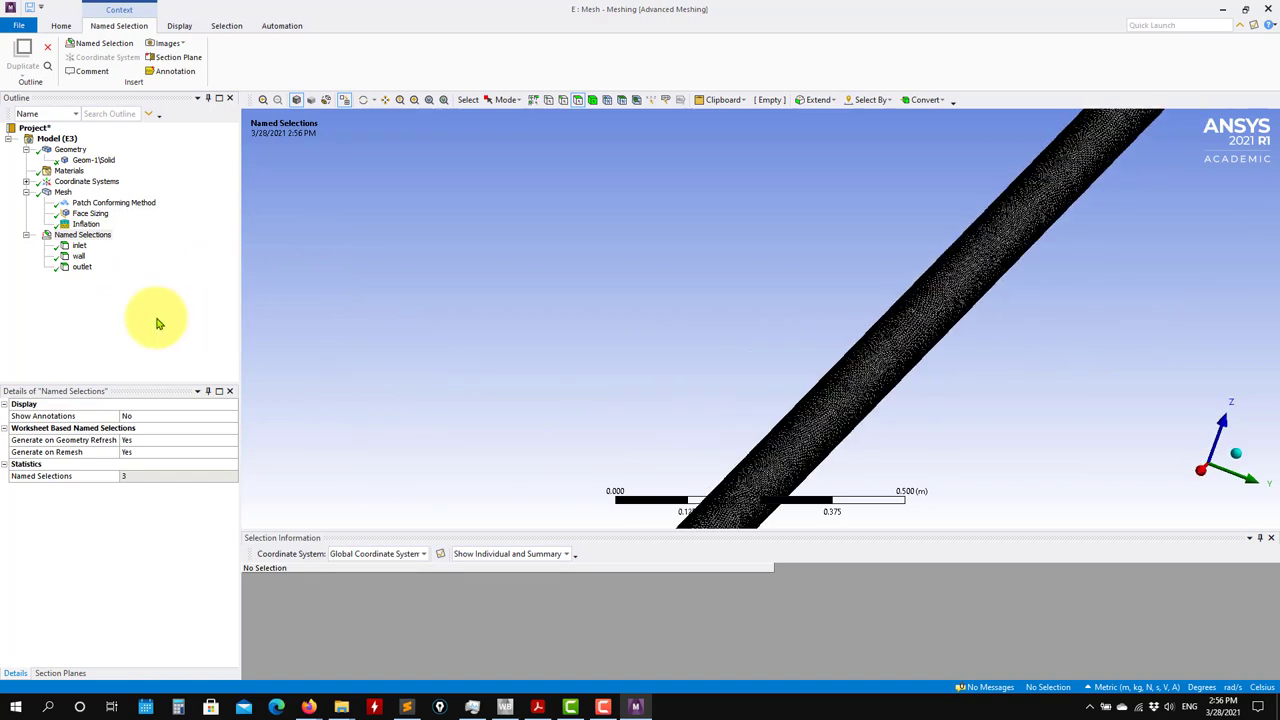
{"action": "mouse_move", "coordinate": [603, 310]}
{"action": "middle_mouse_down"}
{"action": "mouse_move", "coordinate": [577, 300]}
{"action": "mouse_move", "coordinate": [643, 329]}
{"action": "mouse_move", "coordinate": [350, 318]}
{"action": "middle_mouse_up"}
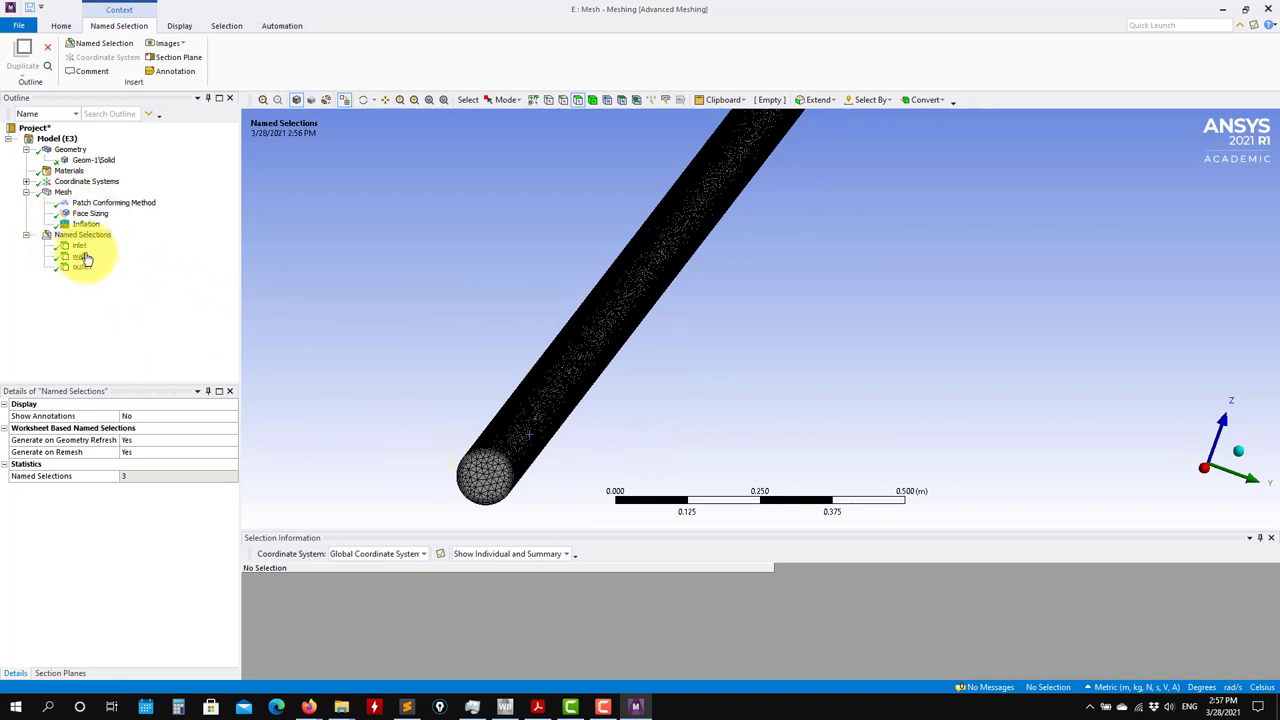
{"action": "left_click", "coordinate": [510, 424]}
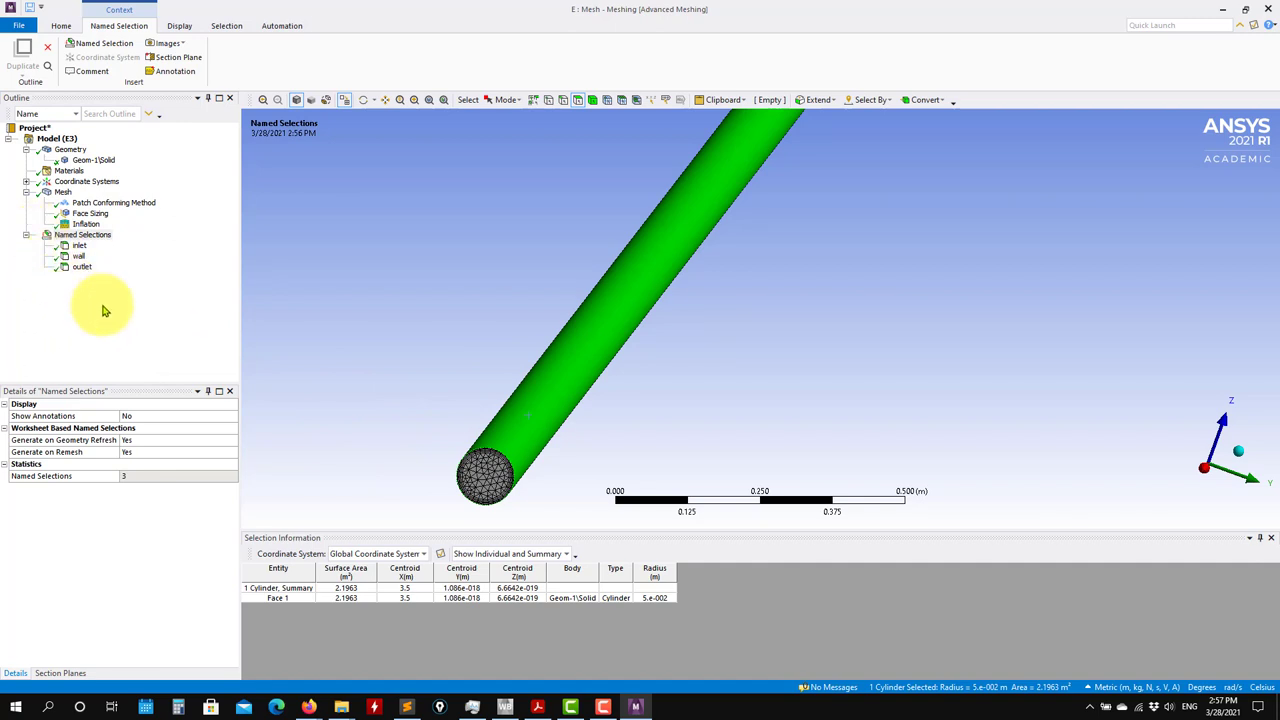
{"action": "left_click", "coordinate": [409, 456]}
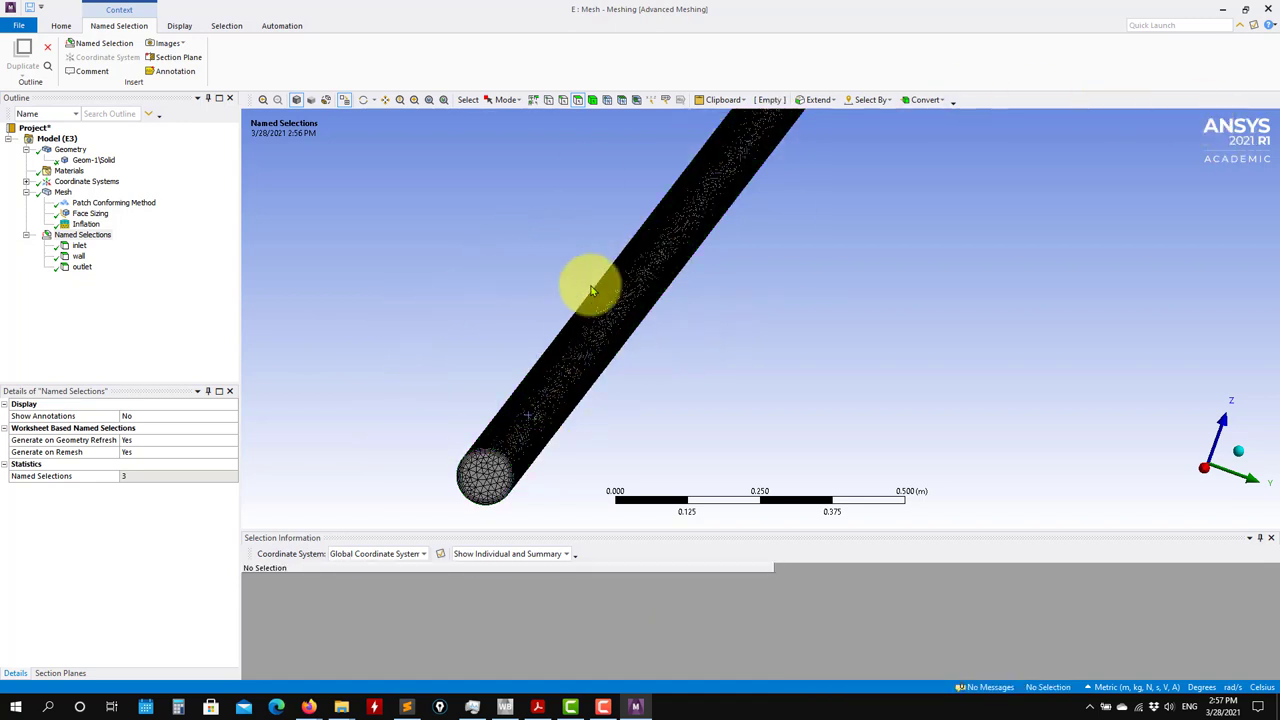
Close the Meshing window, keeping the inlet, wall and outlet named selections.
{"action": "left_click", "coordinate": [1266, 14]}
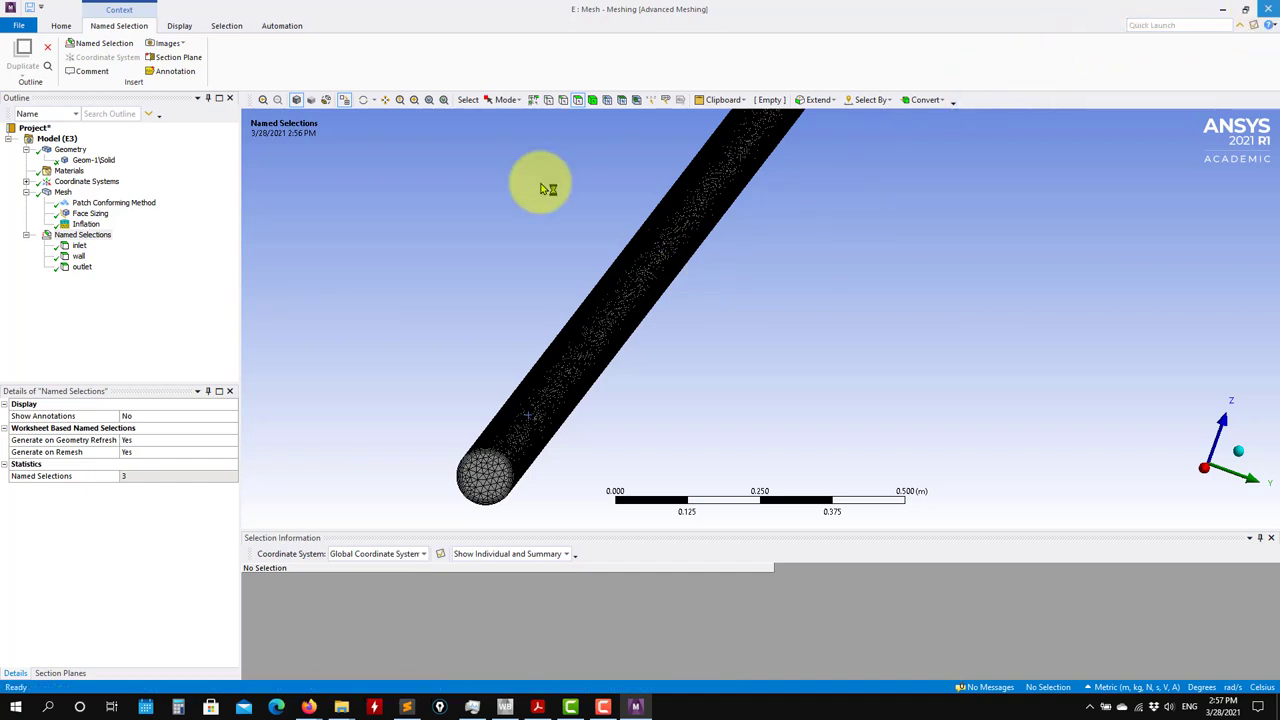